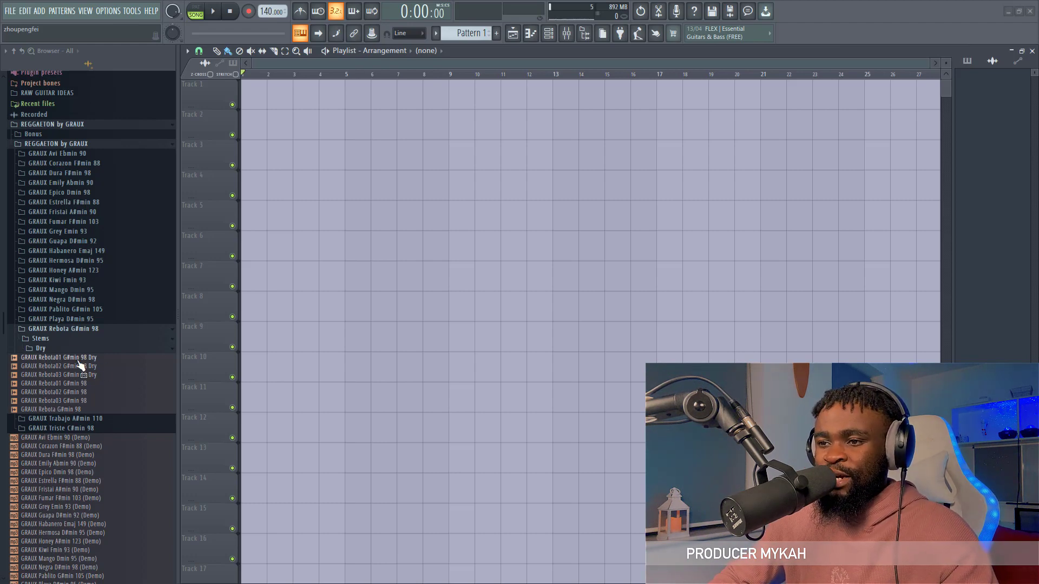
Step: Place the GRAUX Rebota01 G#min 98 Dry sample at the start of Track 1 and route it to mixer track 7
left_click_drag(79, 366, 106, 374)
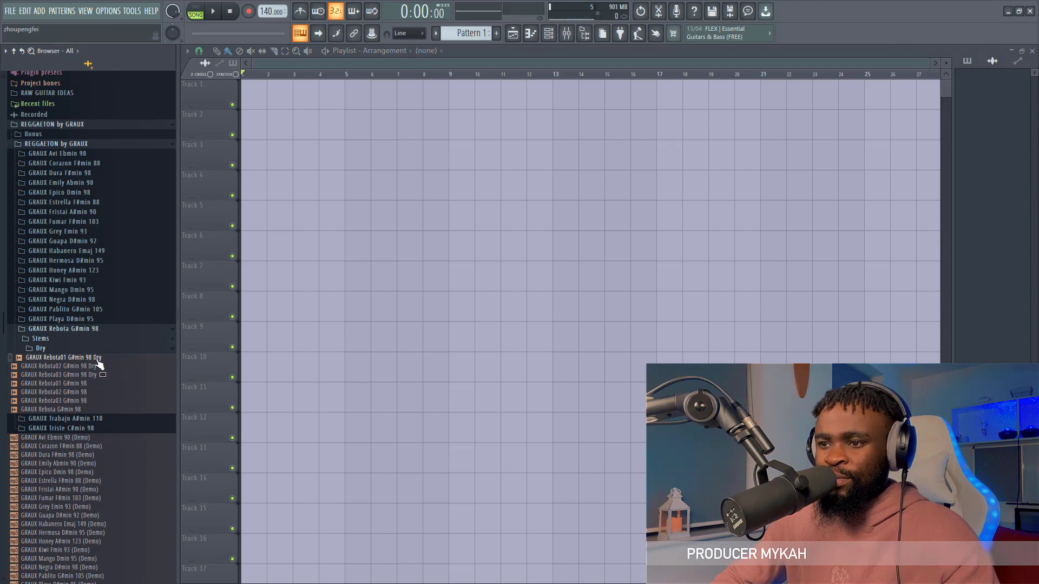
left_click_drag(97, 362, 258, 97)
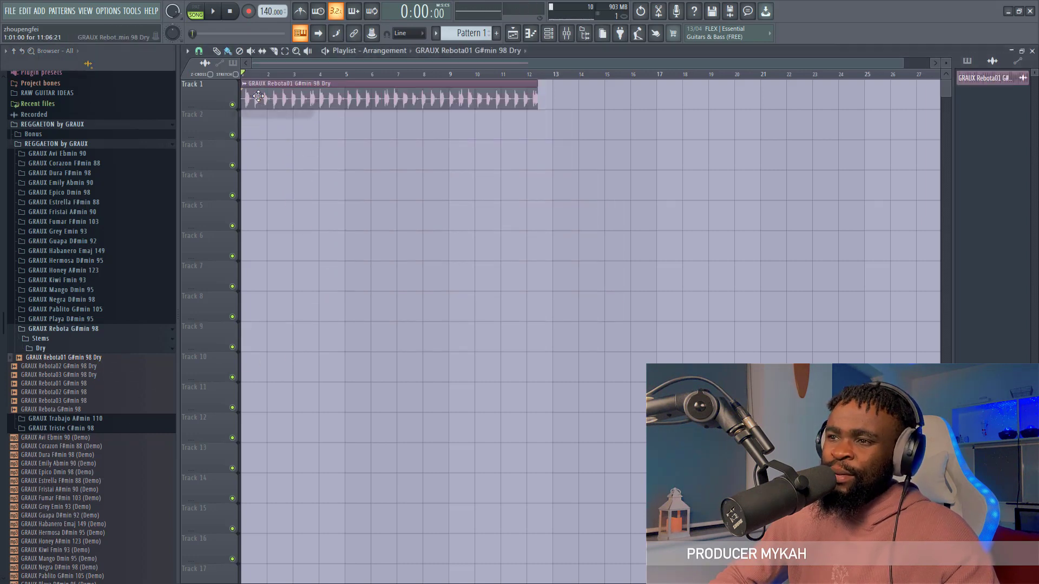
double_click(258, 96)
left_click(574, 228)
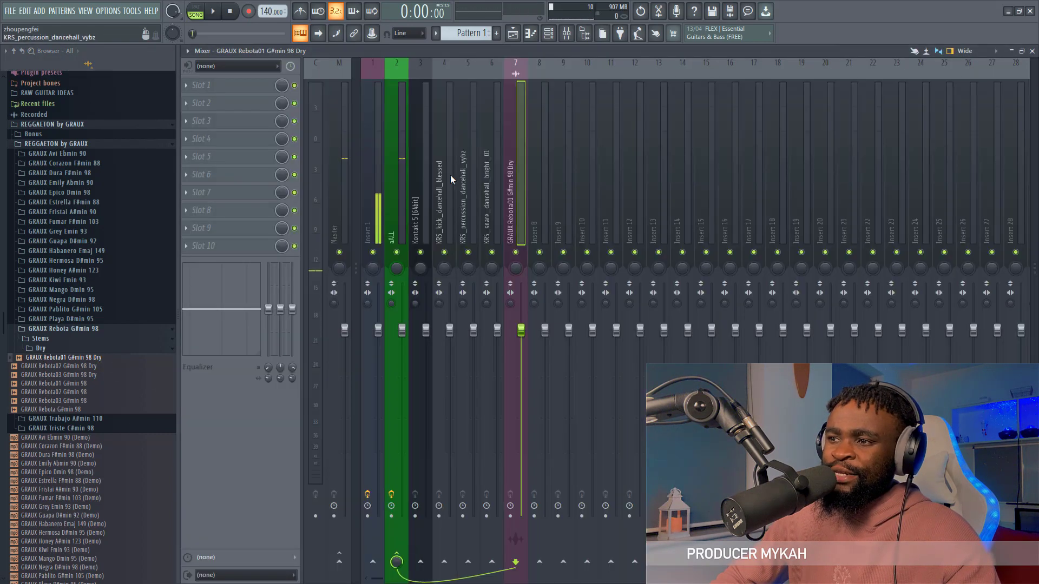
left_click(513, 34)
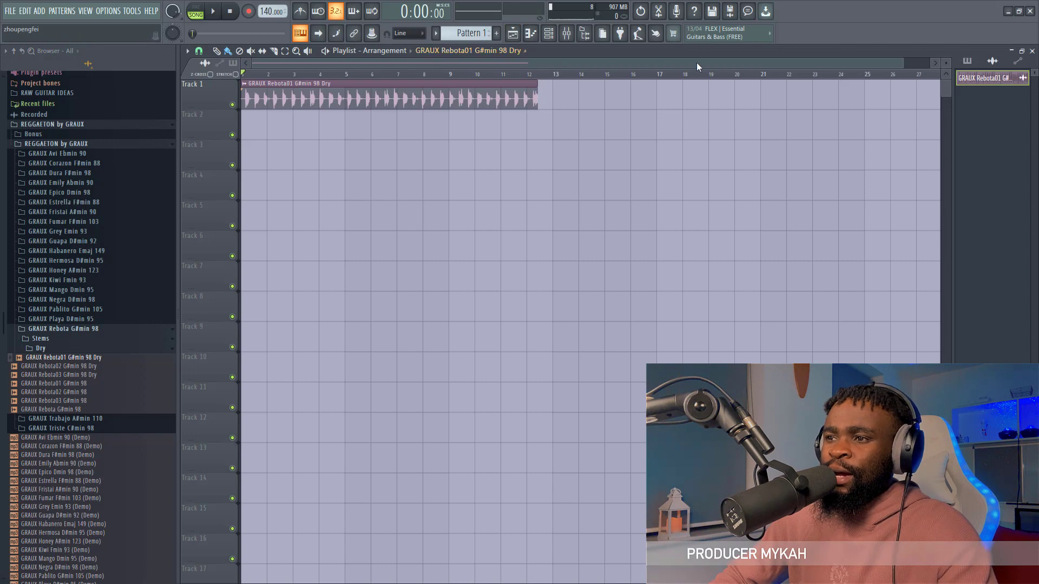
Step: Set the project tempo to 98 BPM and the guitar clip's time-stretching mode to Stretch
left_click_drag(261, 18, 261, 50)
double_click(306, 99)
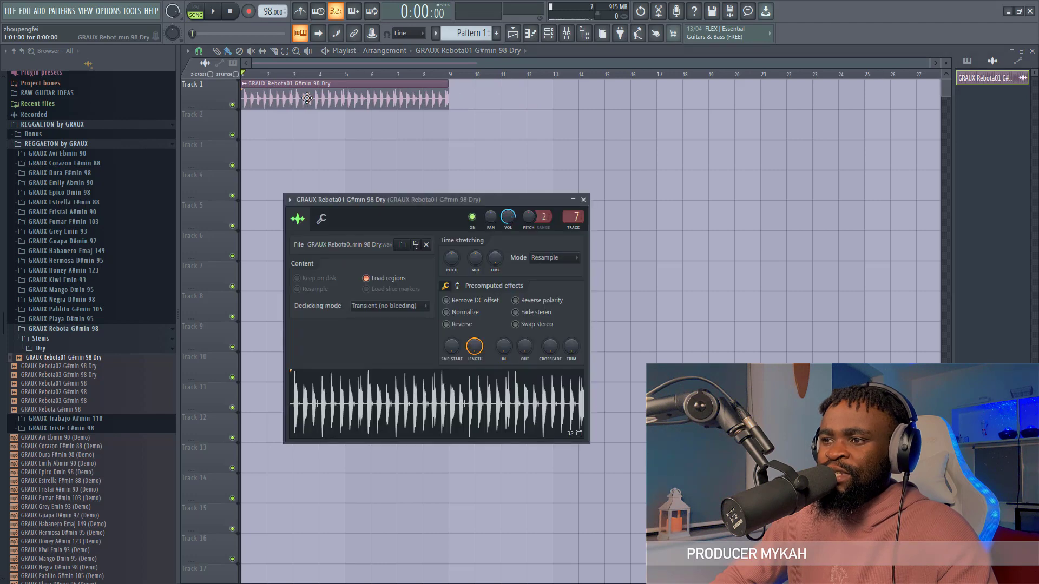
left_click(537, 260)
left_click(542, 289)
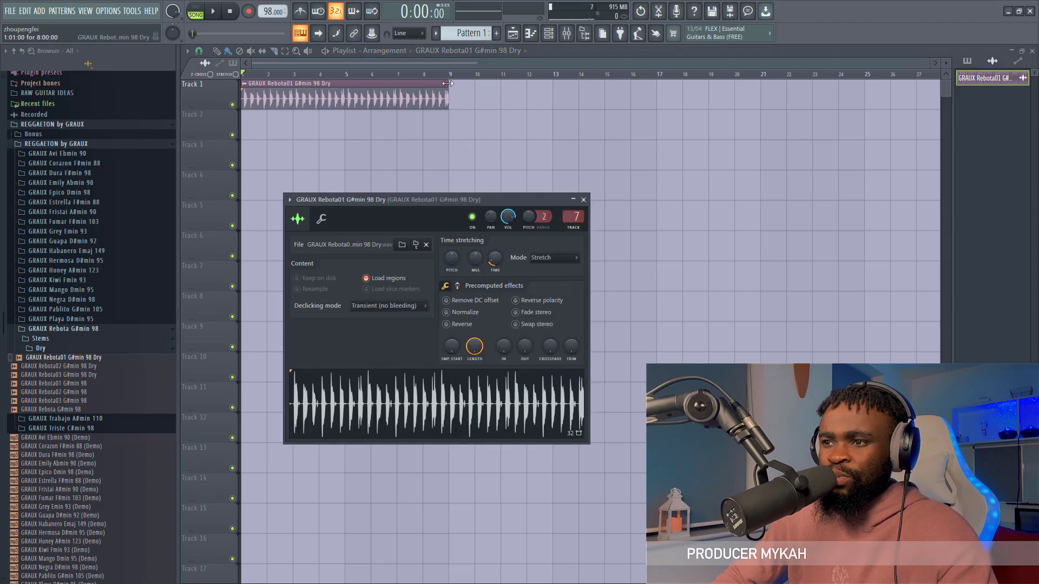
key("Escape")
scroll(254, 92, "up", 2)
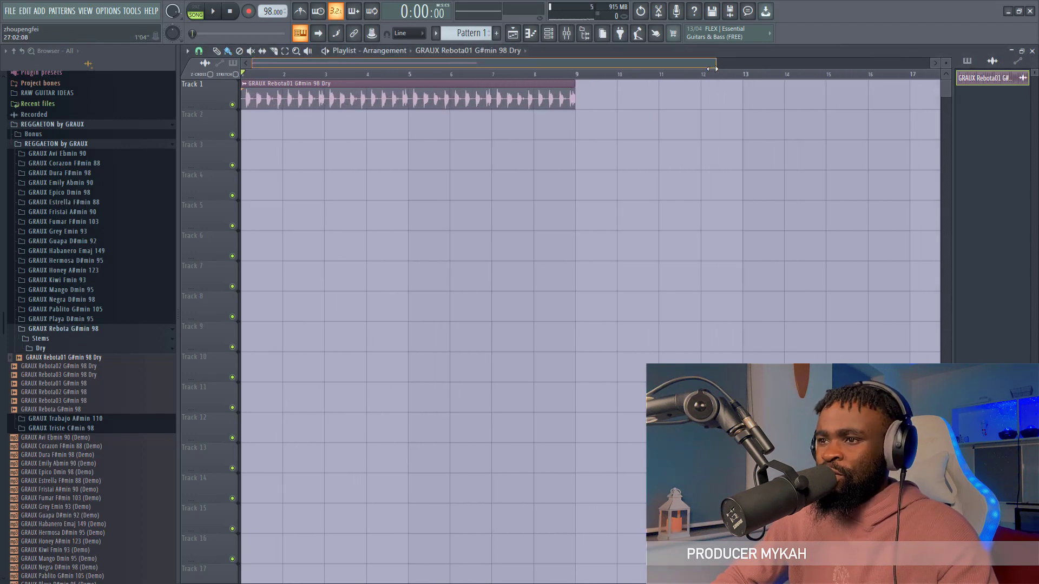
left_click(212, 12)
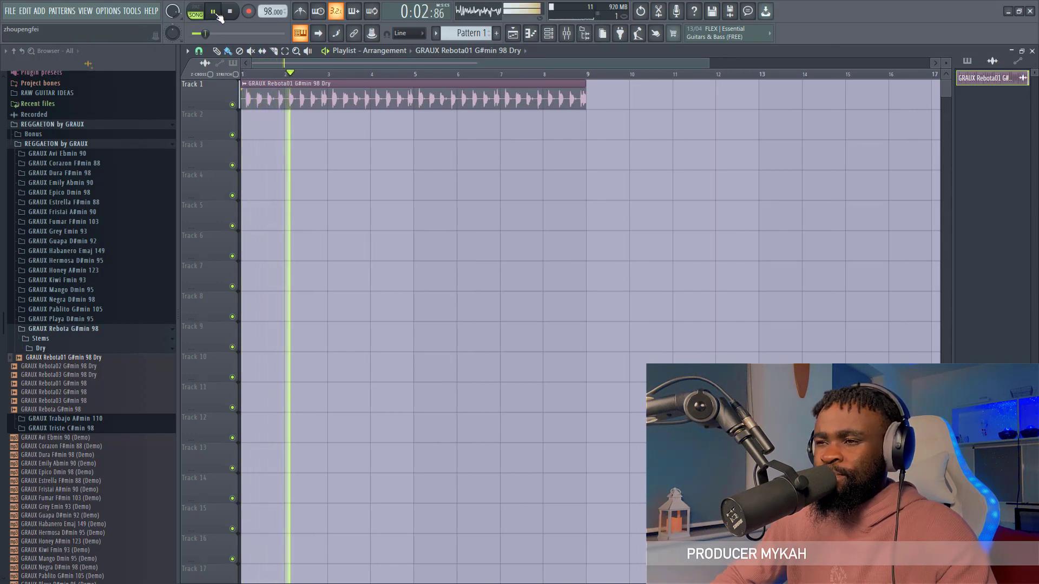
key("space")
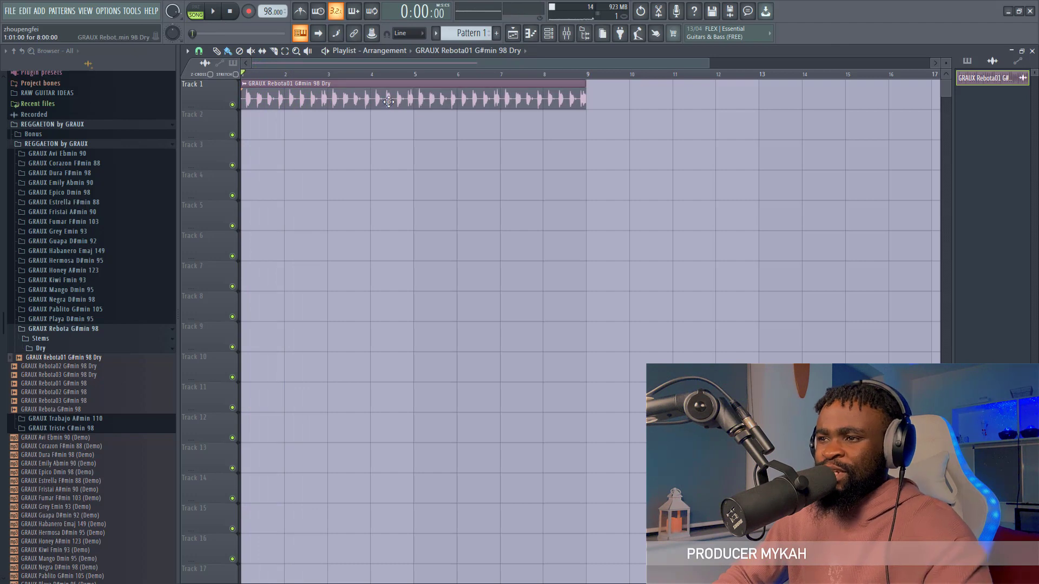
Step: Show the Unsorted channels in the channel rack and enlarge the rack to fit all of them
double_click(420, 99)
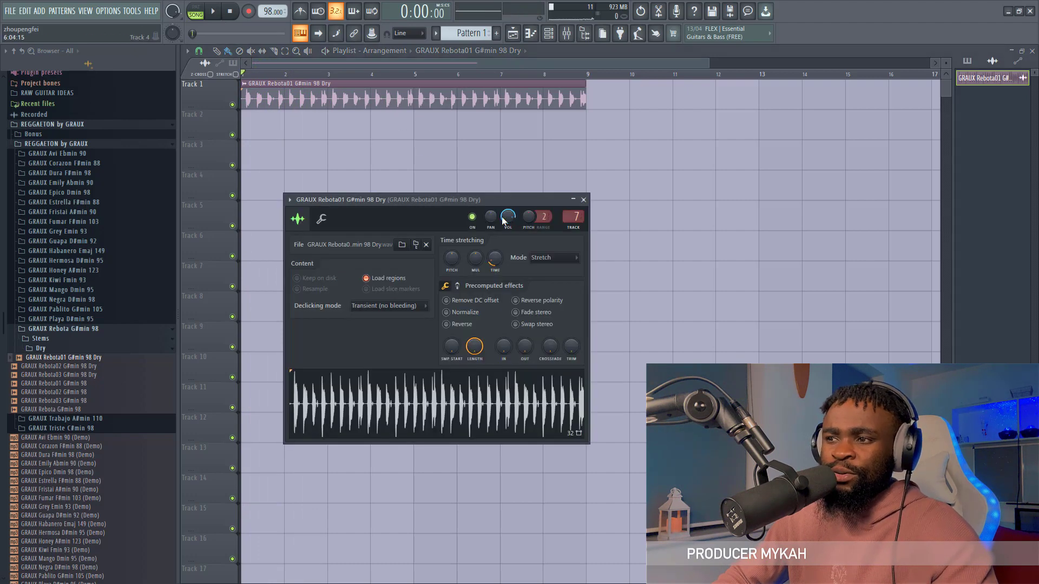
left_click(555, 38)
left_click(379, 118)
left_click(368, 149)
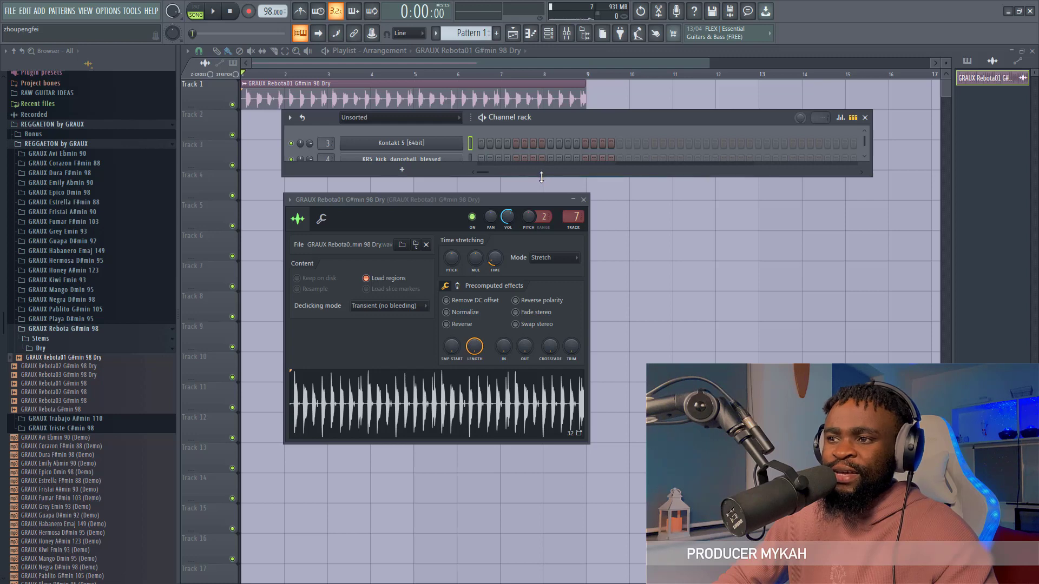
left_click_drag(544, 176, 530, 286)
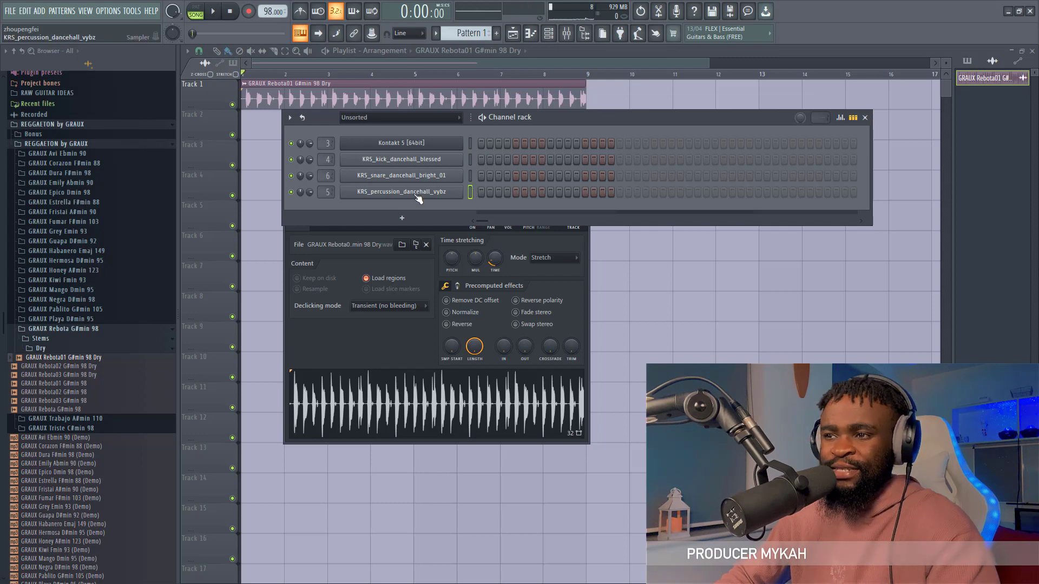
Step: Create a green pattern named SNARE and place it at the start of Track 2
left_click(436, 34)
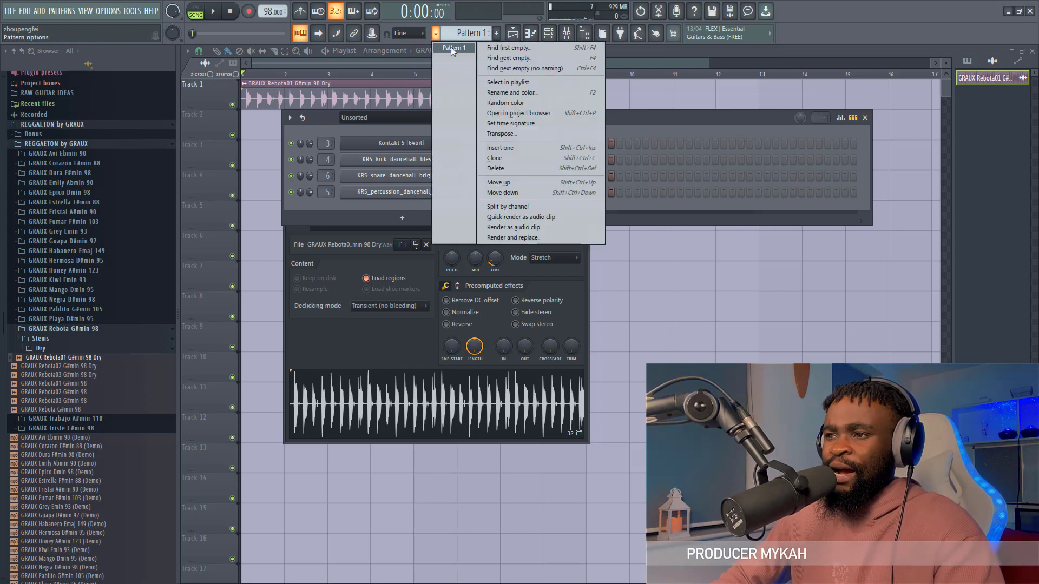
left_click(503, 56)
type("S")
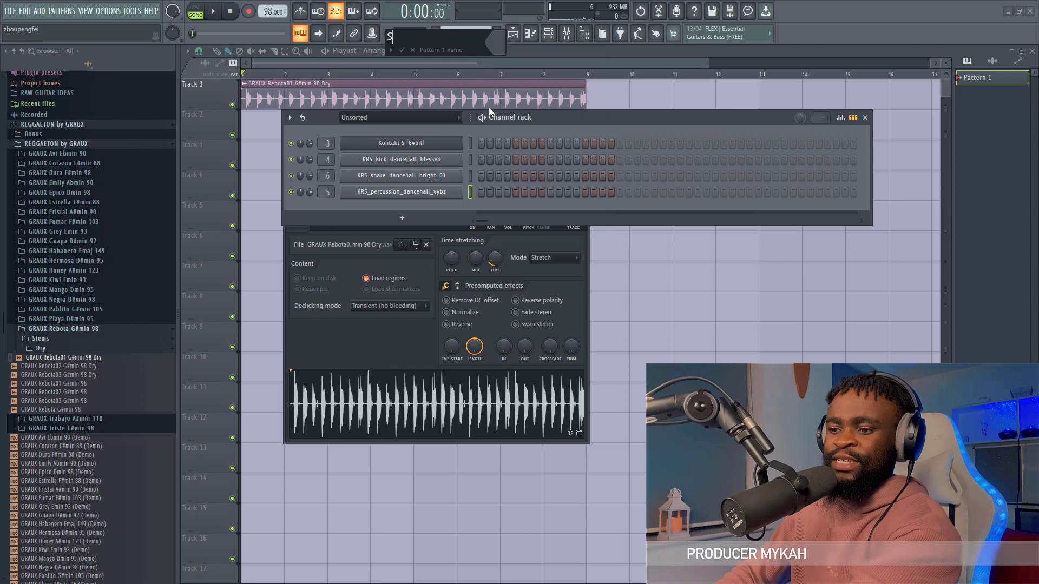
type("NARE")
left_click(495, 43)
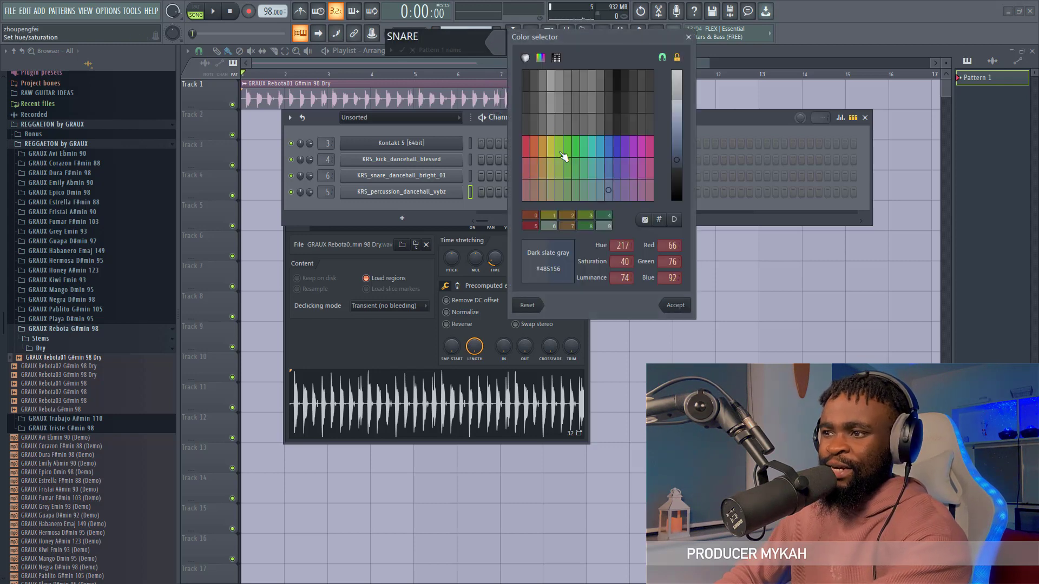
left_click(567, 154)
key("Return")
left_click(267, 134)
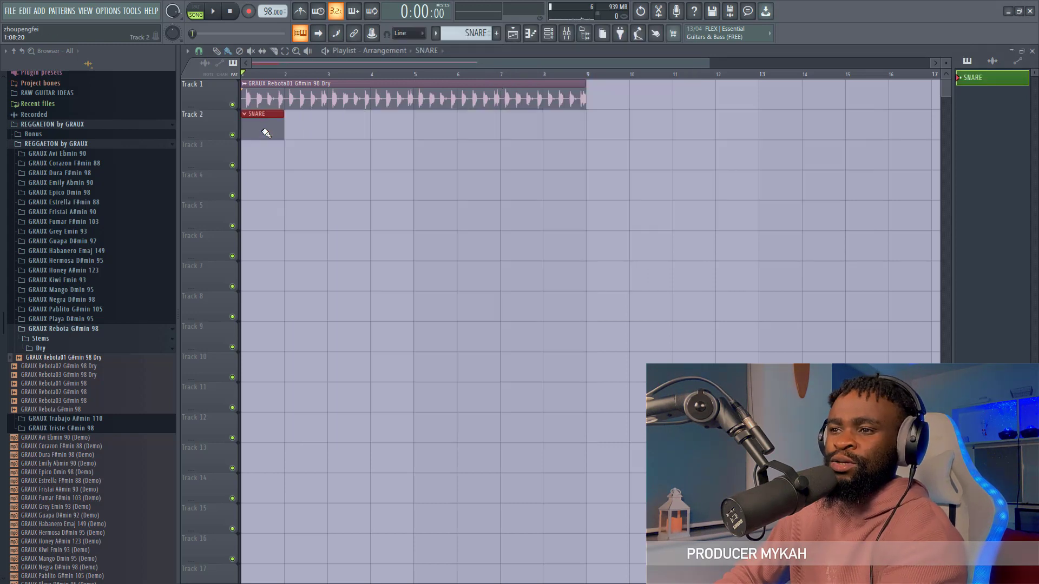
Step: Enter one-step C5 notes on steps 3 and 7 for the KRS_percussion_dancehall_vybz channel in the SNARE pattern
left_click(531, 34)
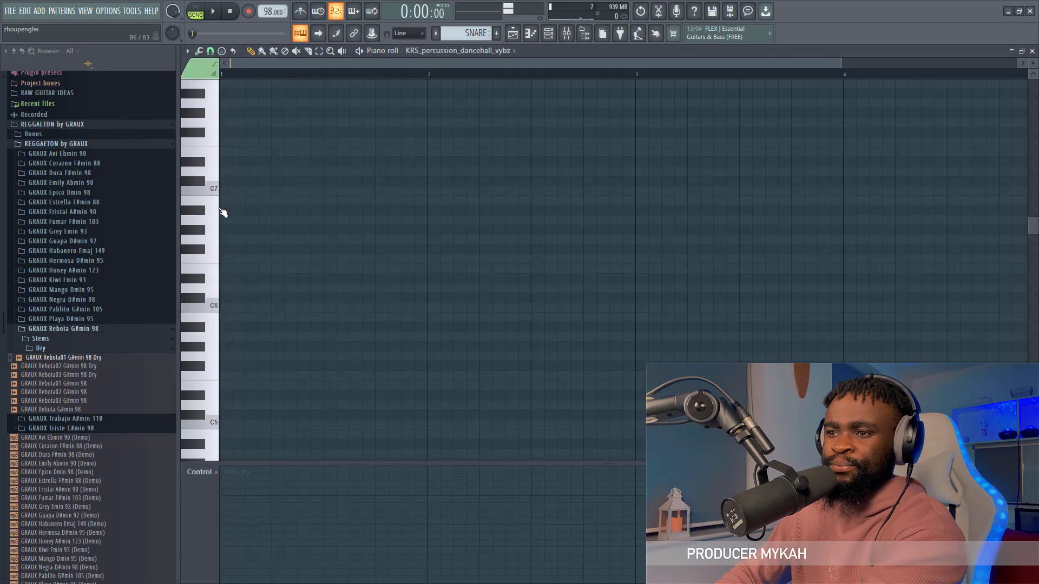
left_click(252, 424)
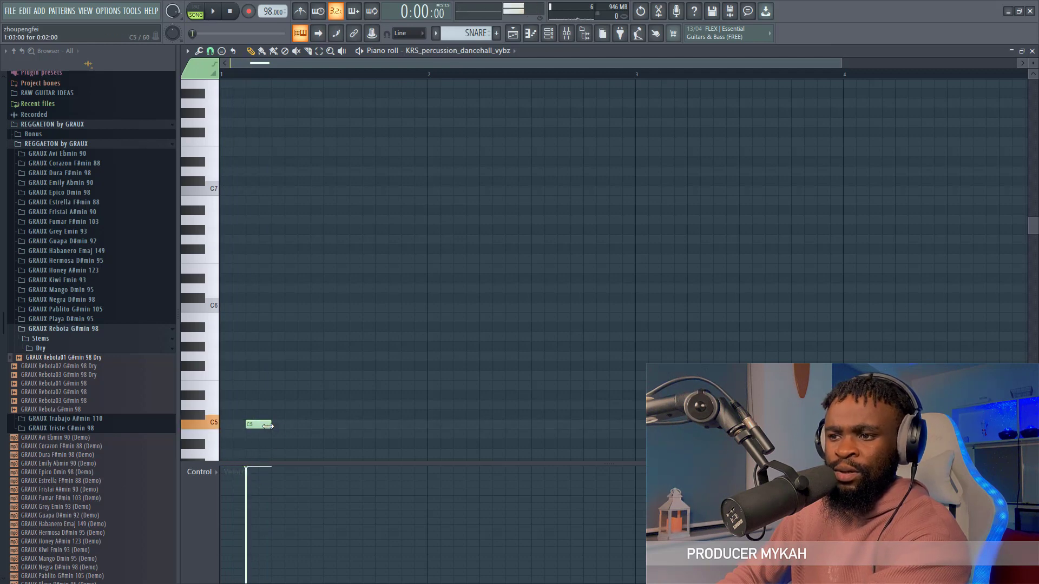
left_click_drag(273, 425, 258, 426)
left_click(303, 425)
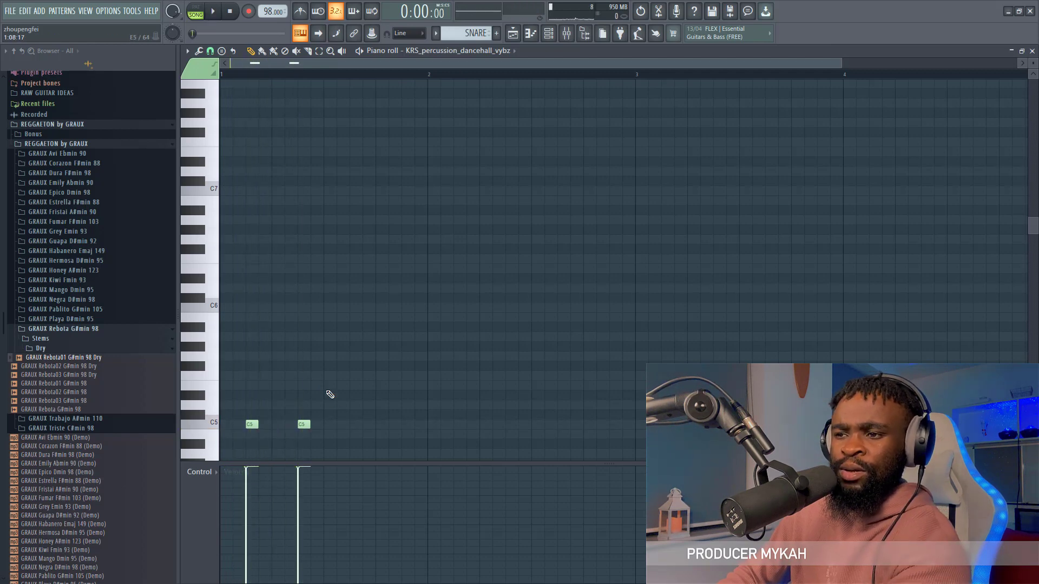
Step: Mute the guitar on Track 1 and play back the SNARE pattern against the metronome
left_click(512, 33)
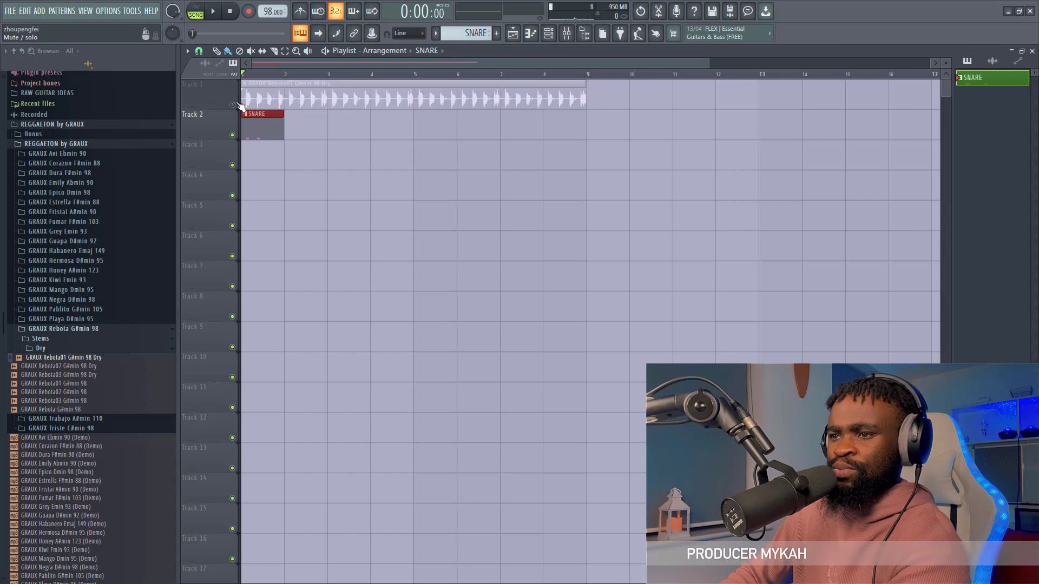
key("space")
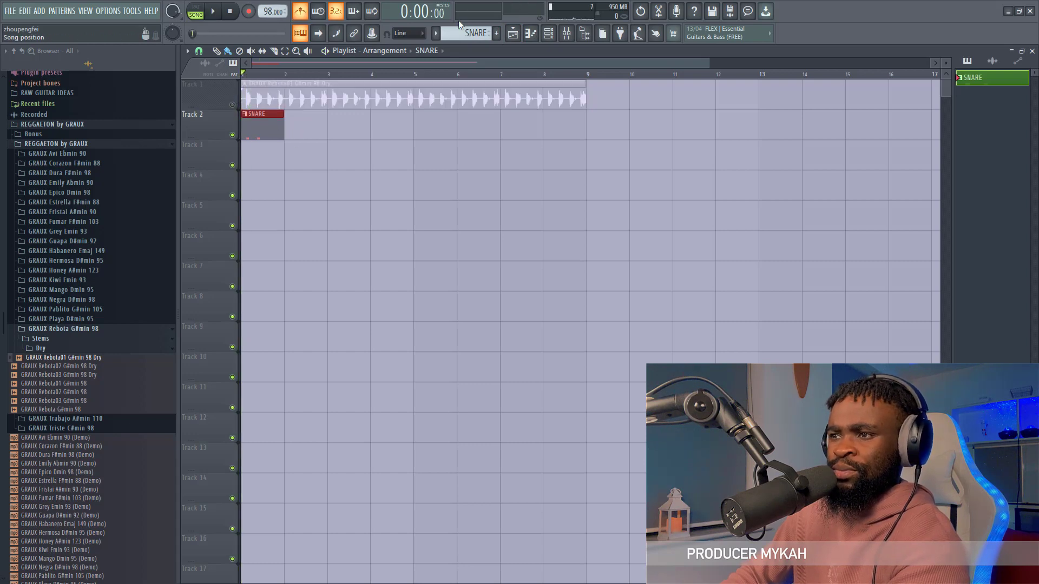
left_click(530, 33)
key("space")
Step: Move the first SNARE note to step 4 and add C5 notes on steps 12 and 15 of the bar
left_click_drag(259, 425, 264, 428)
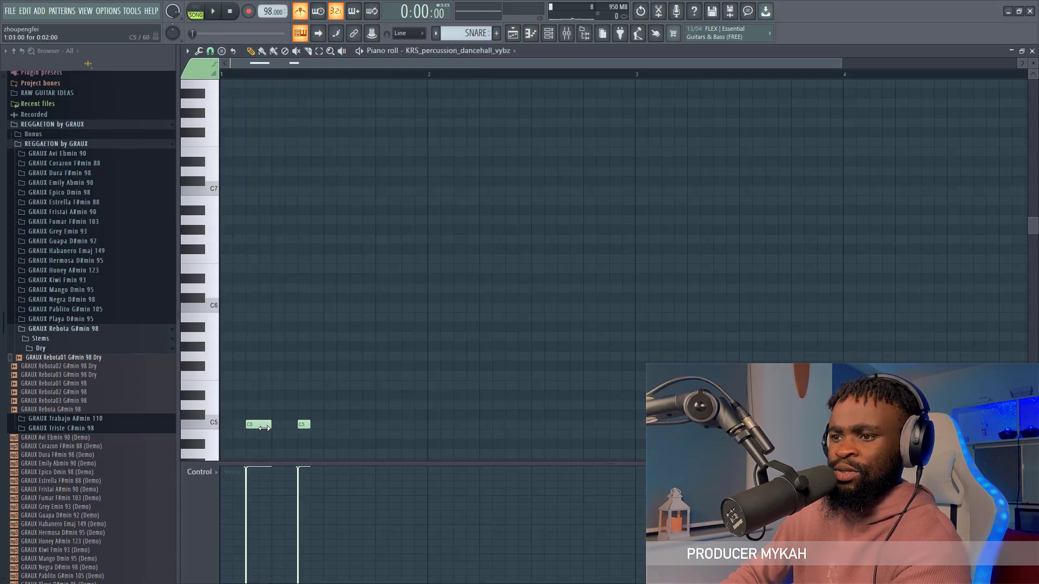
key("space")
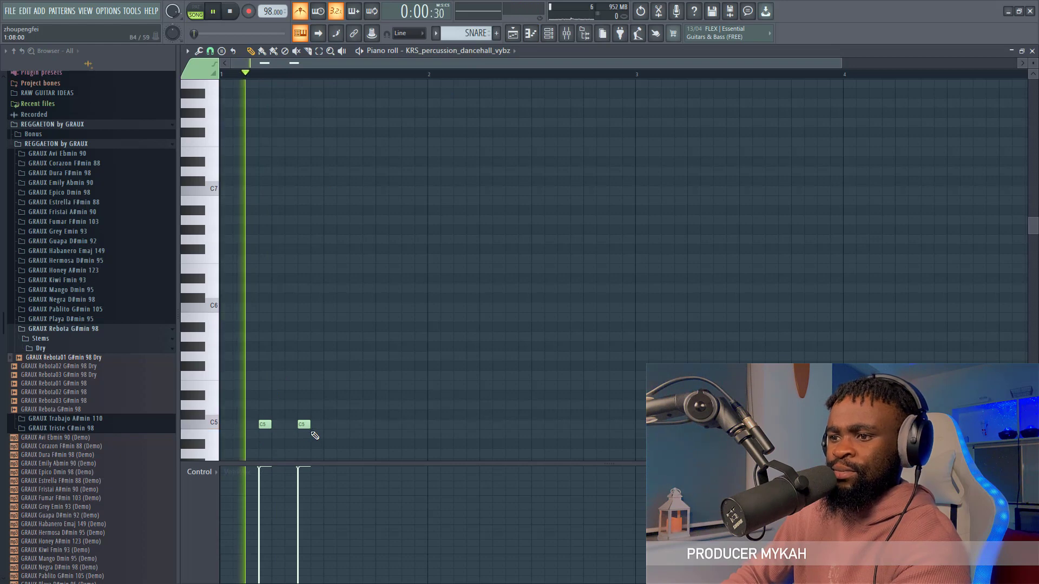
key("space")
left_click(366, 426)
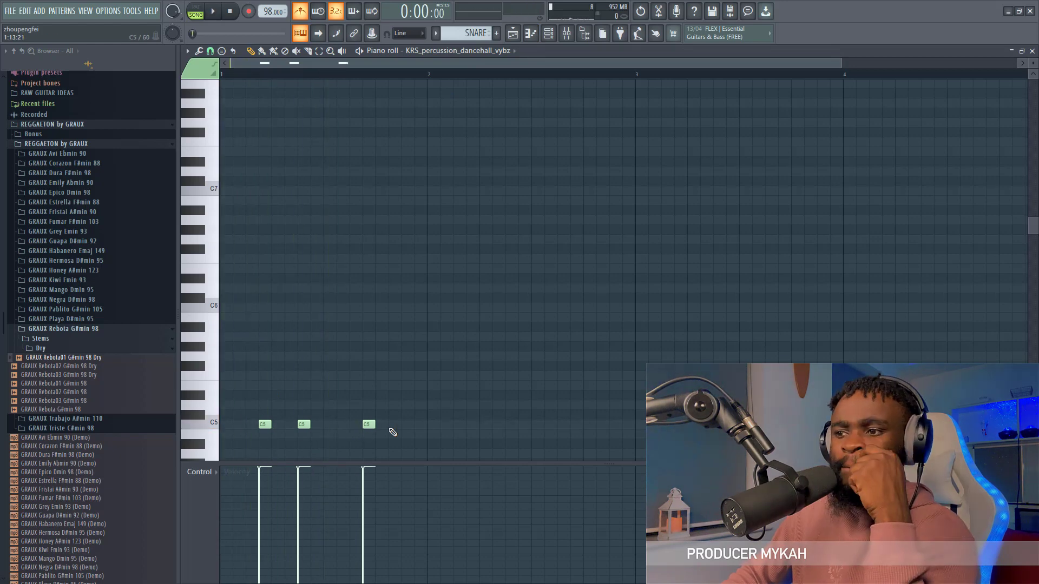
left_click(405, 426)
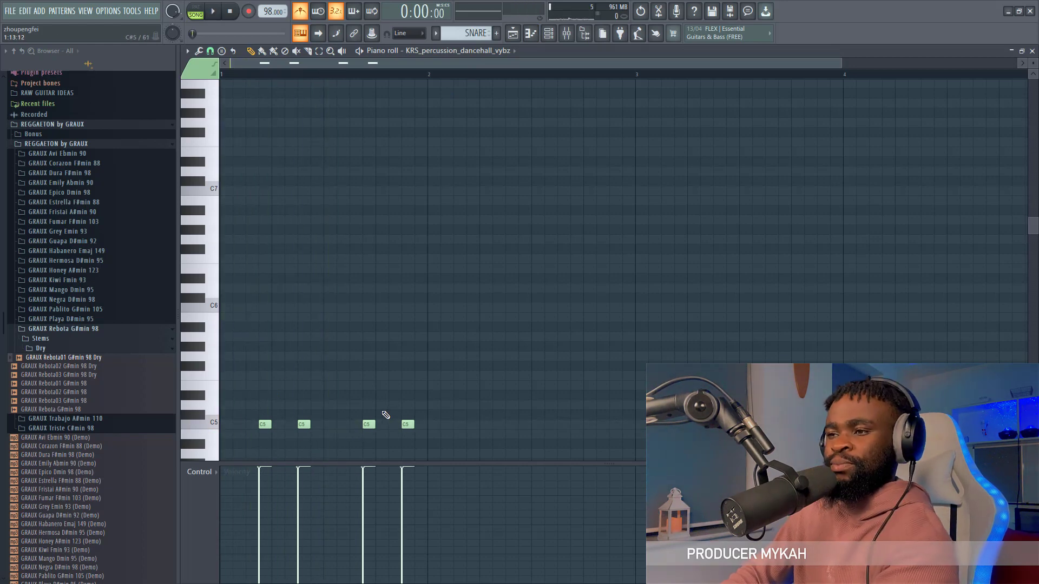
Step: Repeat the SNARE clip along Track 2 through bar 8, matching the guitar clip's length
key("space")
key("F5")
mouse_move(302, 123)
left_mouse_down()
mouse_move(383, 141)
mouse_move(539, 135)
left_mouse_up()
Step: Select the KRS_kick_dancehall_blessed channel, create a red pattern named KICK, and place it at the start of Track 3
left_click(548, 33)
key("space")
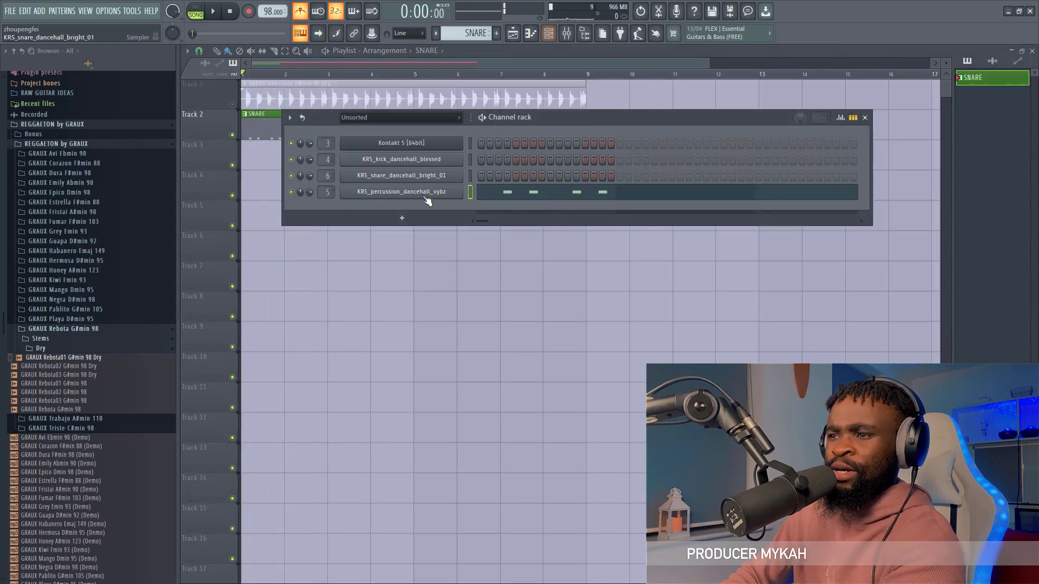
left_click(470, 159)
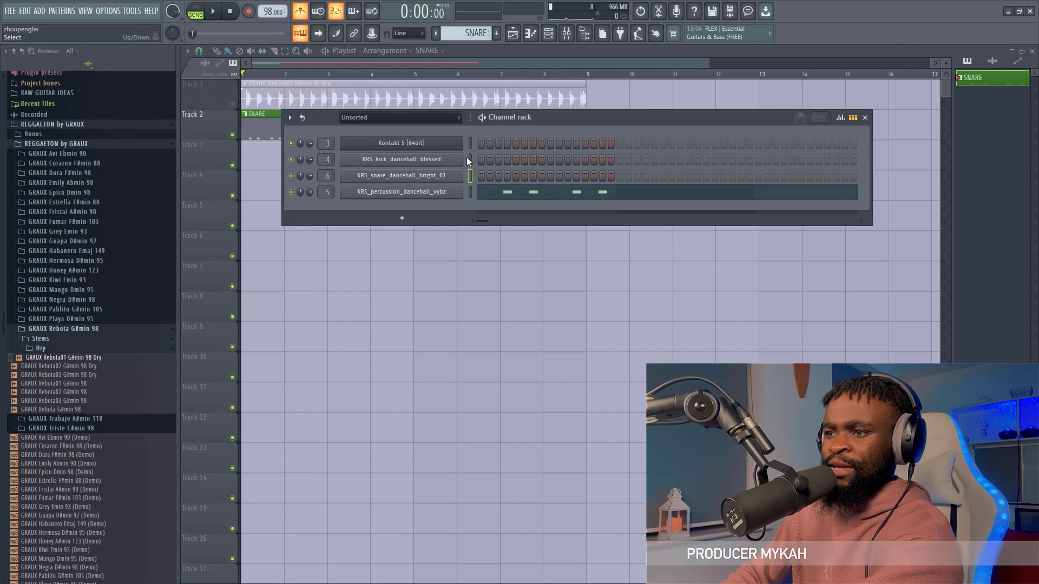
left_click(438, 36)
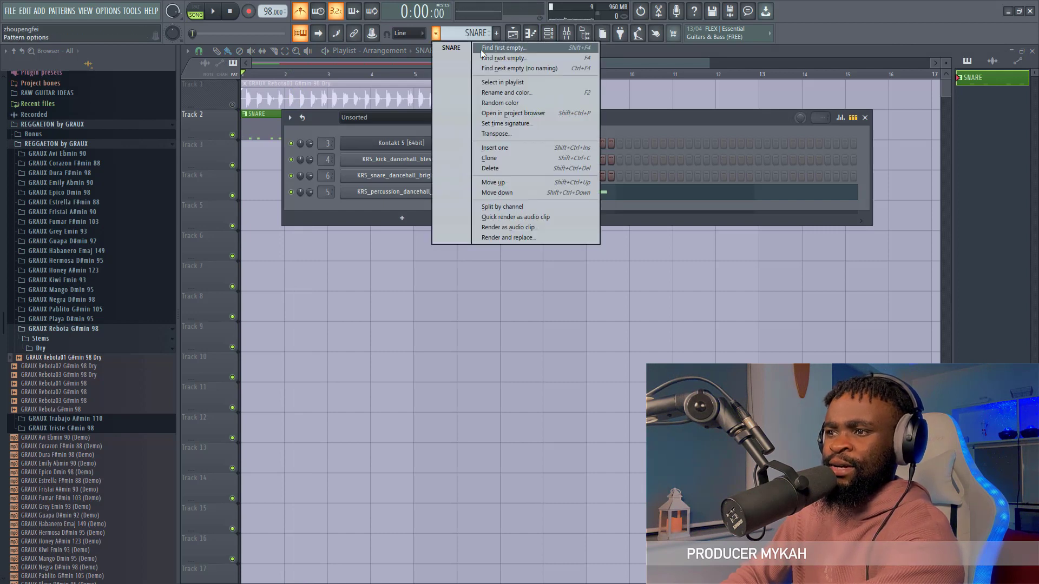
left_click(481, 50)
type("KICK")
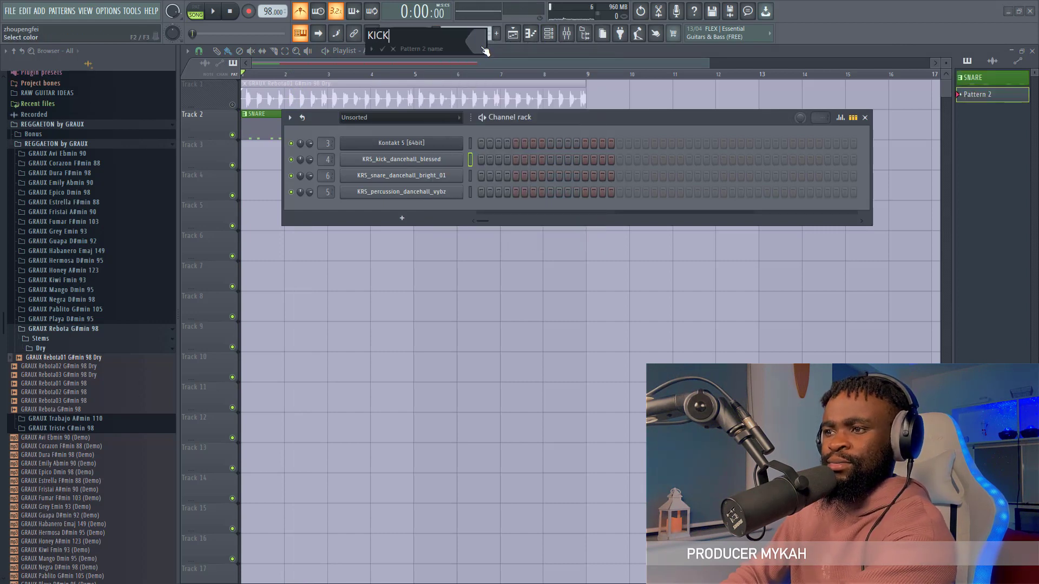
left_click(483, 49)
double_click(512, 148)
key("Return")
left_click(261, 153)
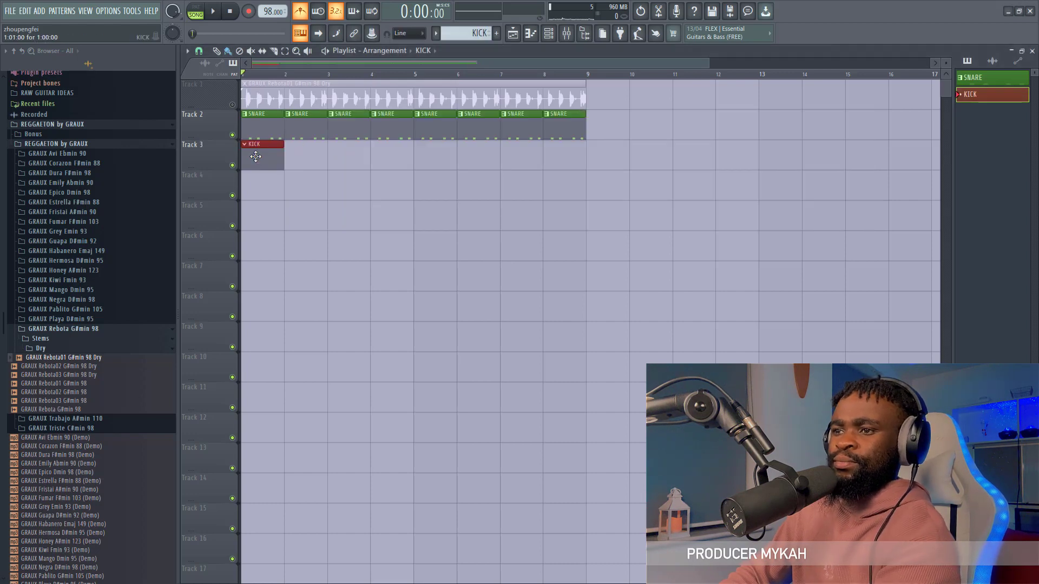
Step: Enter one-step C5 kick notes on every beat of bars 1 and 2, plus one on step 2 of bar 1
key("F7")
left_click_drag(210, 275, 207, 423)
key("space")
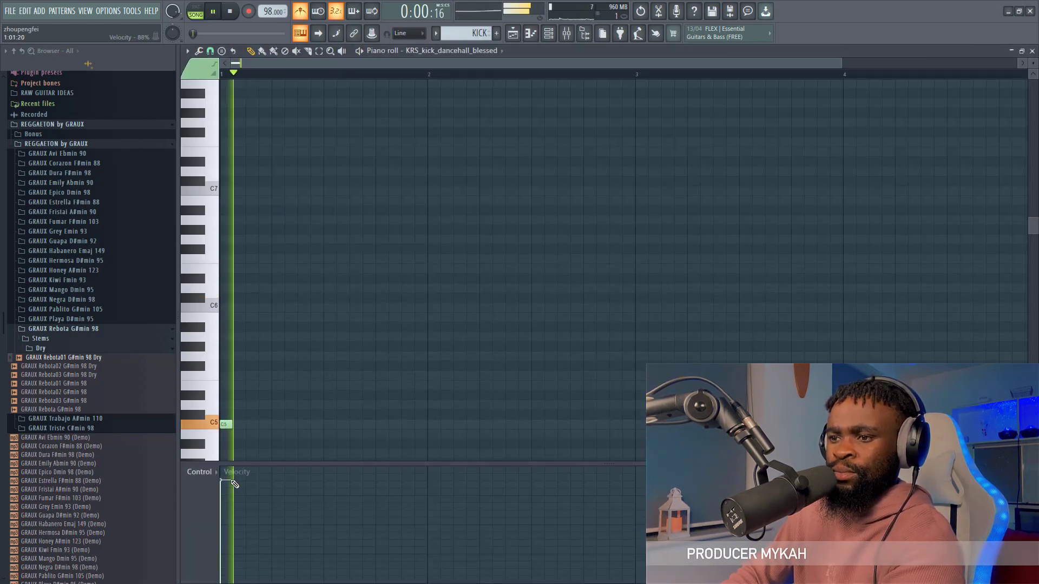
left_click(275, 425)
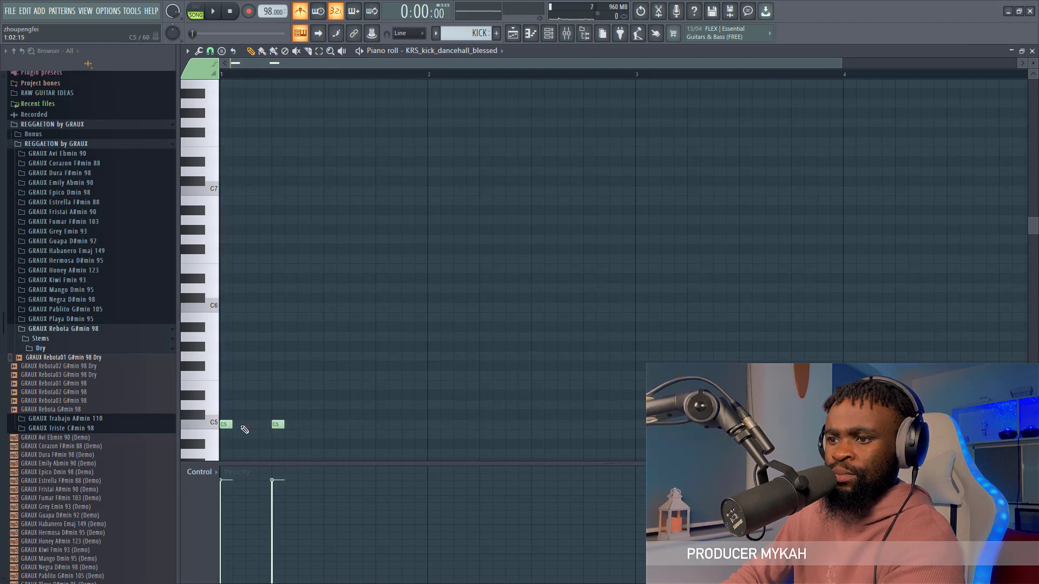
left_click(238, 424)
left_click(328, 425)
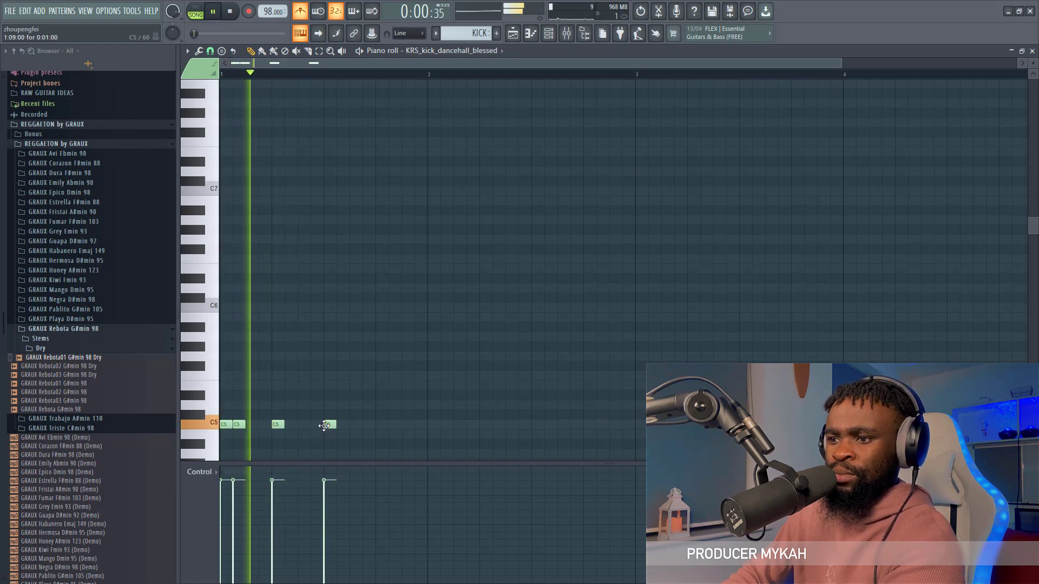
left_click(376, 424)
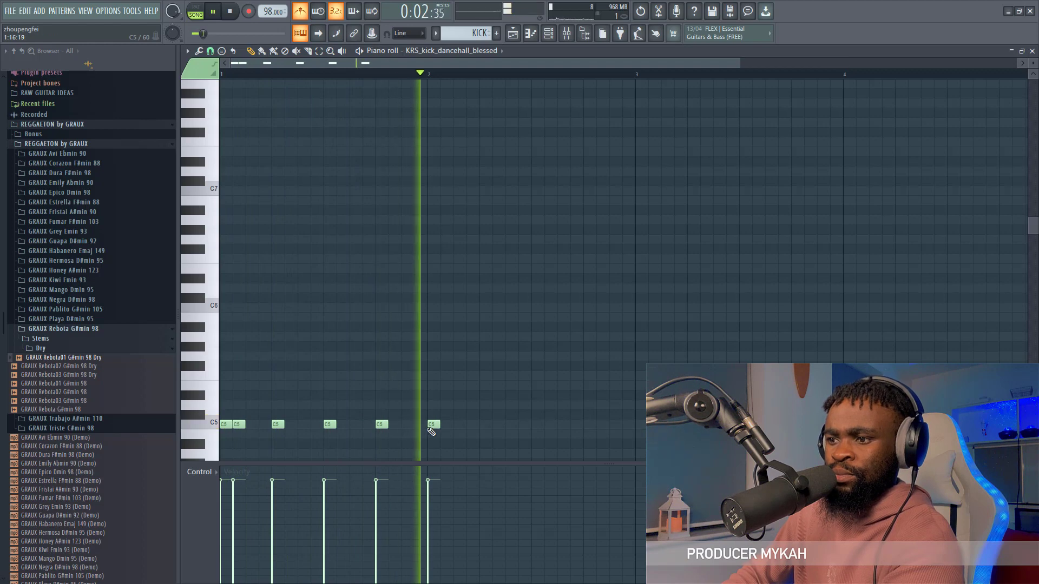
left_click(432, 425)
left_click(484, 425)
left_click(536, 425)
left_click(587, 424)
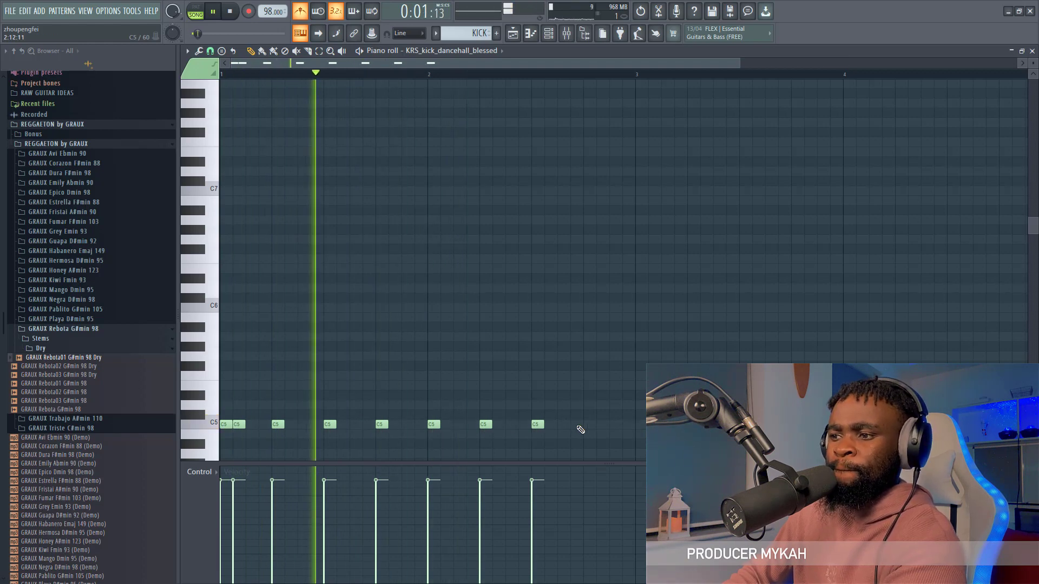
Step: Add a C5 kick note on step 15 of bar 2 and repeat the KICK clip along Track 3 through bar 8
left_click(612, 425)
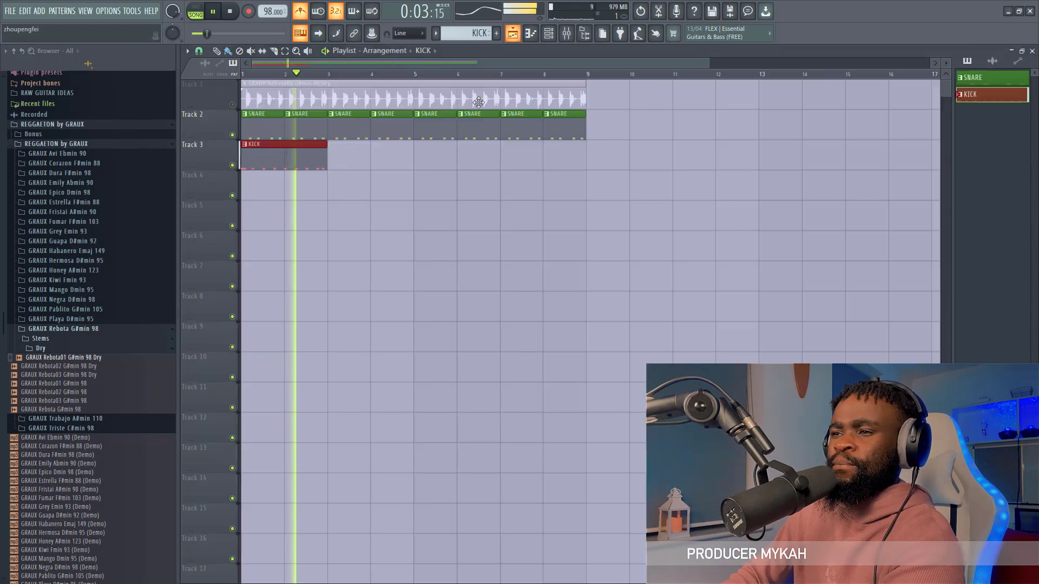
key("F5")
left_click(378, 167)
left_click_drag(377, 167, 528, 165)
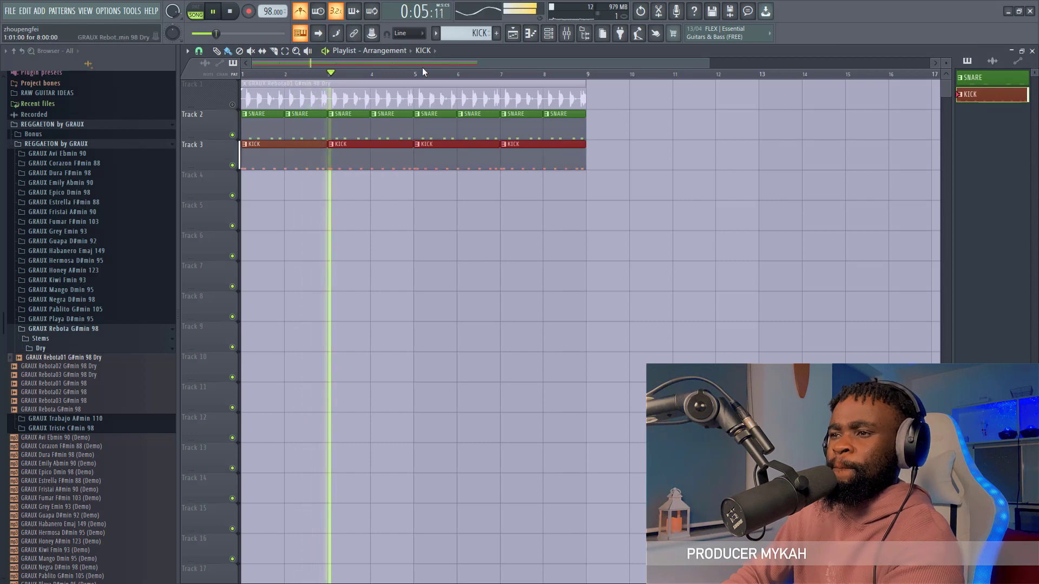
Step: Make the KICK clip at bar 3 unique and delete the step 2 kick note from that variation
key("space")
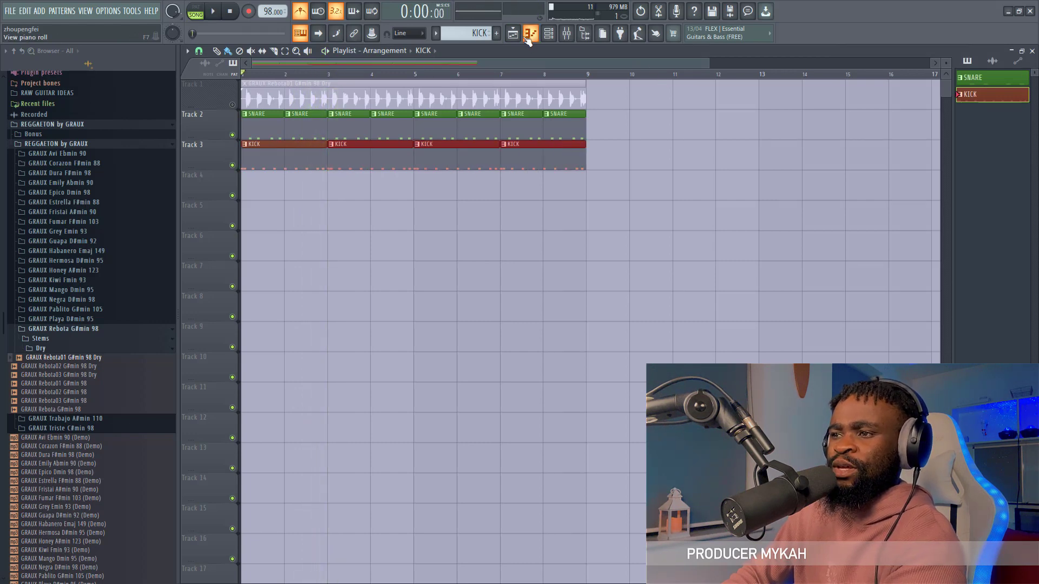
right_click(336, 145)
left_click(355, 216)
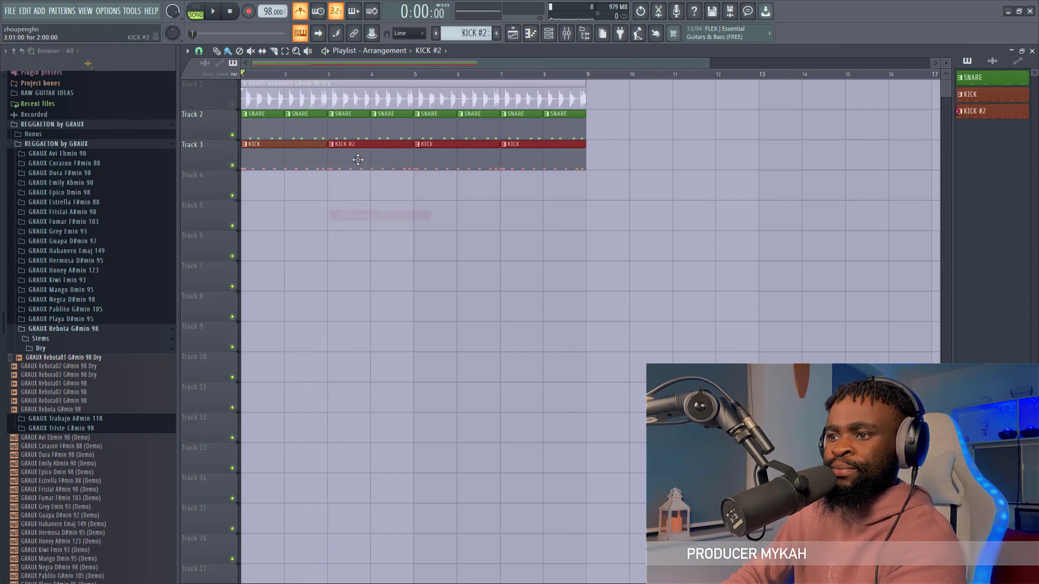
key("F7")
key("F5")
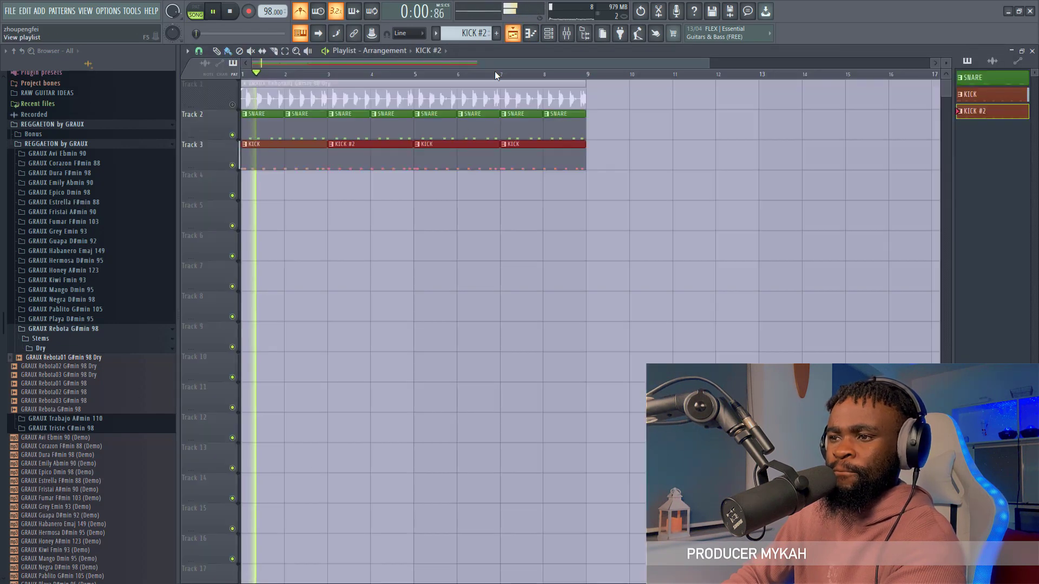
Step: Replace the KICK clip at bar 7 on Track 3 with the KICK #2 pattern
right_click(503, 161)
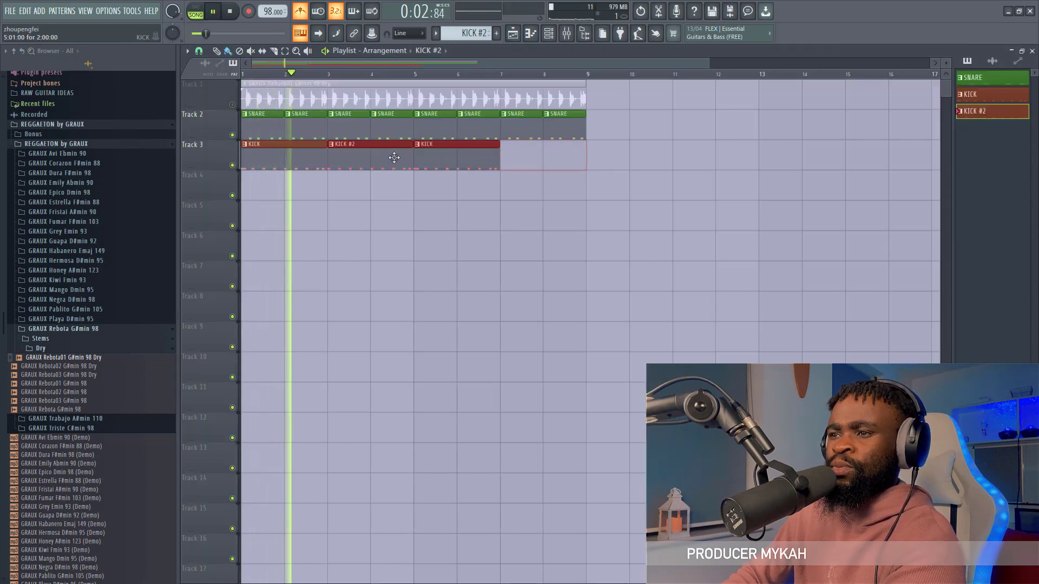
left_click(547, 158)
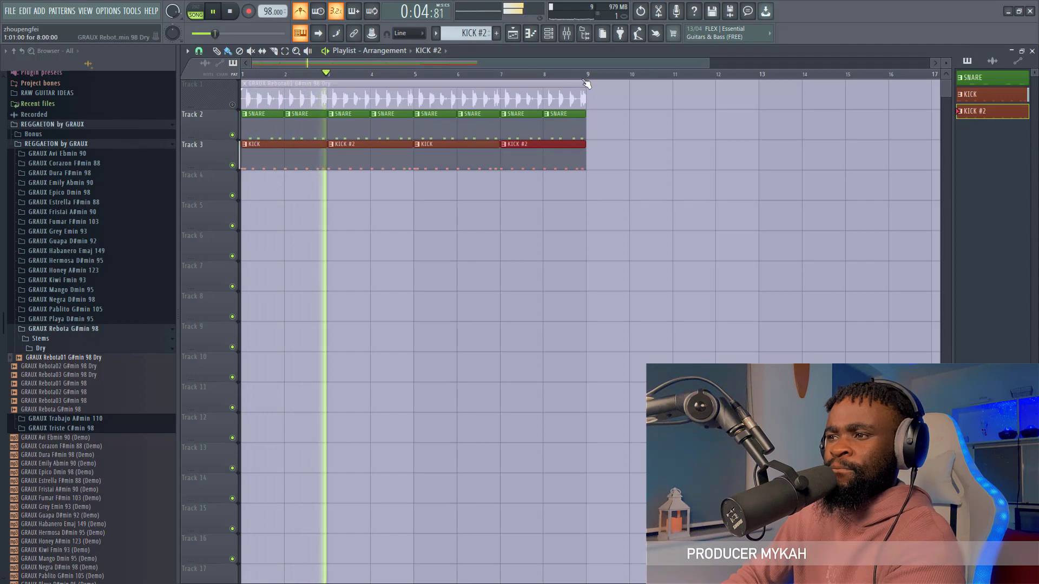
left_click_drag(691, 64, 557, 66)
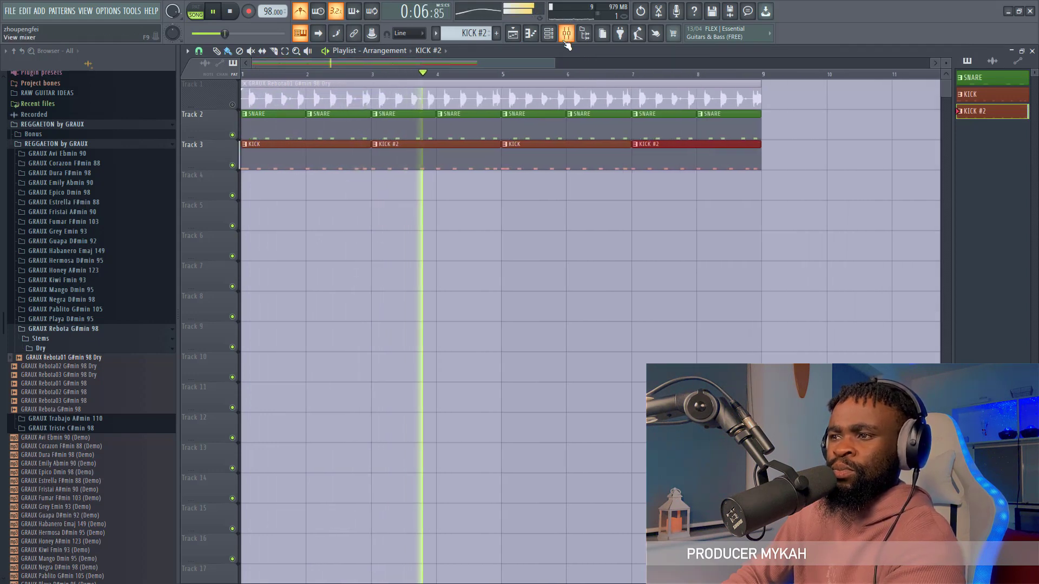
key("F9")
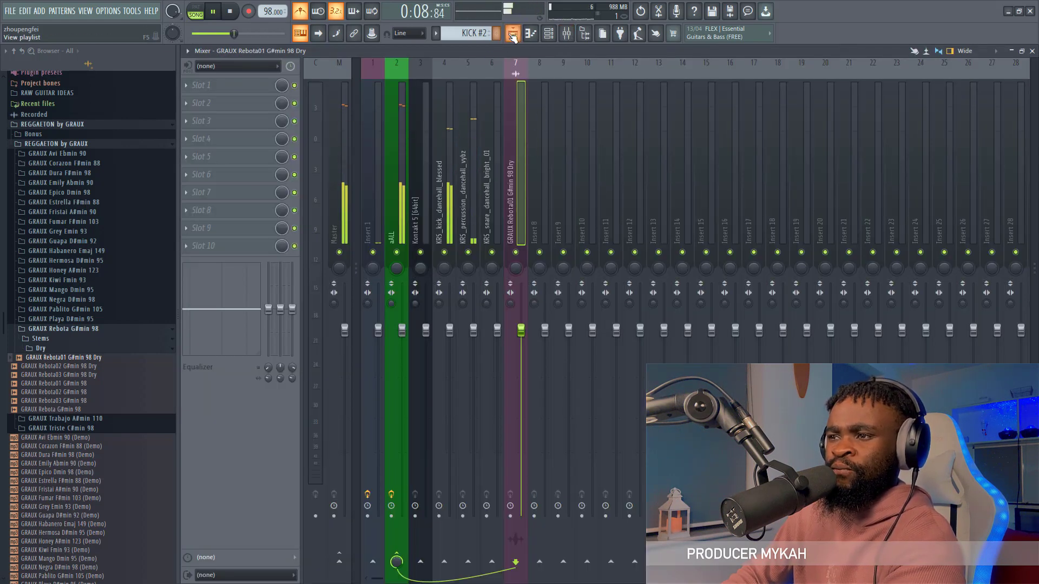
key("space")
key("F9")
Step: Load the SHAKER 2 sample from the browser as a new channel and route it to mixer track 8
key("F6")
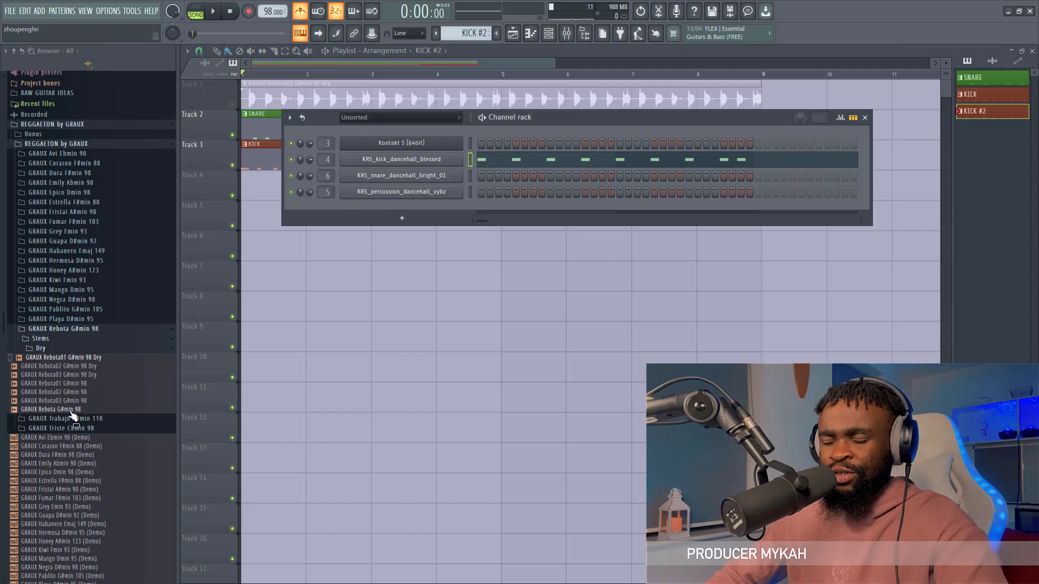
scroll(79, 386, "down", 20)
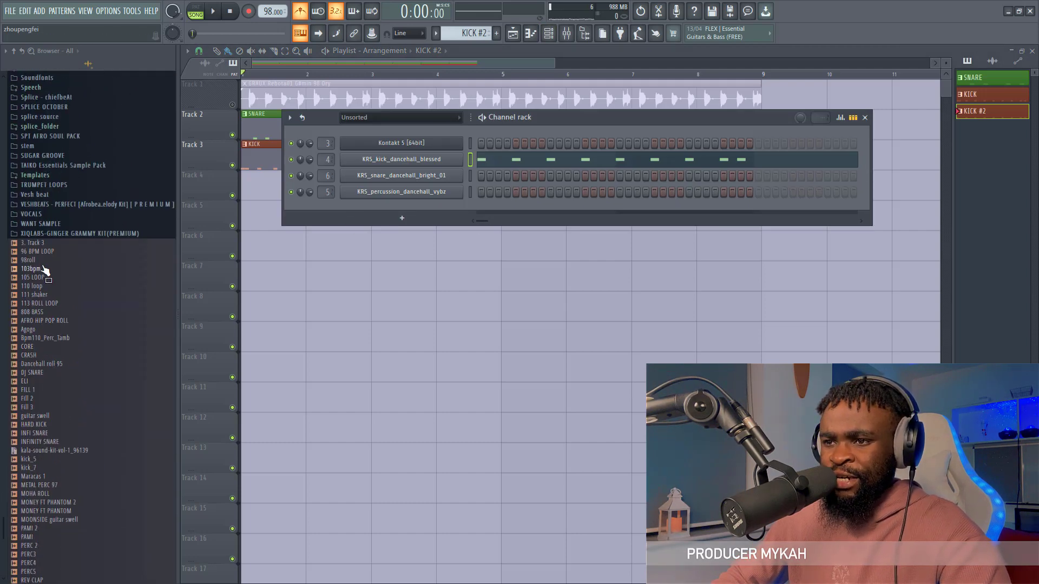
scroll(60, 290, "up", 9)
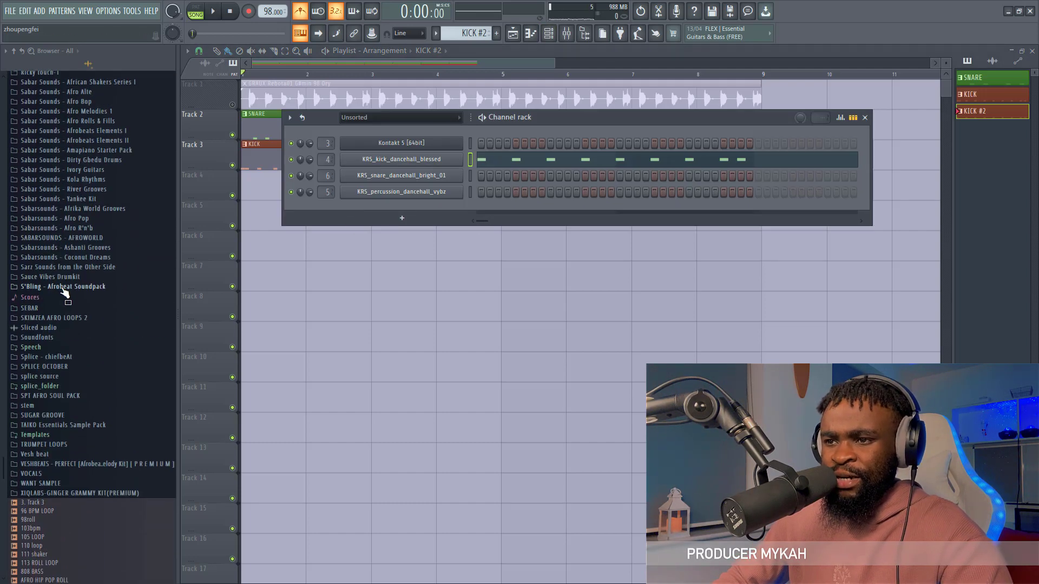
scroll(60, 293, "down", 15)
left_click(37, 436)
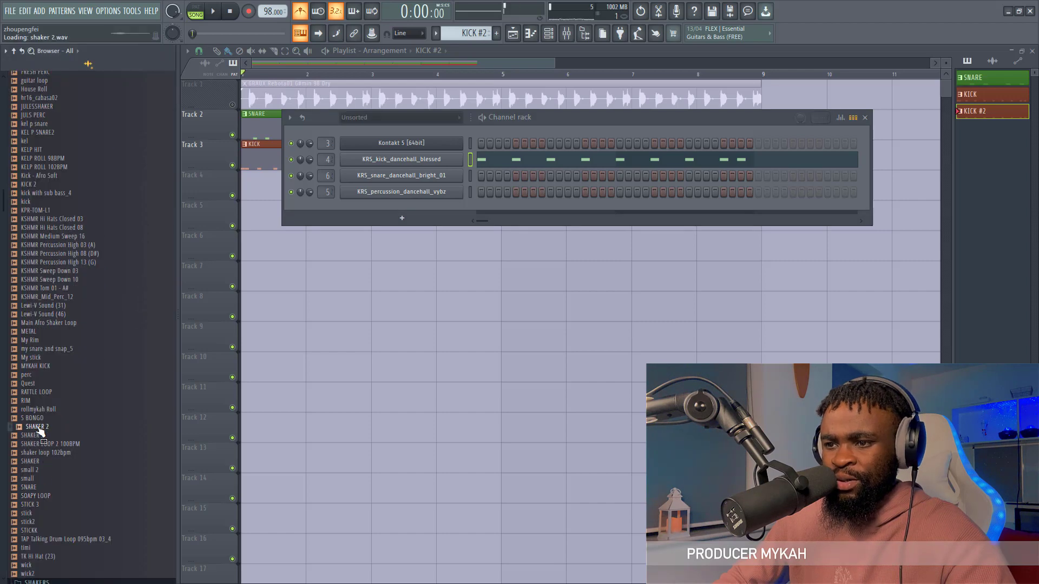
left_click_drag(414, 209, 414, 209)
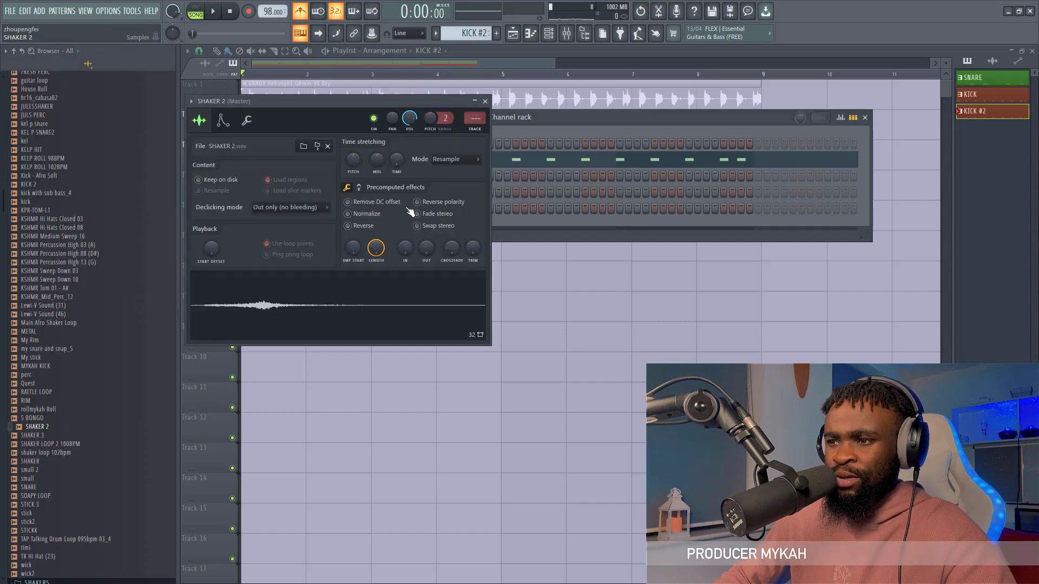
key("ctrl+l")
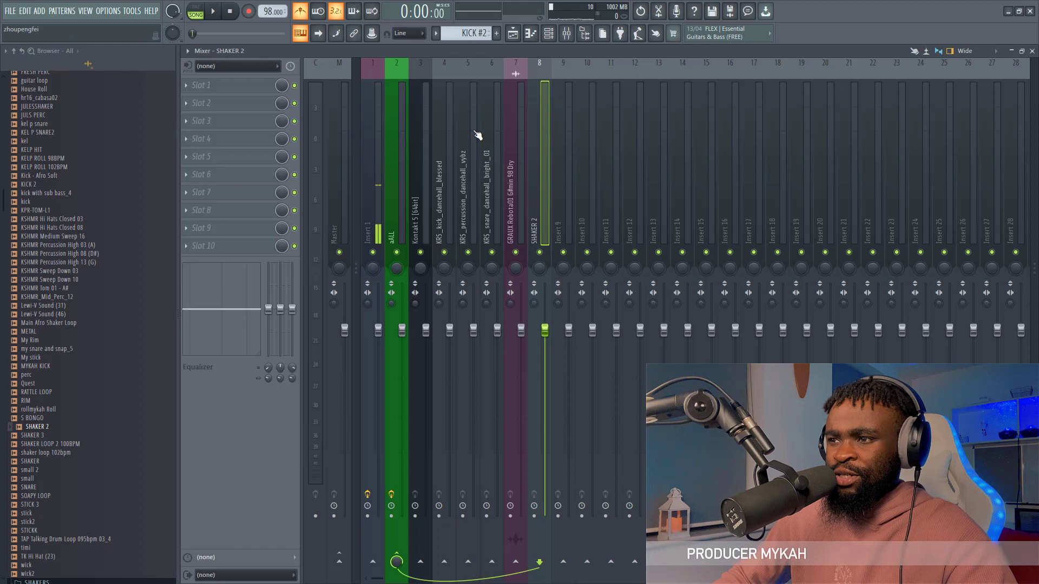
Step: Create a red pattern named SHAK and place it at the start of Track 4
left_click(442, 43)
left_click(504, 47)
type("SH")
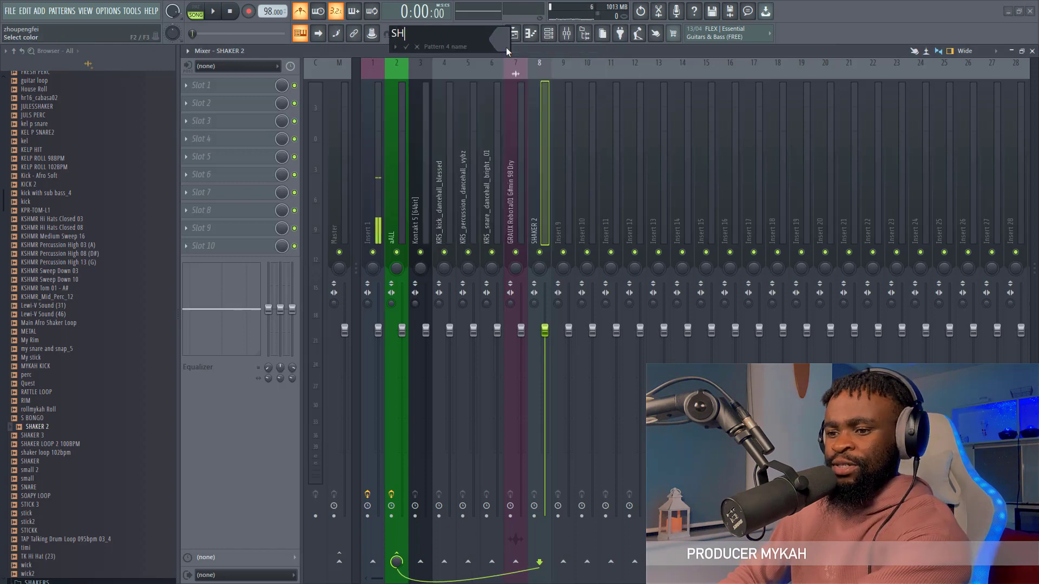
type("AK")
left_click(509, 39)
left_click(540, 135)
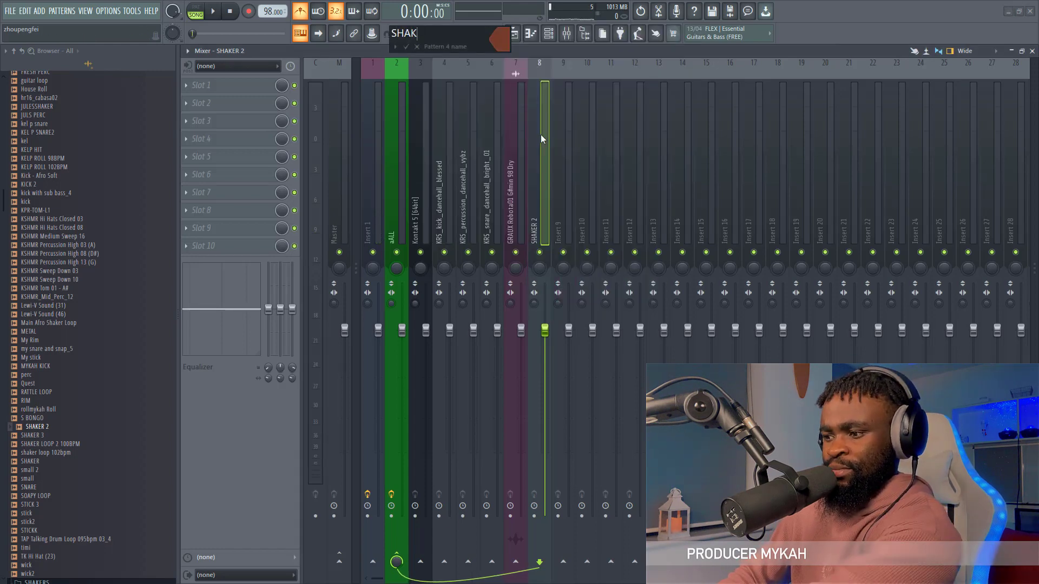
key("Return")
key("F9")
left_click(264, 193)
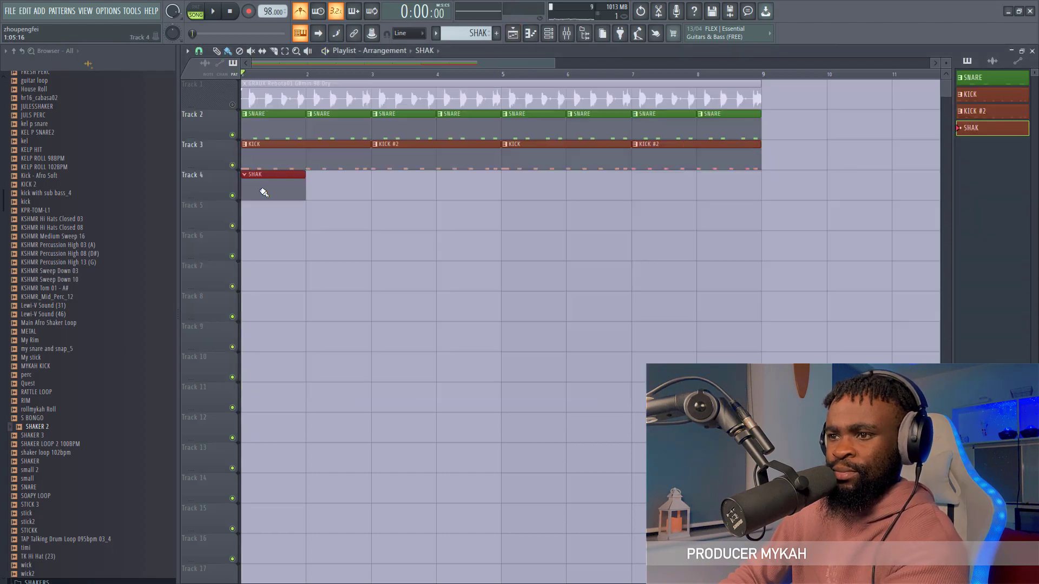
Step: Enter one-step shaker notes in SHAK: C5 on steps 1 and 3, and A4 on step 4
left_click(538, 37)
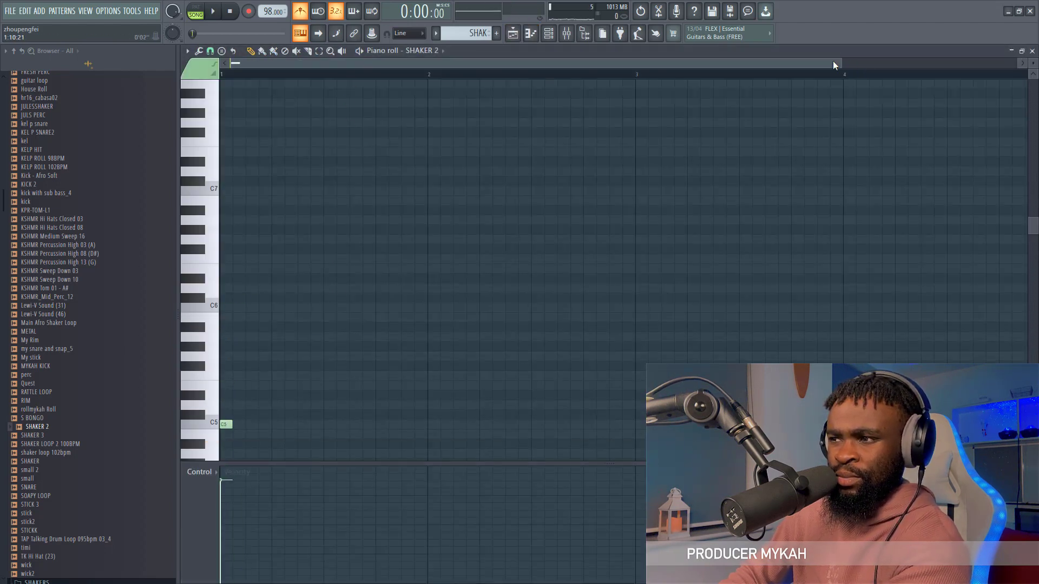
left_click_drag(833, 65, 540, 64)
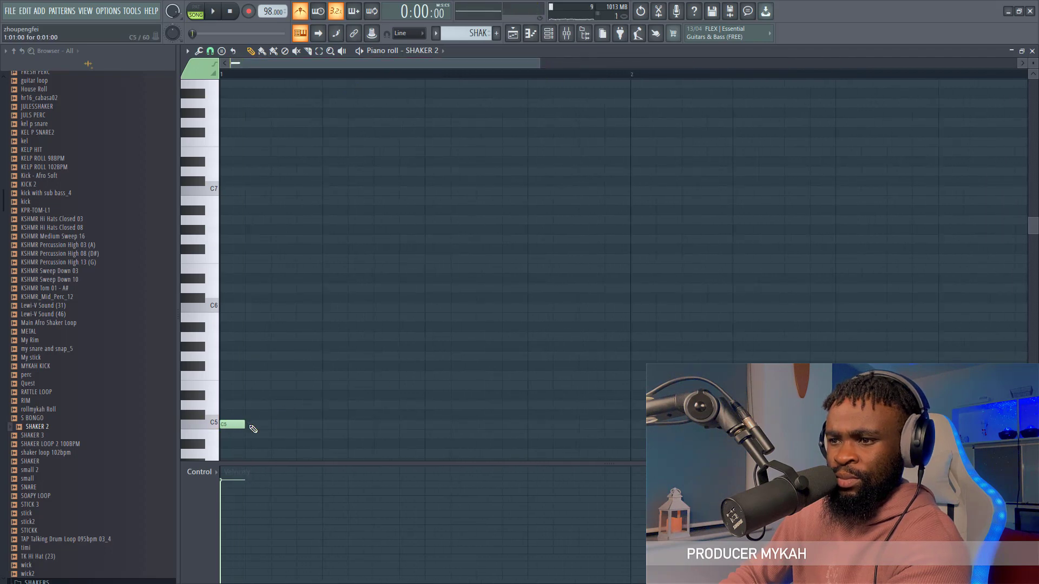
left_click(303, 453)
scroll(324, 390, "up", 3)
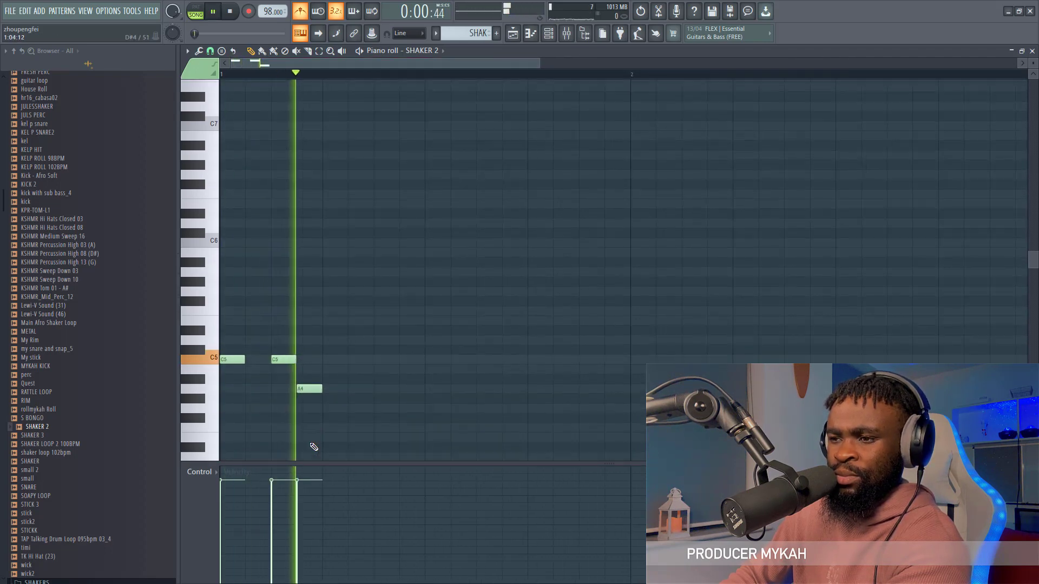
left_click_drag(328, 335, 329, 336)
key("space")
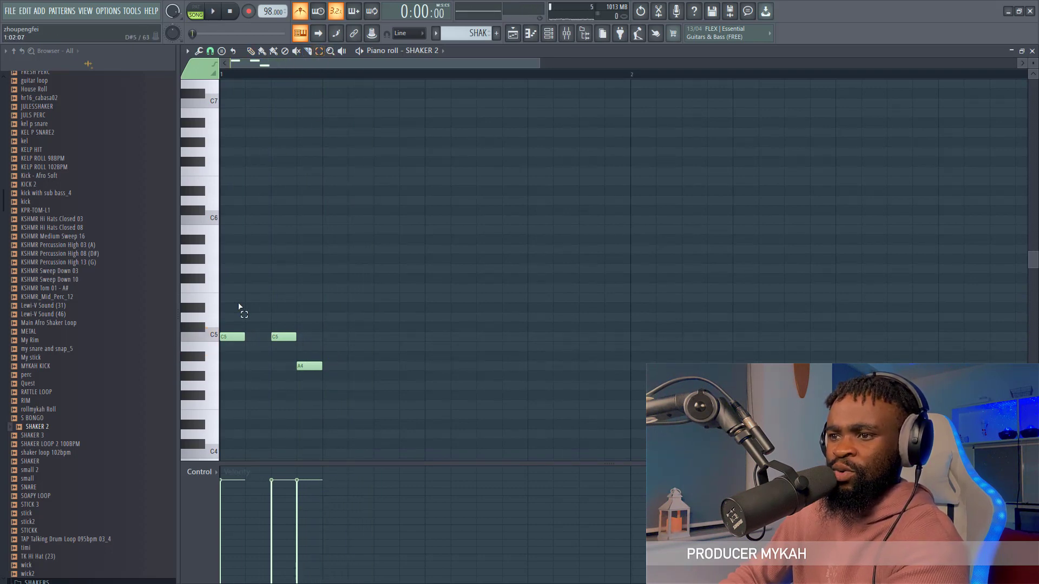
Step: Duplicate the three-note shaker group three times to fill bar 1
key("ctrl+a")
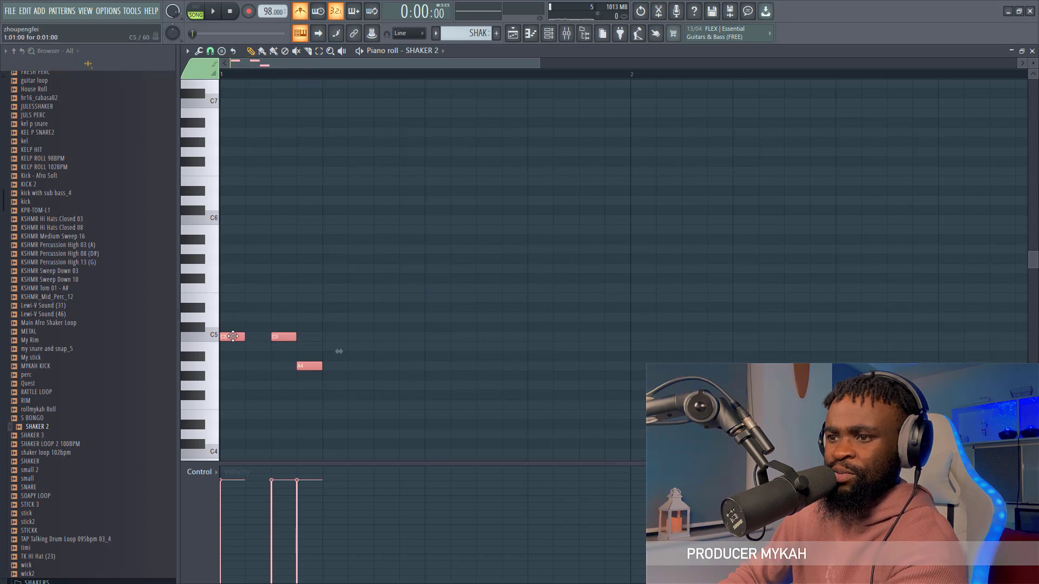
key("ctrl+b")
key("ctrl+b")
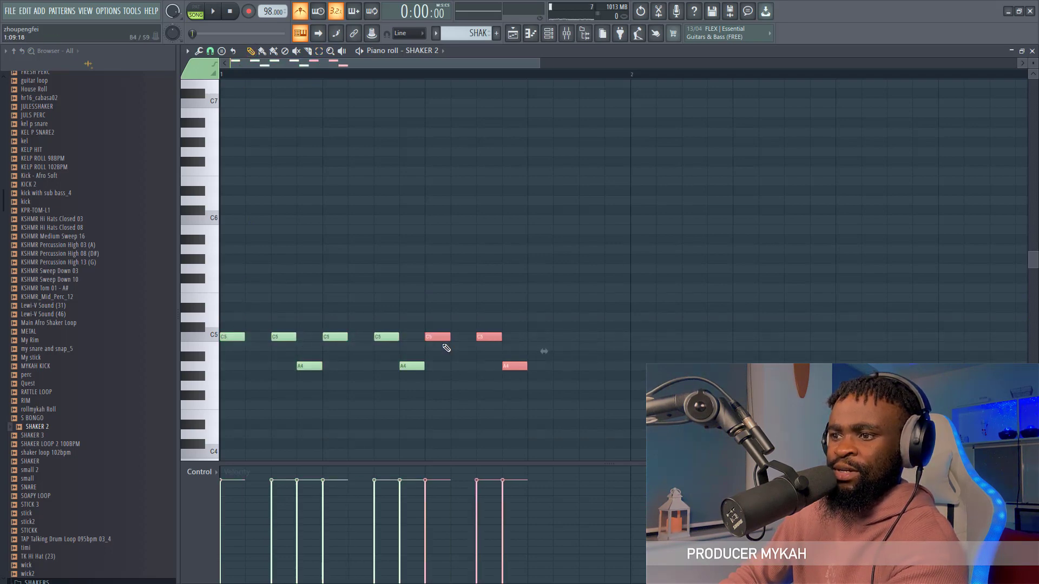
key("ctrl+b")
key("space")
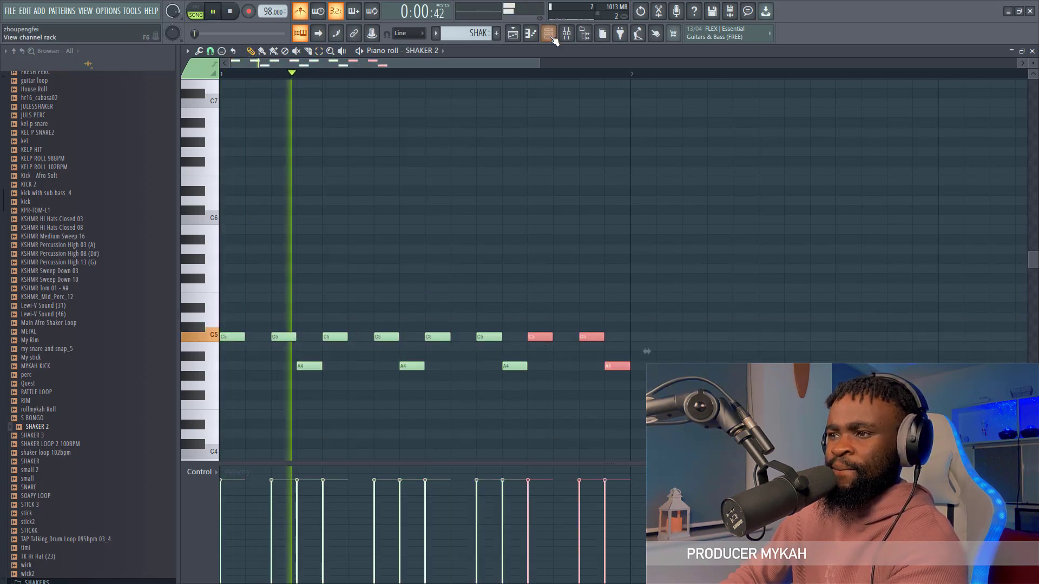
key("space")
Step: Lower the shaker notes' velocities with a gently rising curve across the bar, ending at about 71%
left_click(327, 454)
left_click(237, 511)
left_click_drag(237, 511, 584, 501)
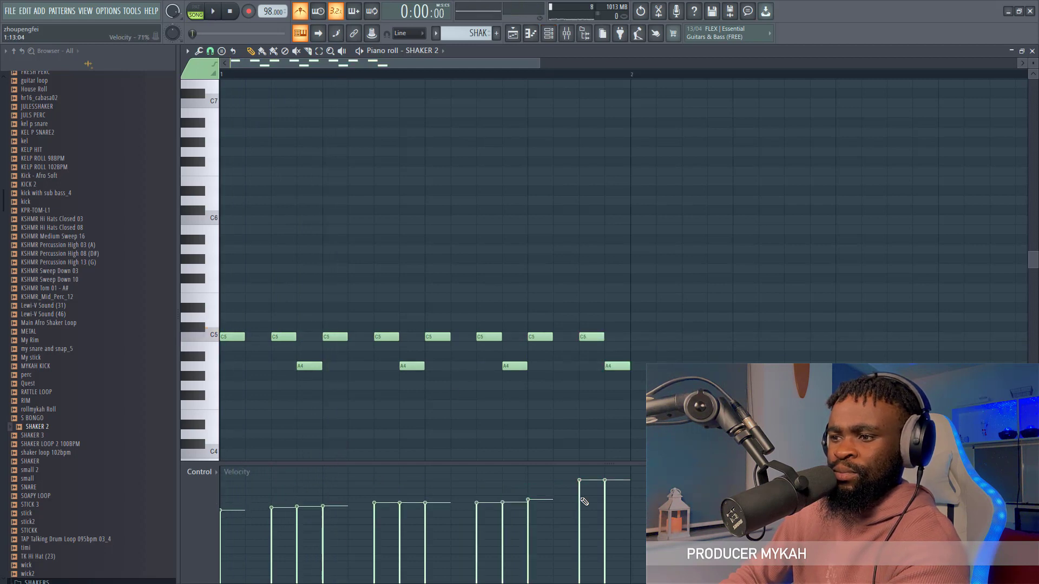
Step: Reduce the A4 velocities, with about 44% on step 8 and 51% on step 16, and soften the C5 notes on steps 11, 13 and 15
left_click(297, 533)
key("space")
left_click(399, 536)
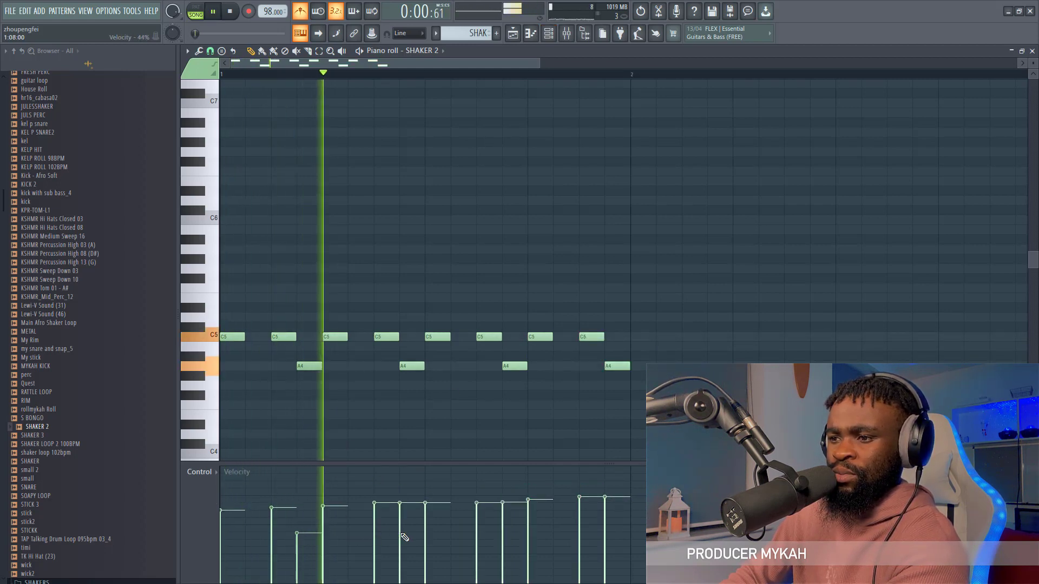
left_click(476, 512)
left_click(502, 530)
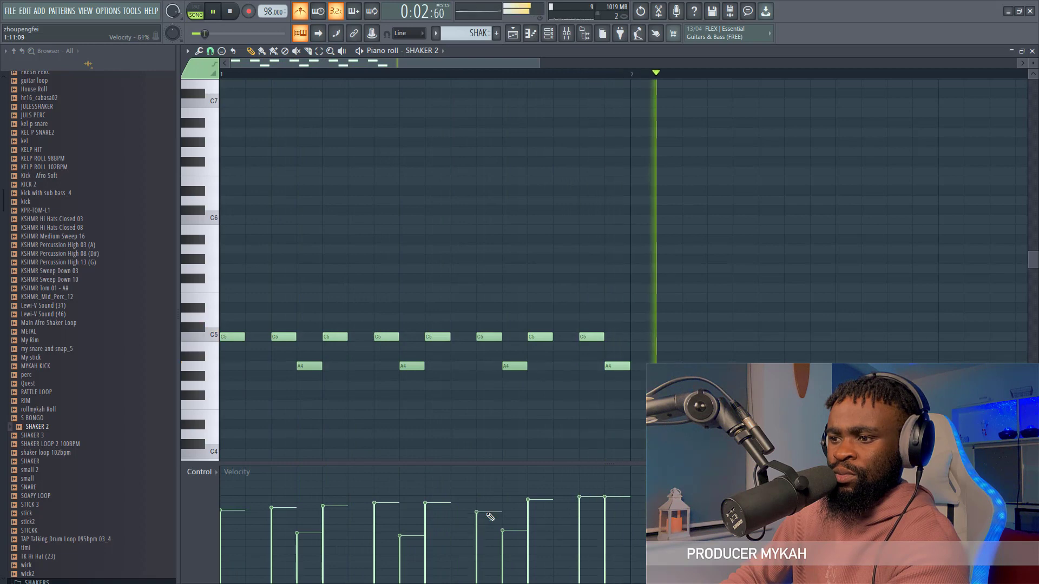
left_click(528, 514)
left_click(579, 526)
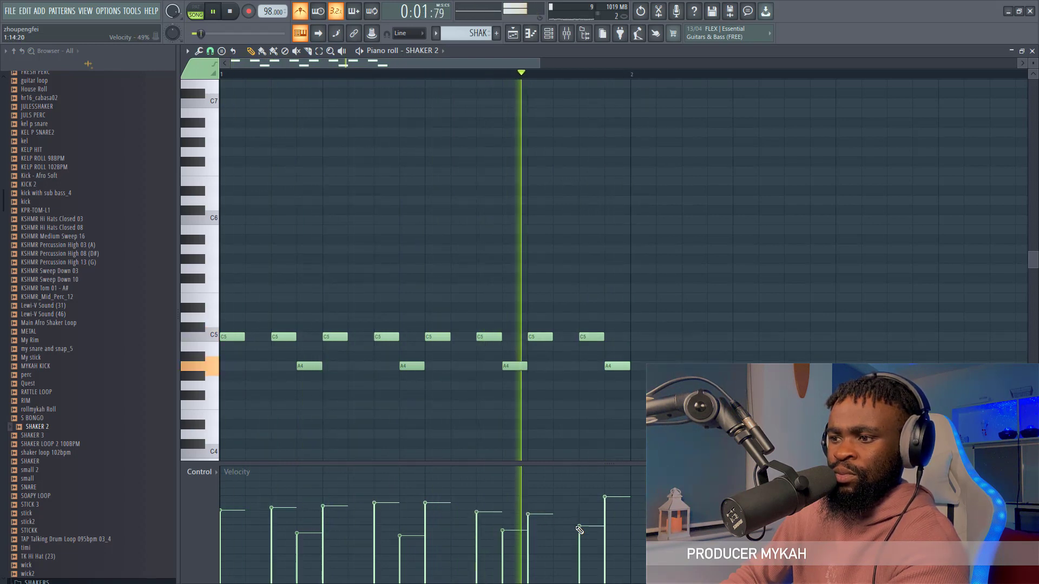
left_click(601, 524)
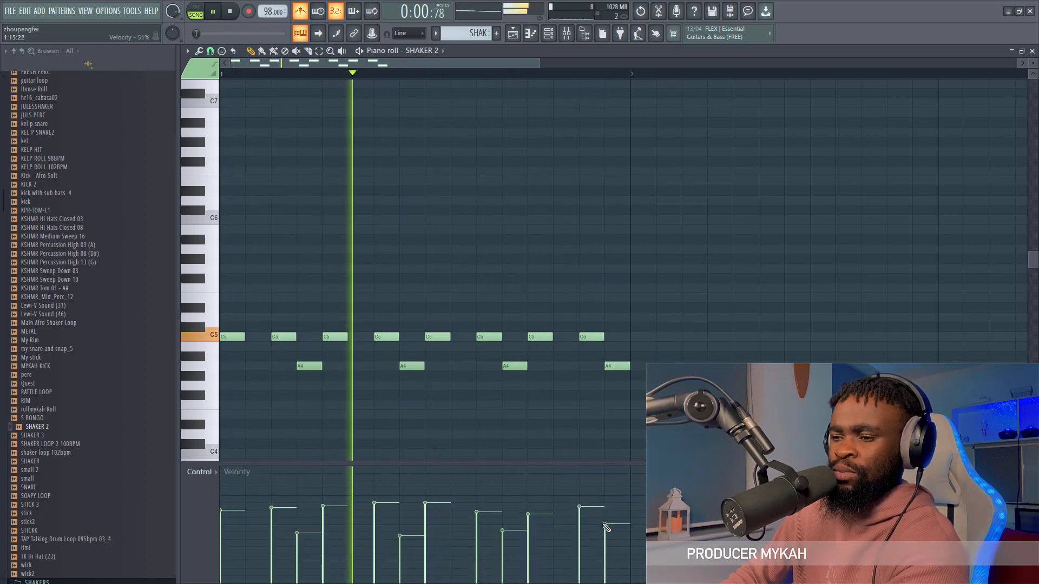
key("space")
Step: Turn off the metronome and increase the SHAKER 2 sample's fade-out during playback
key("F6")
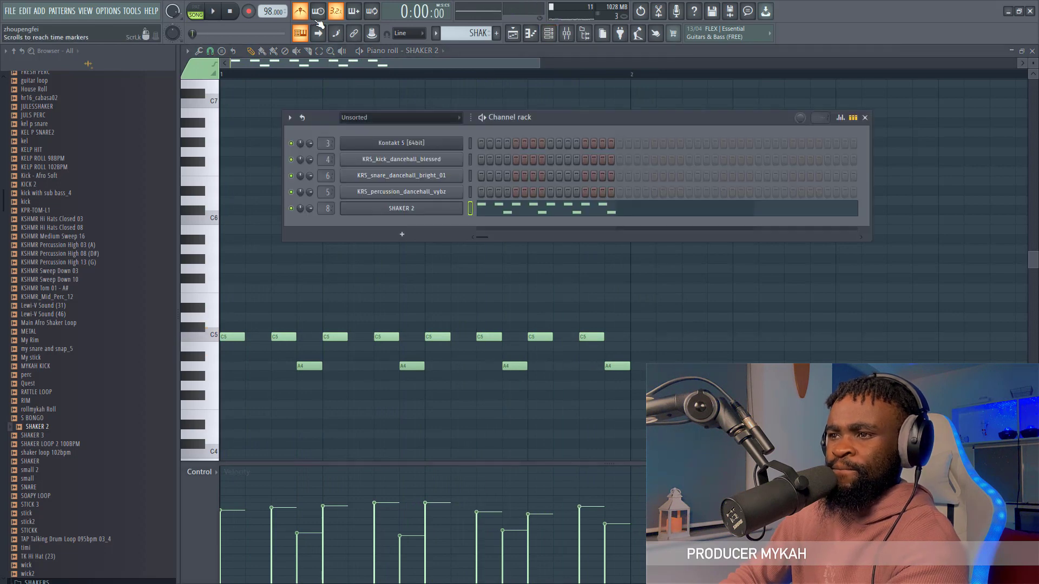
key("space")
left_click(417, 208)
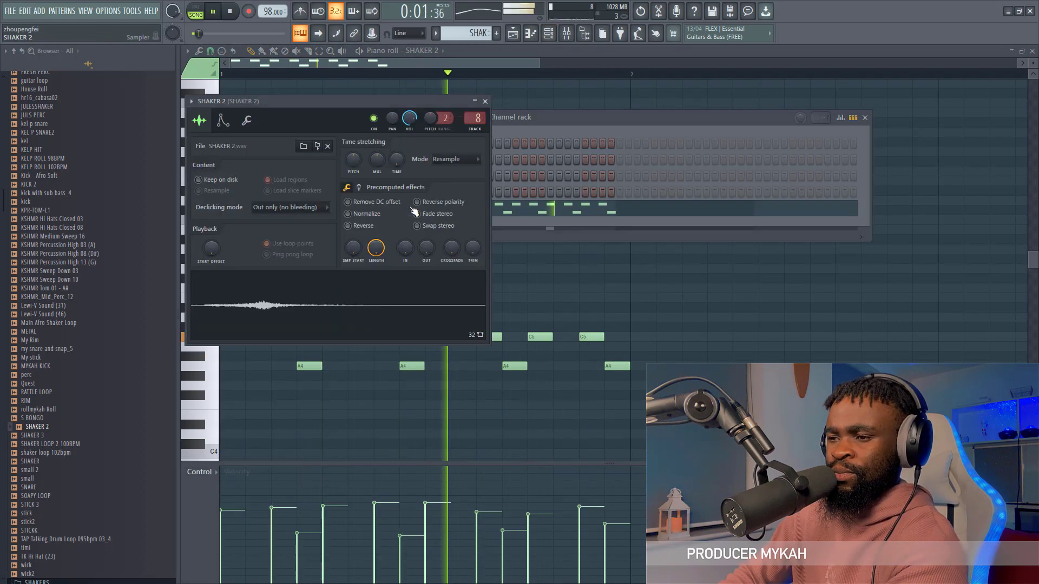
left_click_drag(421, 256, 423, 242)
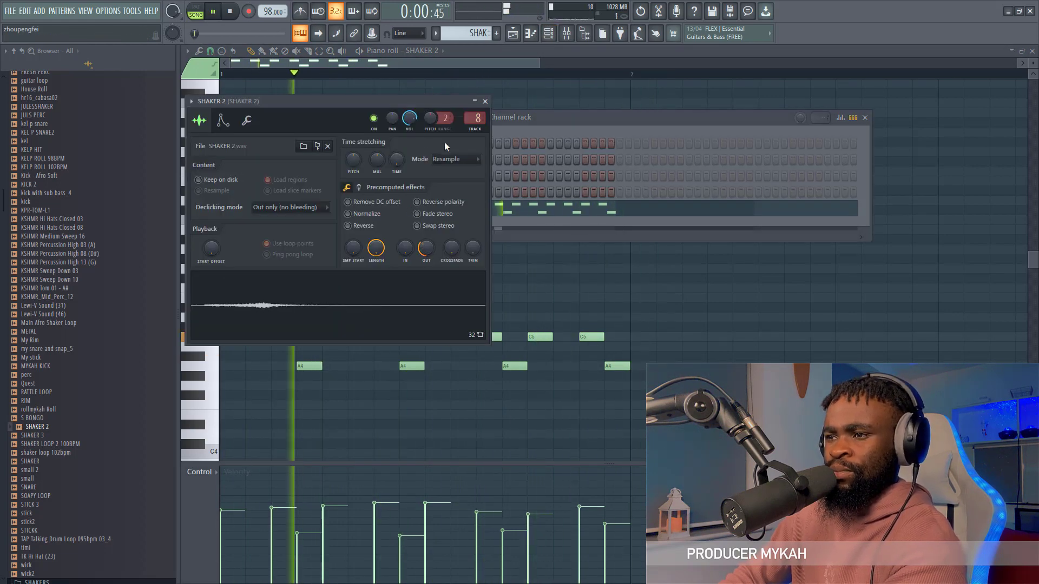
Step: Repeat the SHAK clip along Track 4 through bar 8
key("F5")
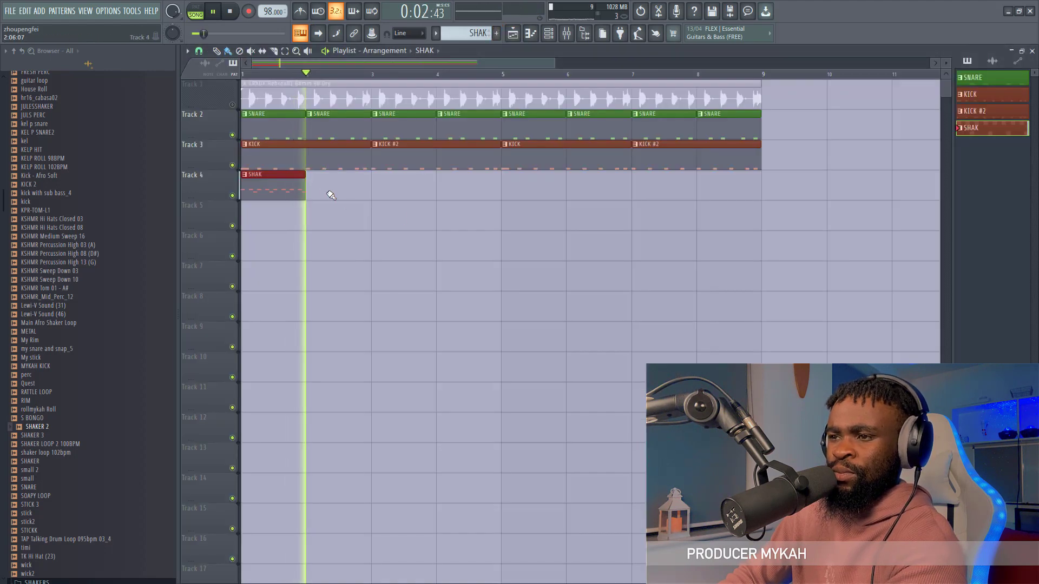
left_click_drag(331, 187, 704, 184)
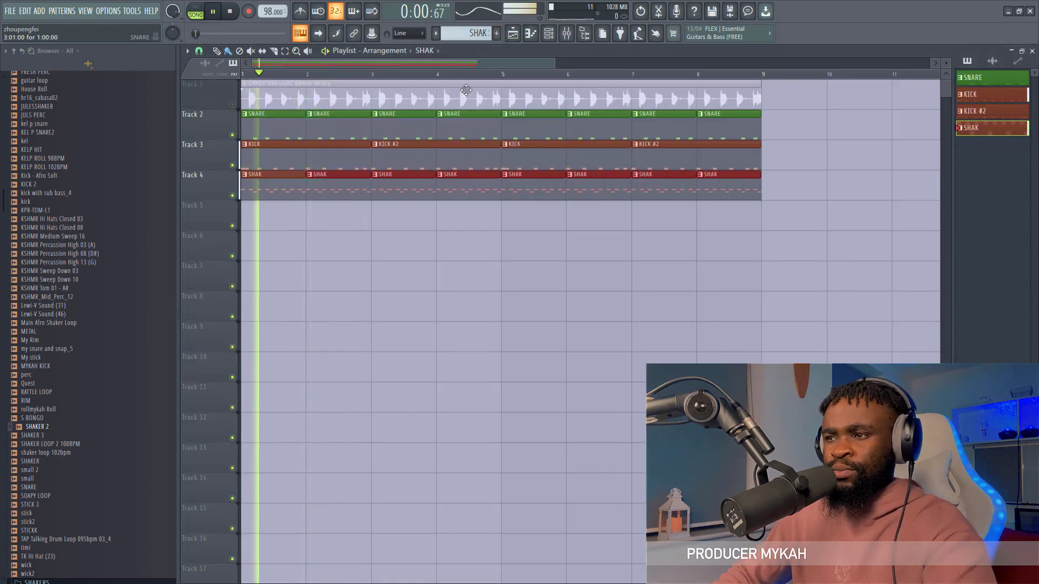
Step: Look through the sample folders down to the KRS_labeled_edited_processed loops for a dancehall drum loop
left_click(548, 34)
scroll(62, 242, "up", 15)
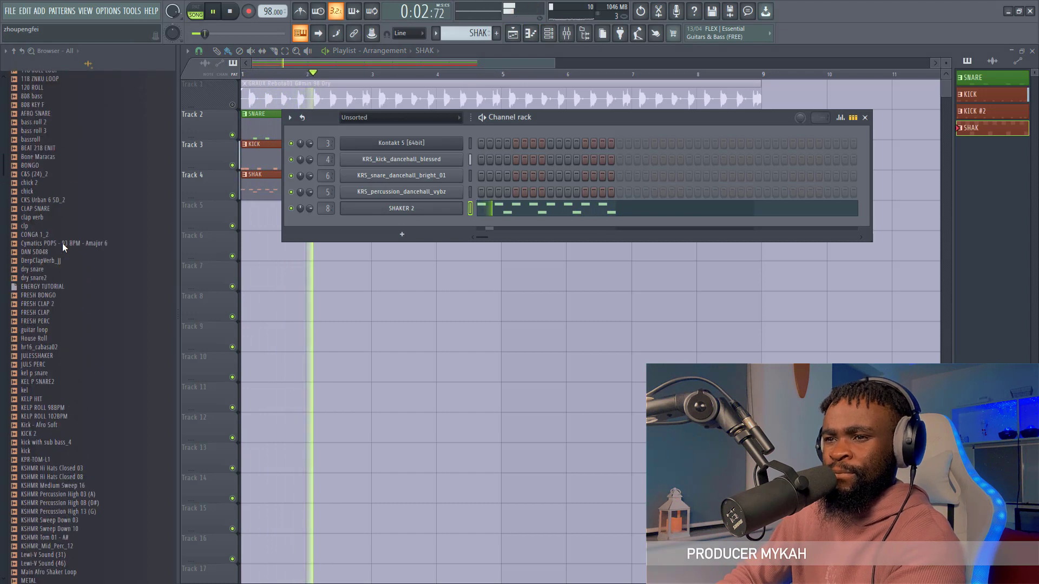
scroll(63, 242, "up", 10)
key("space")
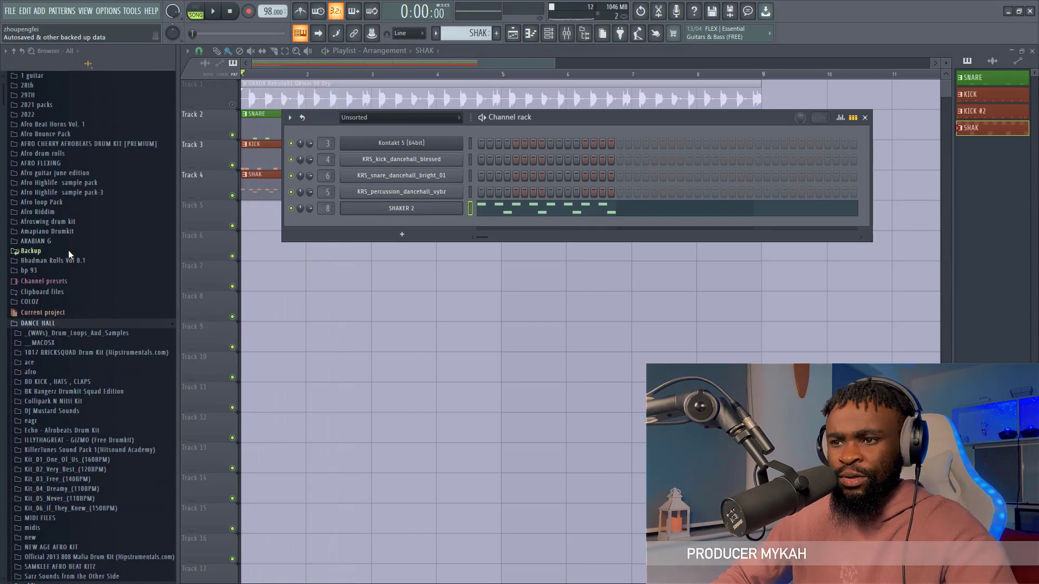
scroll(69, 271, "down", 5)
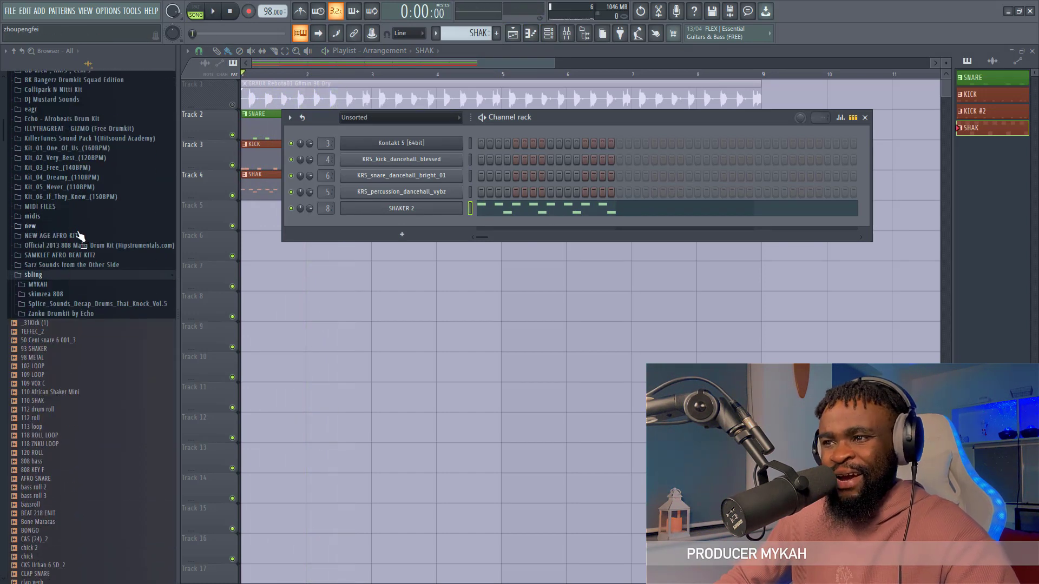
scroll(79, 233, "up", 2)
scroll(81, 238, "down", 7)
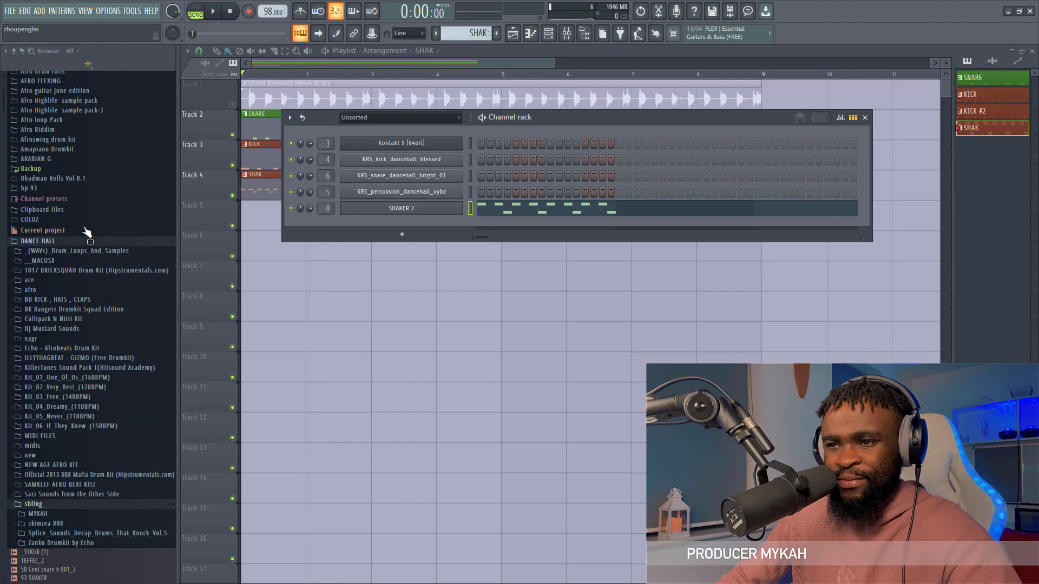
scroll(82, 238, "down", 15)
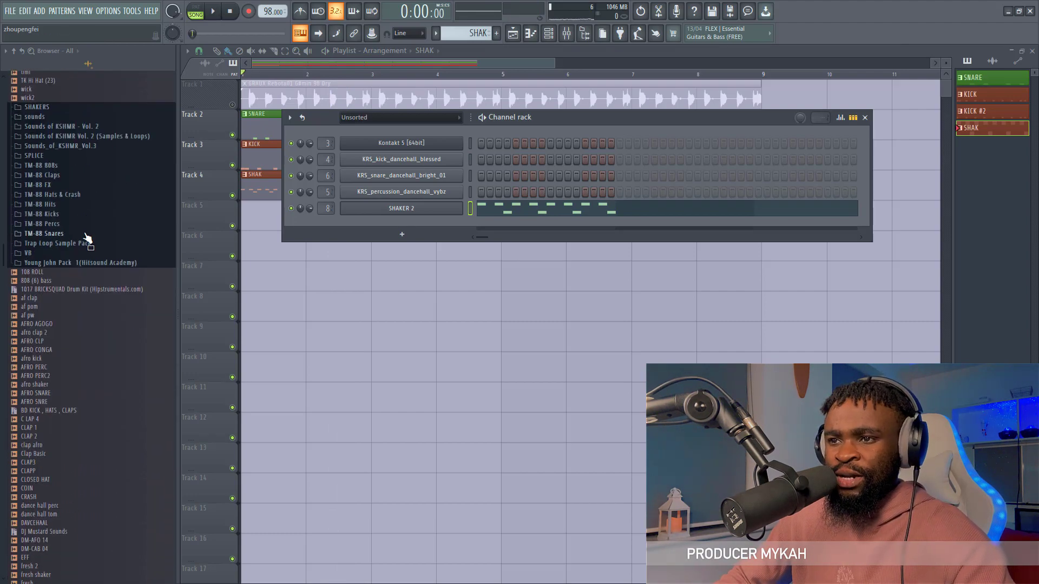
scroll(92, 249, "down", 20)
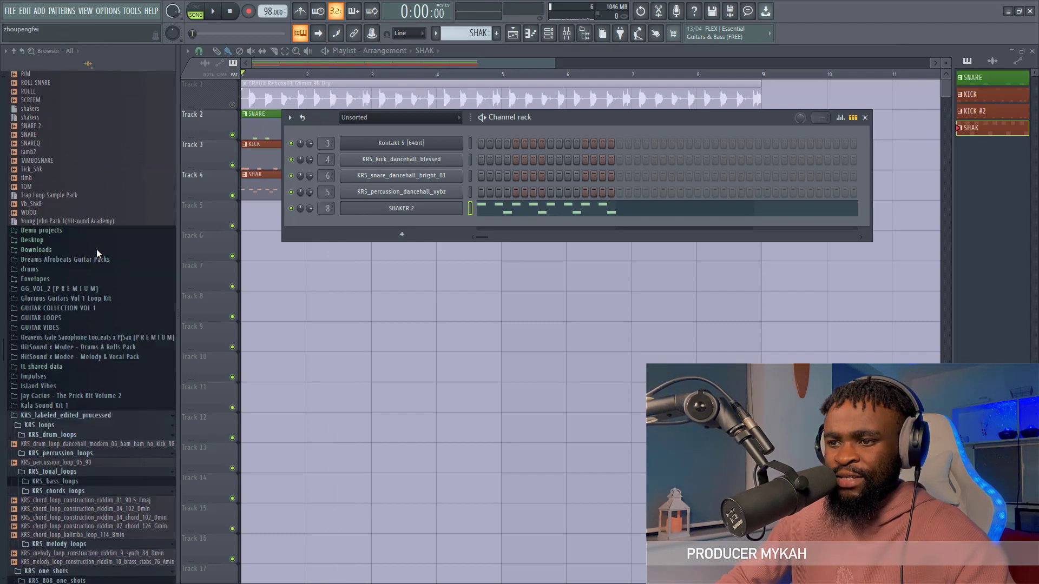
scroll(98, 253, "down", 8)
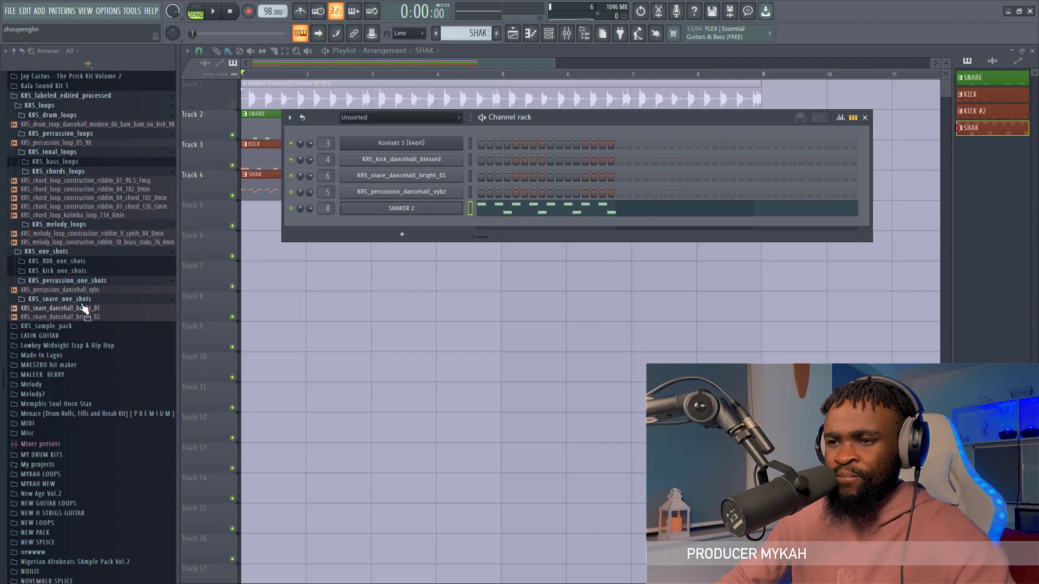
Step: Preview the KRS_drum_loop_dancehall_modern_06_bam_bam_no_kick_98 loop and place it at the start of Track 5
left_click(80, 123)
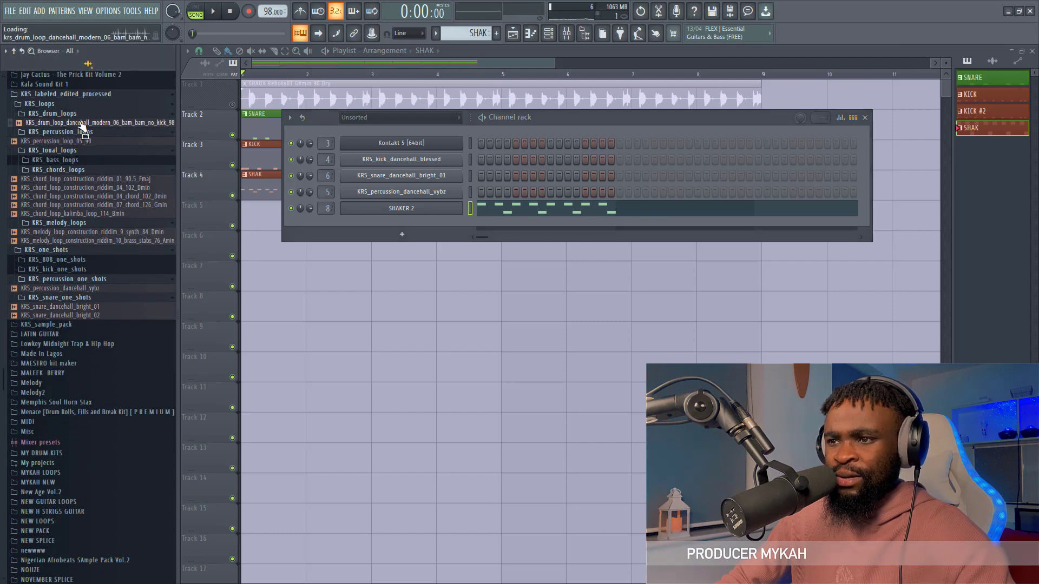
key("space")
left_click_drag(81, 124, 247, 215)
Step: Set the drum loop's time stretching to Stretch mode and fit its length to exactly one bar
double_click(259, 214)
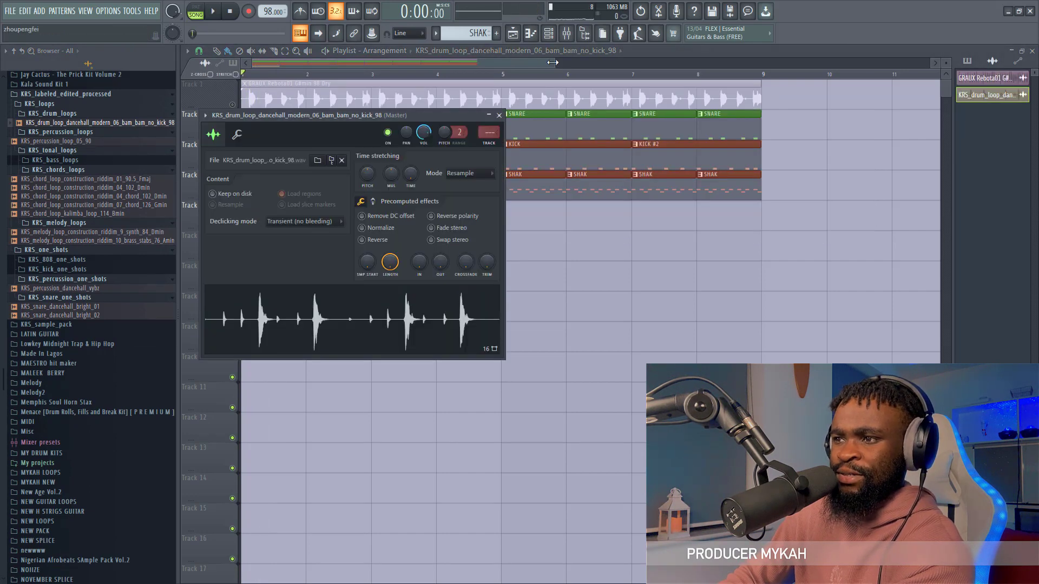
left_click_drag(552, 62, 305, 68)
double_click(450, 220)
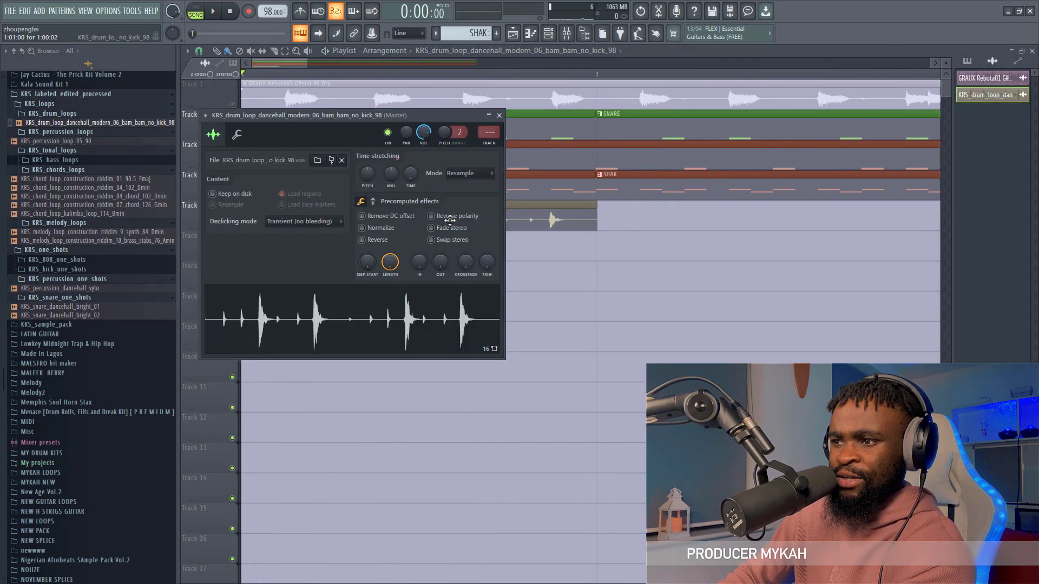
left_click(446, 174)
left_click(460, 203)
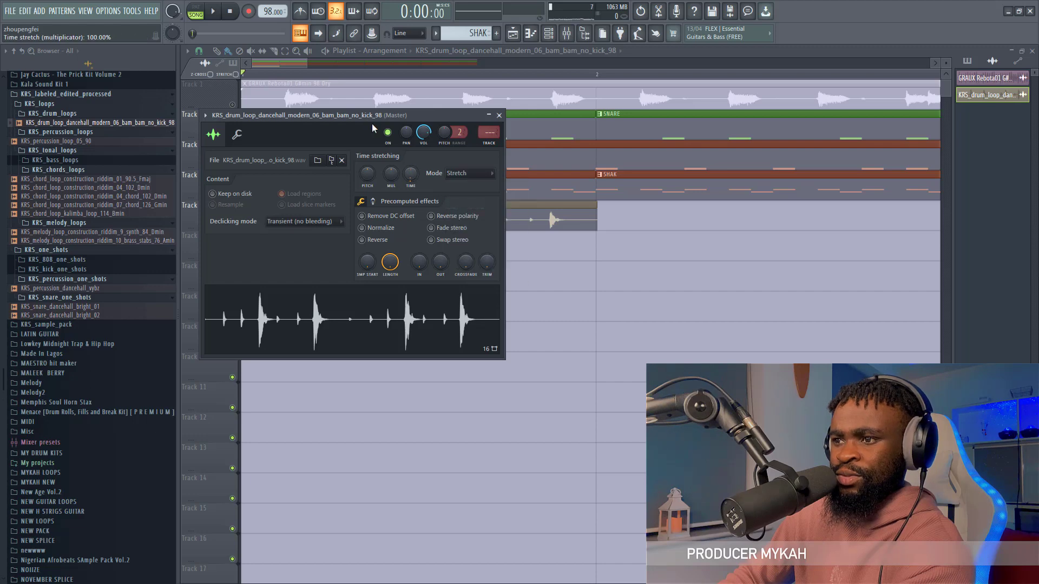
left_click_drag(371, 115, 580, 300)
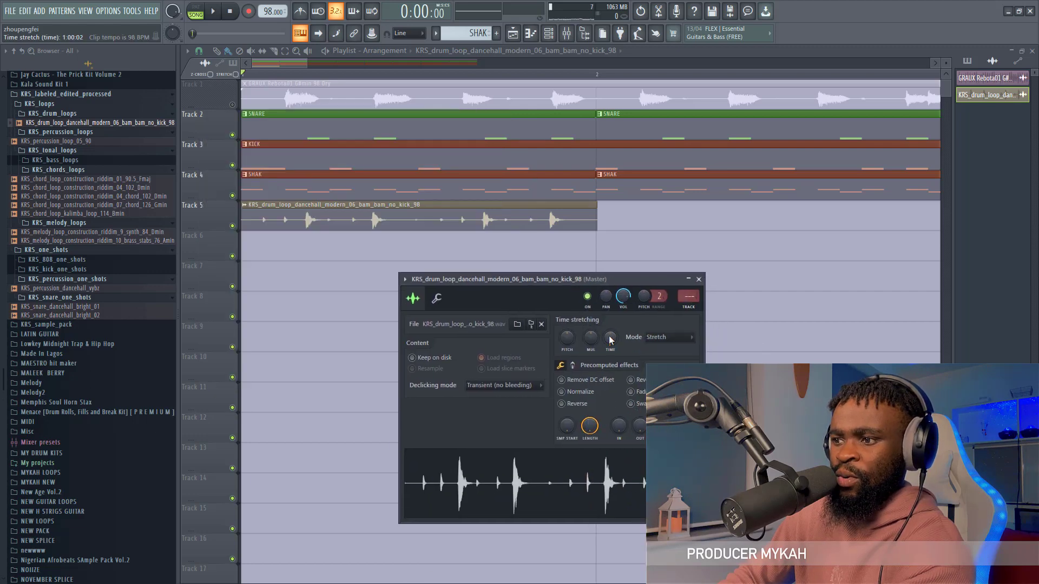
right_click(610, 339)
left_click(632, 399)
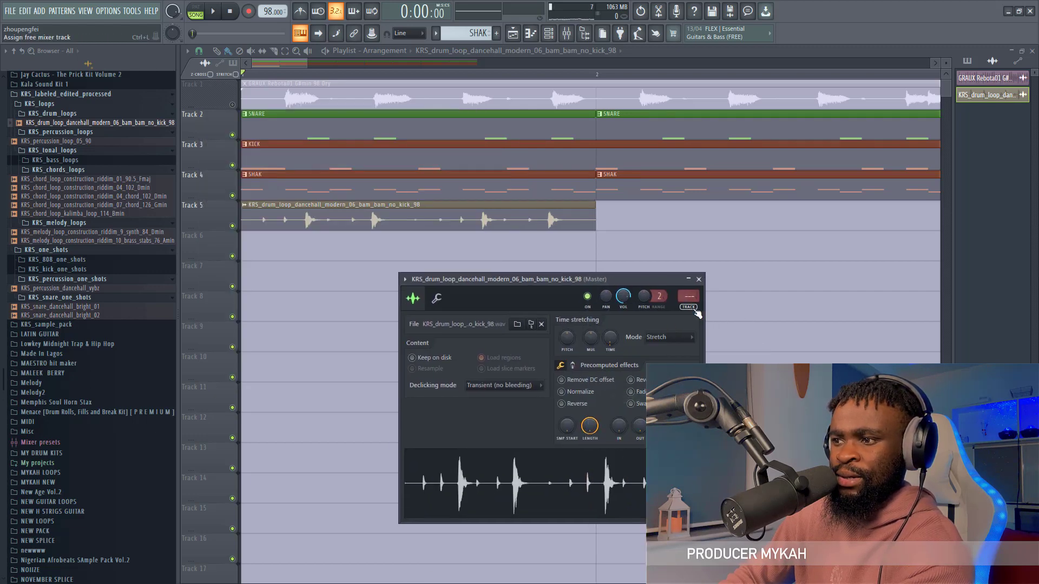
Step: Route the drum loop to free mixer track 9, lower its level, and return to the playlist
left_click(692, 308)
key("space")
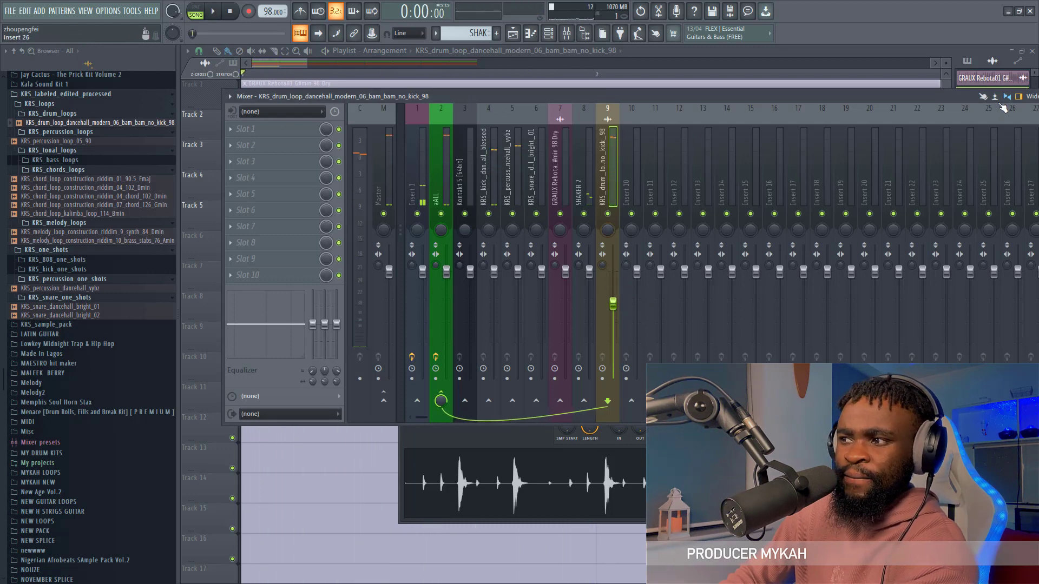
double_click(926, 96)
left_click(512, 33)
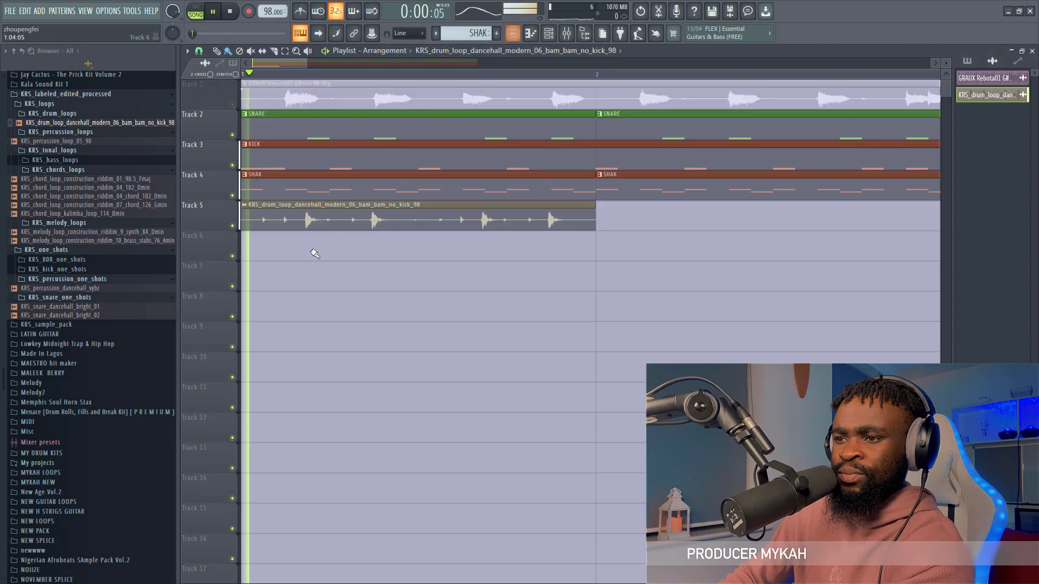
Step: Solo the drum loop on Track 5, and bring back the kick and snare tracks to hear them together
left_click(232, 226, "ctrl")
key("space")
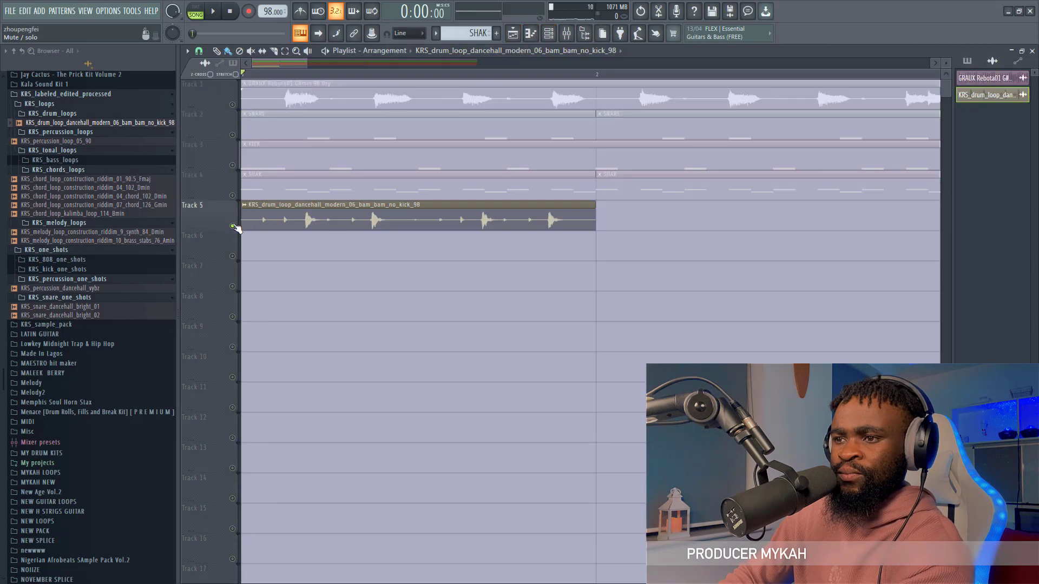
left_click(232, 165)
left_click(233, 134)
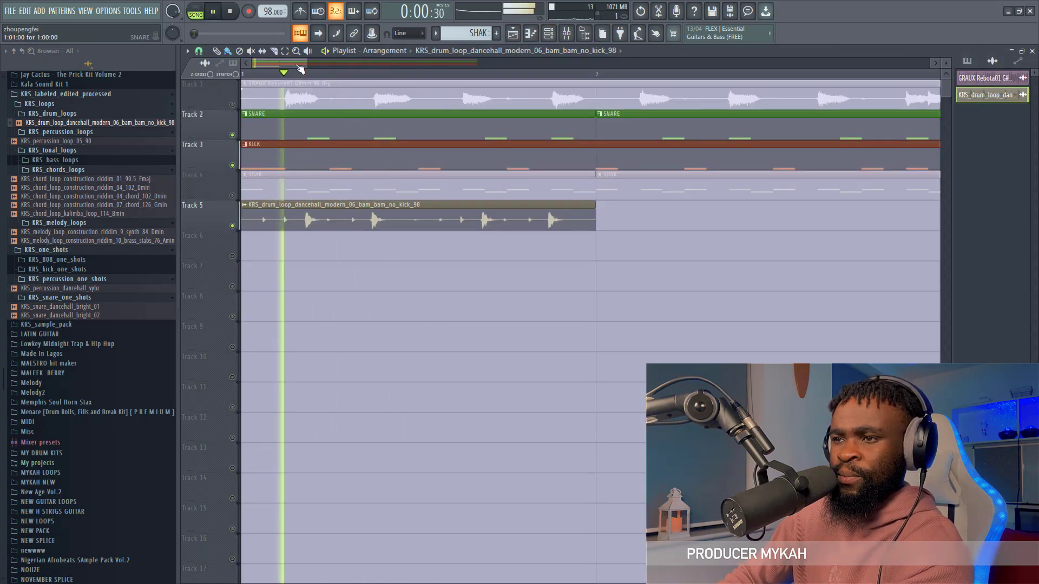
Step: Examine and play the drum loop's hits against the snare and kick notes to check their alignment
scroll(282, 81, "up", 3)
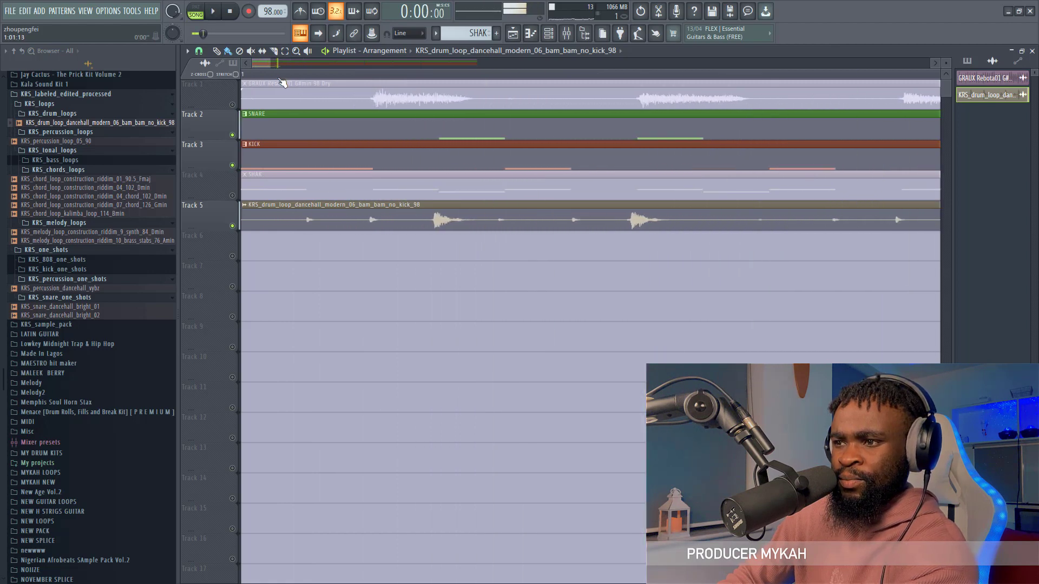
key("space")
scroll(417, 77, "up", 3)
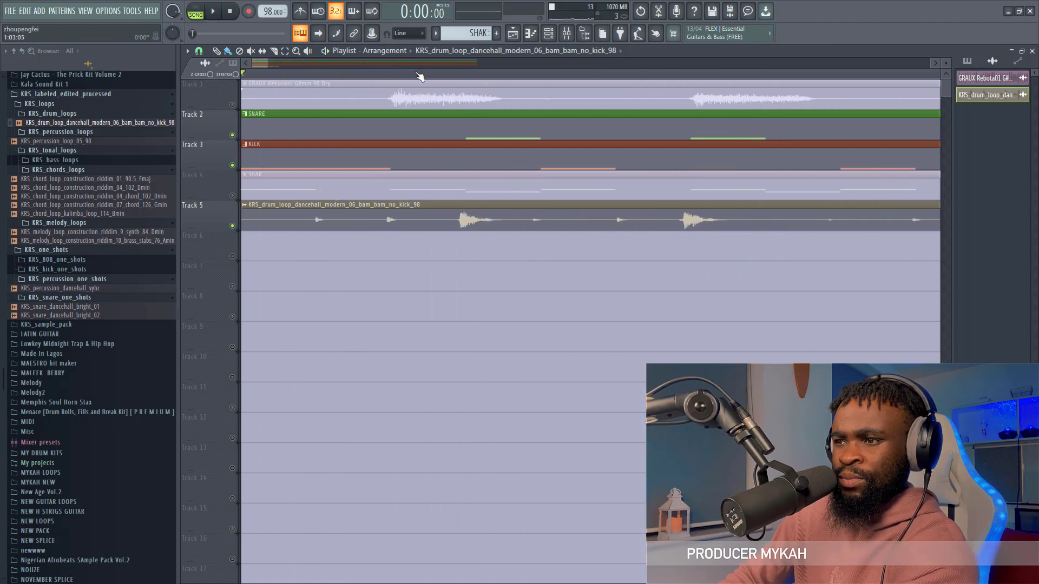
left_click(548, 224)
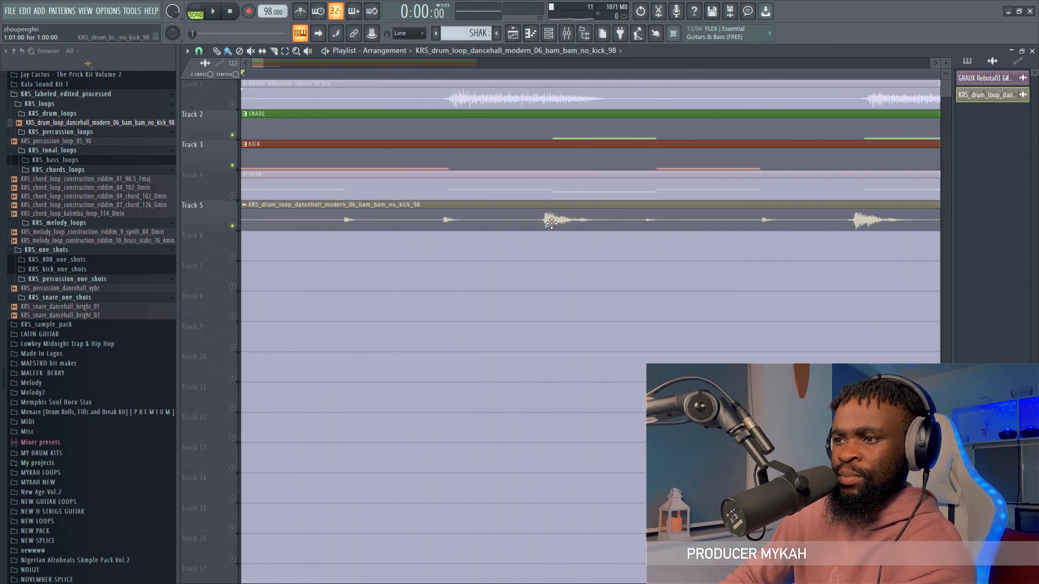
key("space")
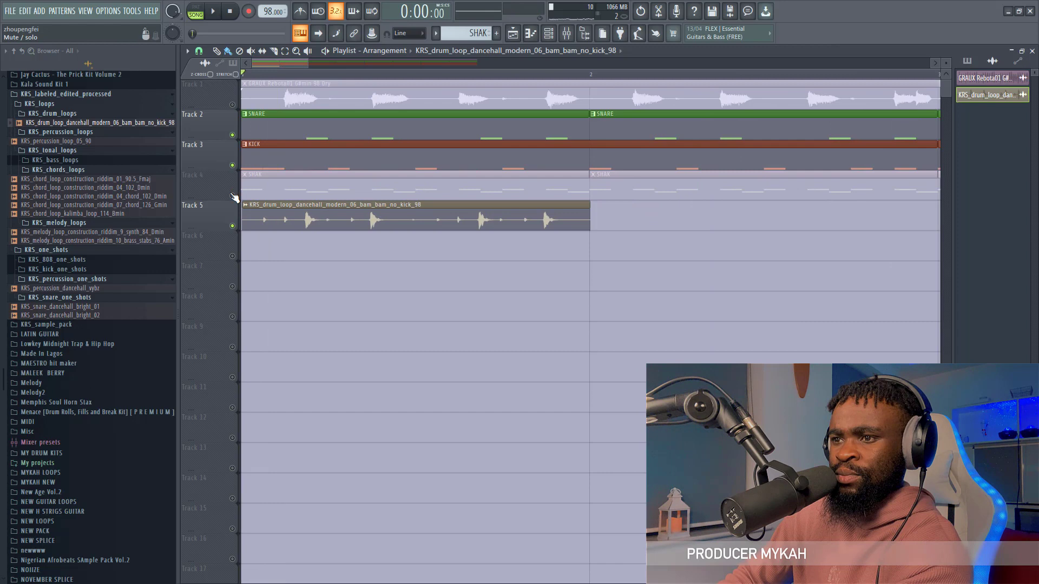
Step: Unmute the shaker on Track 4 and play it together with the snare, kick and drum loop
left_click(235, 197)
key("space")
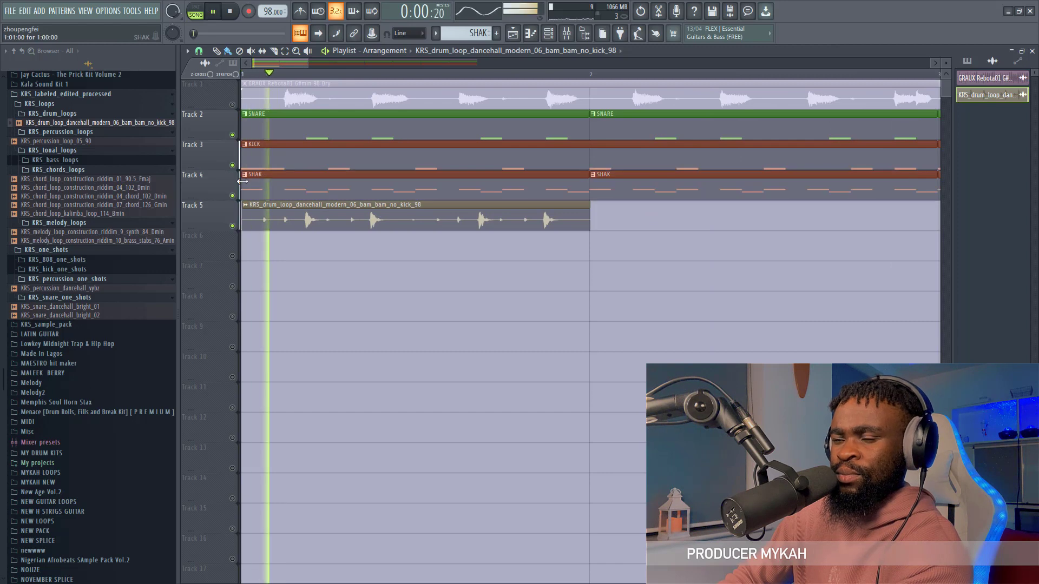
scroll(296, 79, "down", 4)
scroll(296, 79, "down", 1)
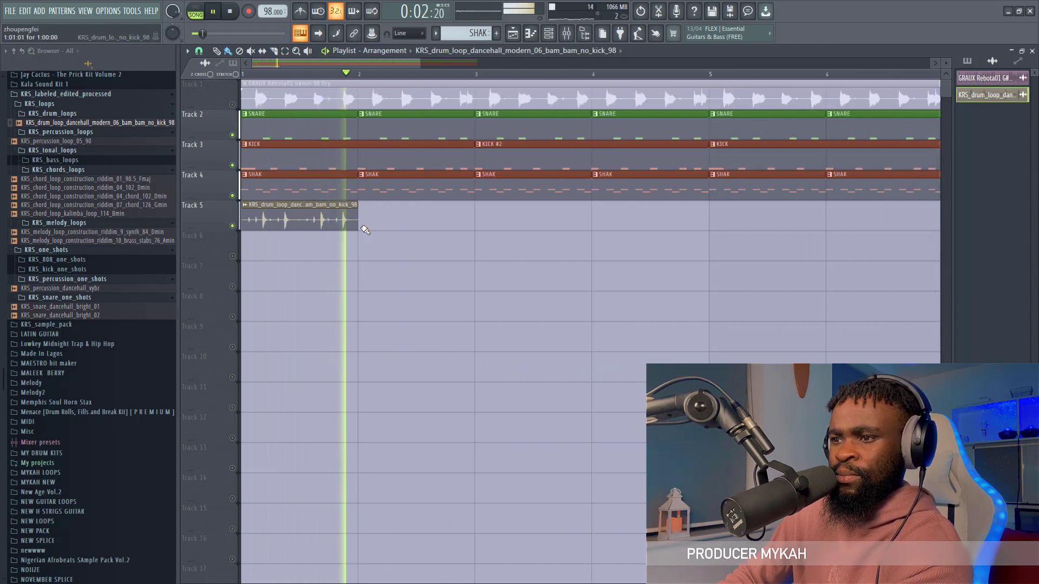
key("space")
Step: Repeat the drum loop clip along Track 5 through bar 8
left_click(389, 224)
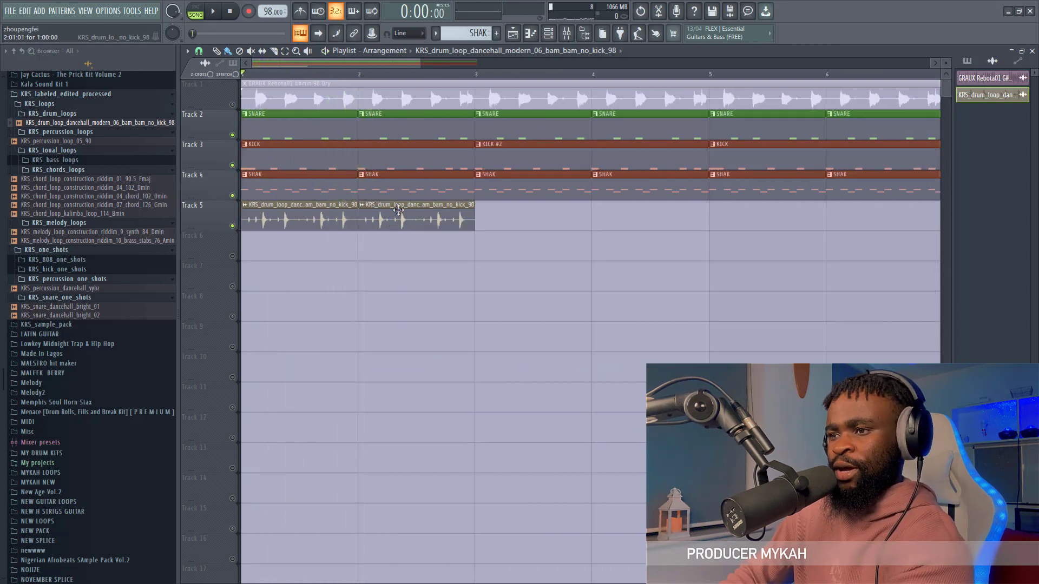
scroll(381, 81, "down", 2)
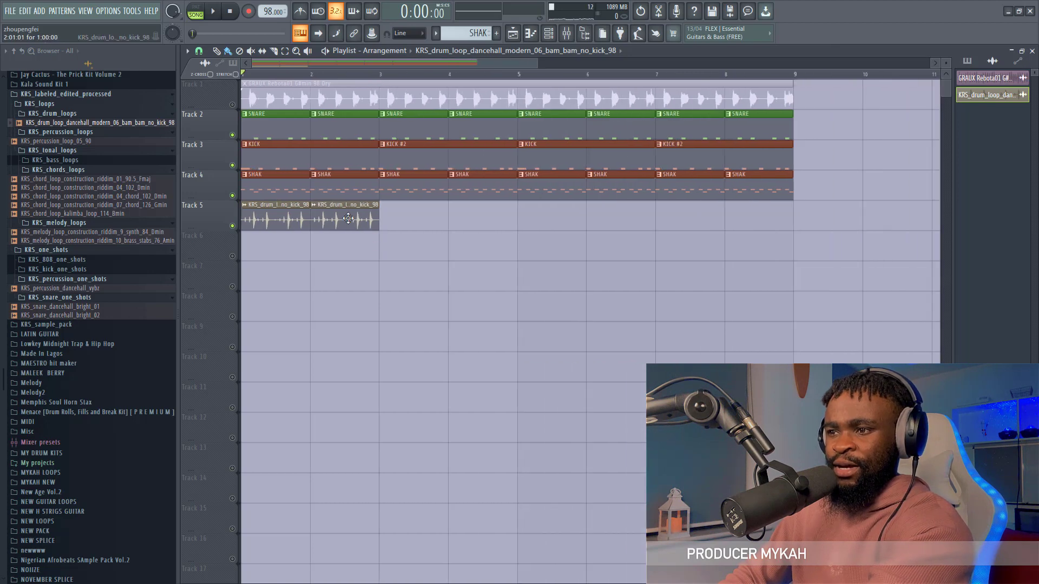
left_click(414, 221)
left_click_drag(499, 222, 475, 219)
left_click_drag(606, 215, 553, 218)
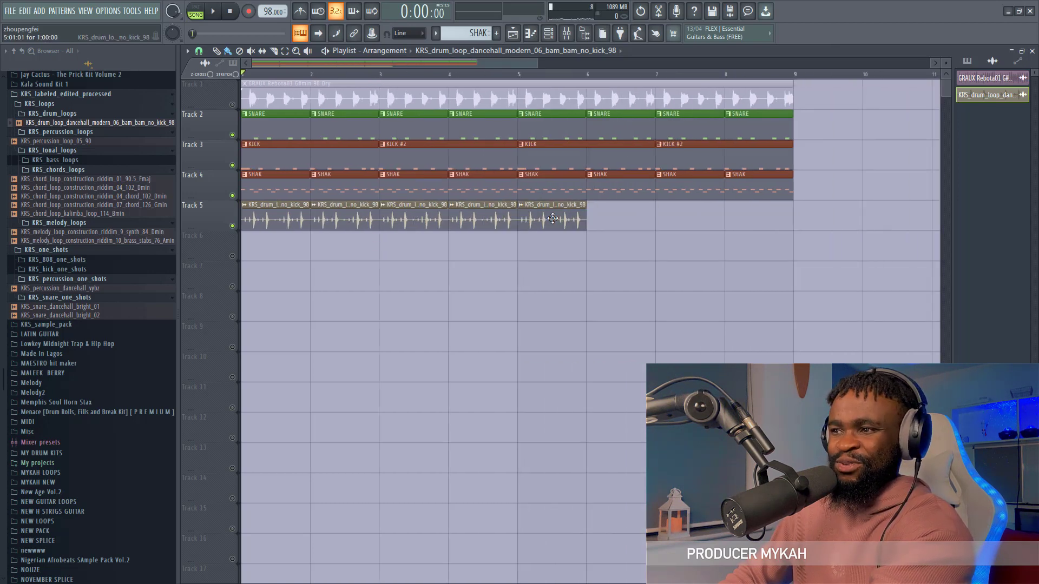
left_click_drag(646, 221, 625, 217)
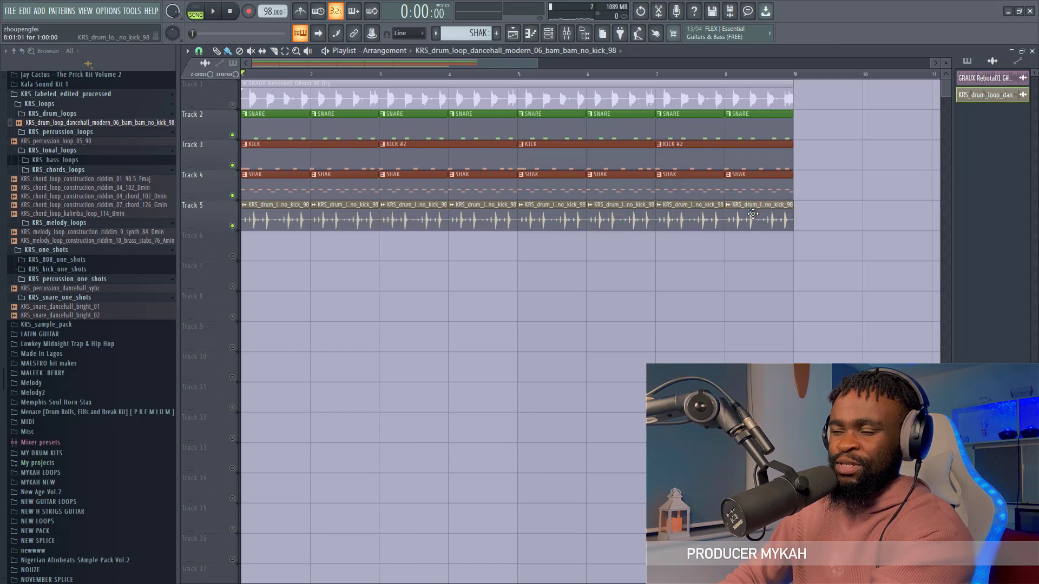
Step: Lower the drum loop's mixer volume to slightly below 47% while listening to the beat
left_click(566, 33)
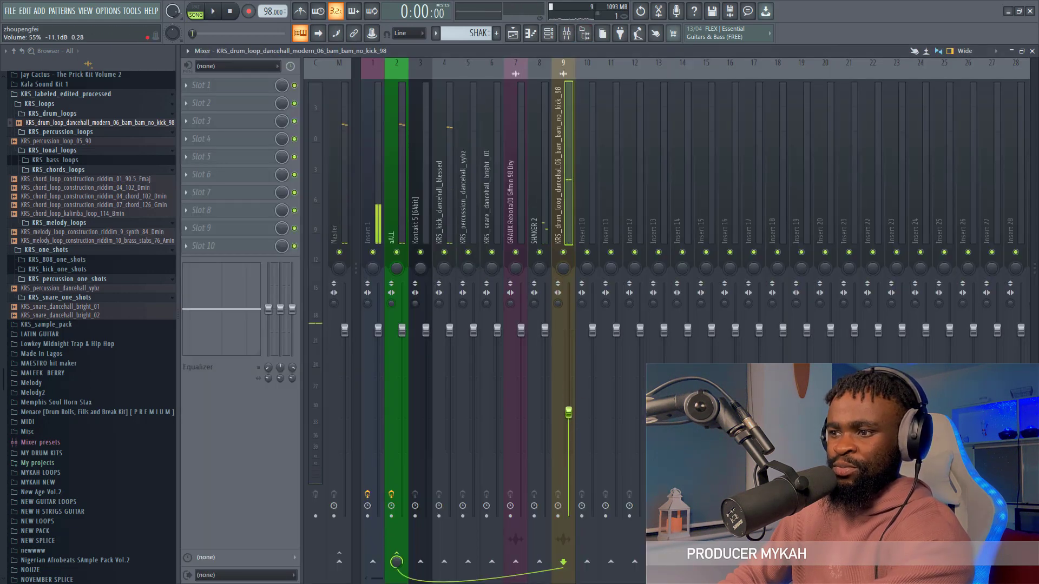
left_click_drag(568, 413, 568, 428)
key("space")
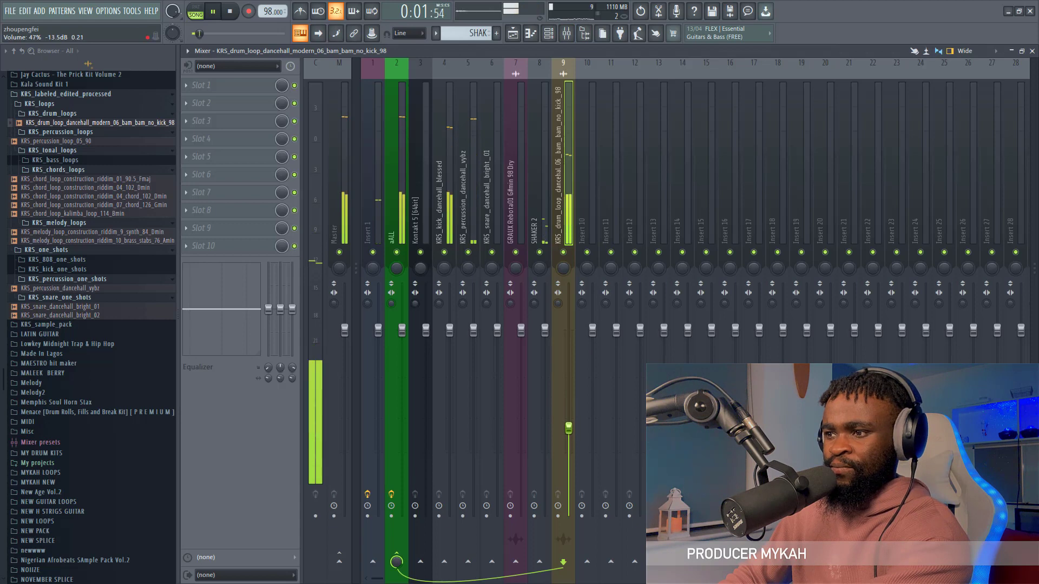
left_click_drag(568, 428, 568, 431)
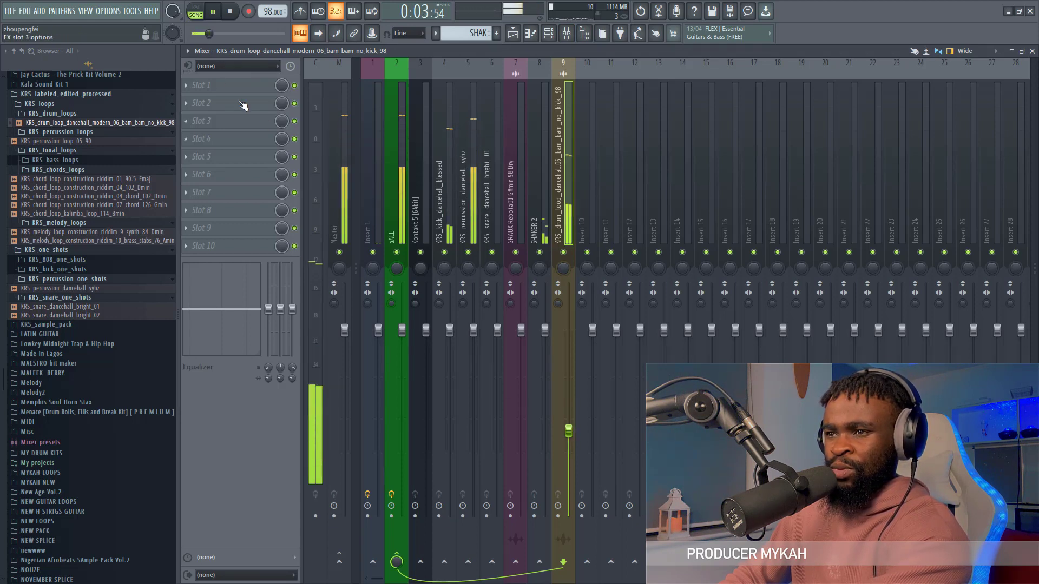
key("space")
Step: Add the Smack Attack transient shaper to the drum loop's first effect slot and reduce Sustain to -52
left_click(219, 85)
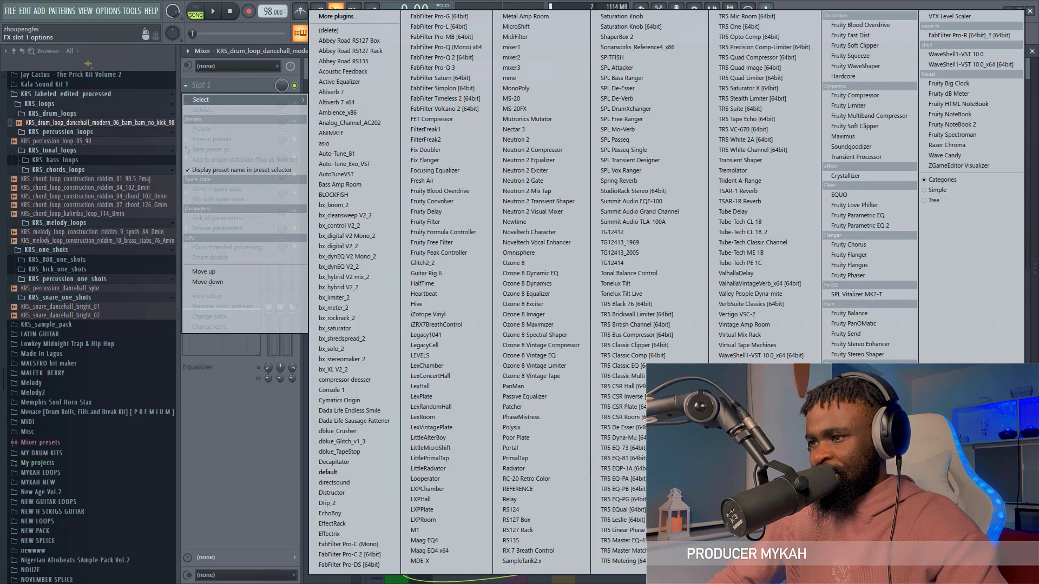
left_click(626, 160)
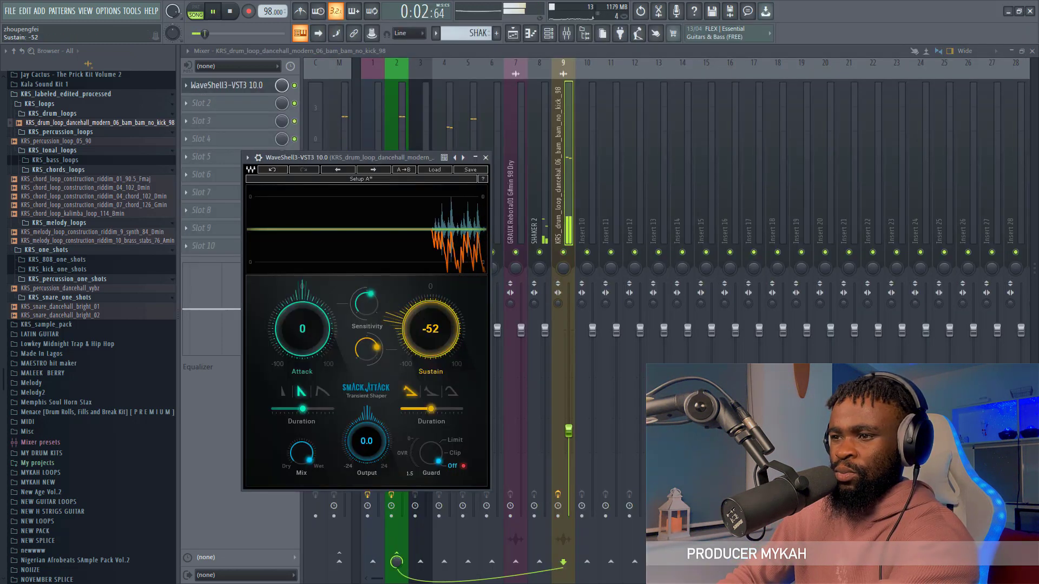
key("space")
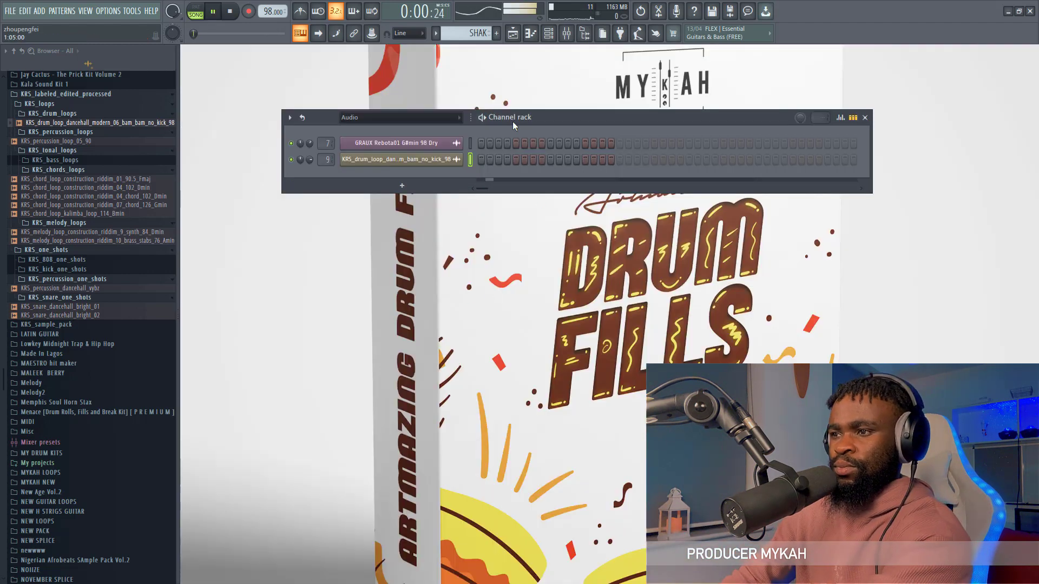
Step: Return to the playlist, unmute the guitar loop on Track 1, and play the full arrangement from the start
left_click(514, 34)
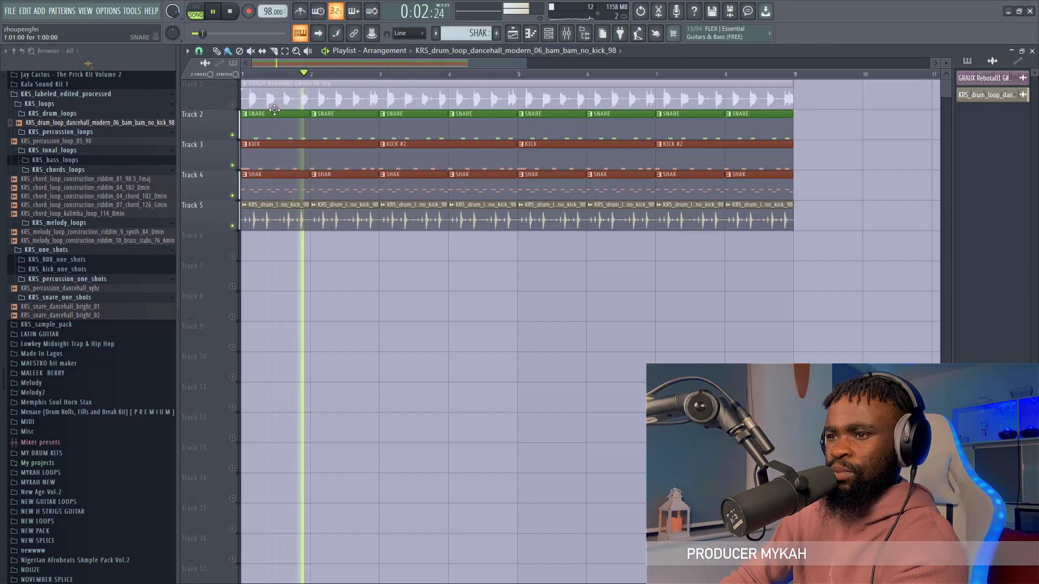
key("space")
left_click(232, 105)
key("space")
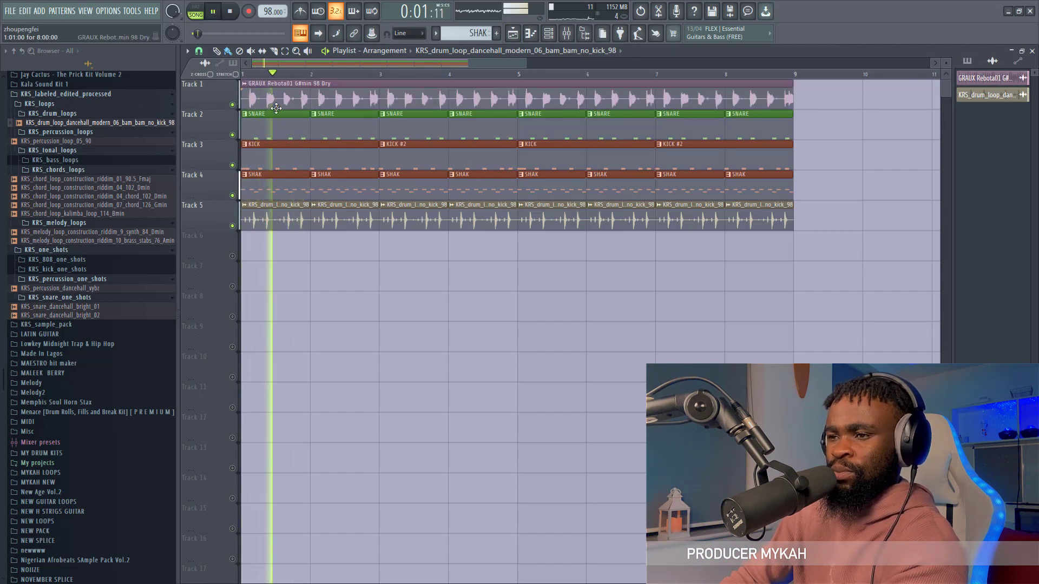
Step: Listen through the layered arrangement with the guitar loop, then stop playback
scroll(360, 81, "down", 3)
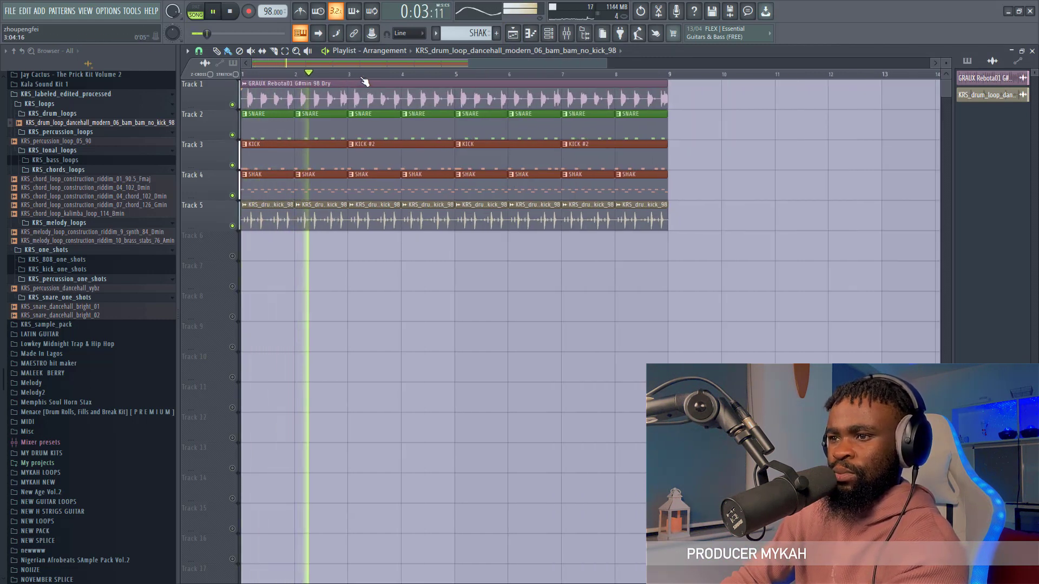
scroll(362, 78, "down", 1)
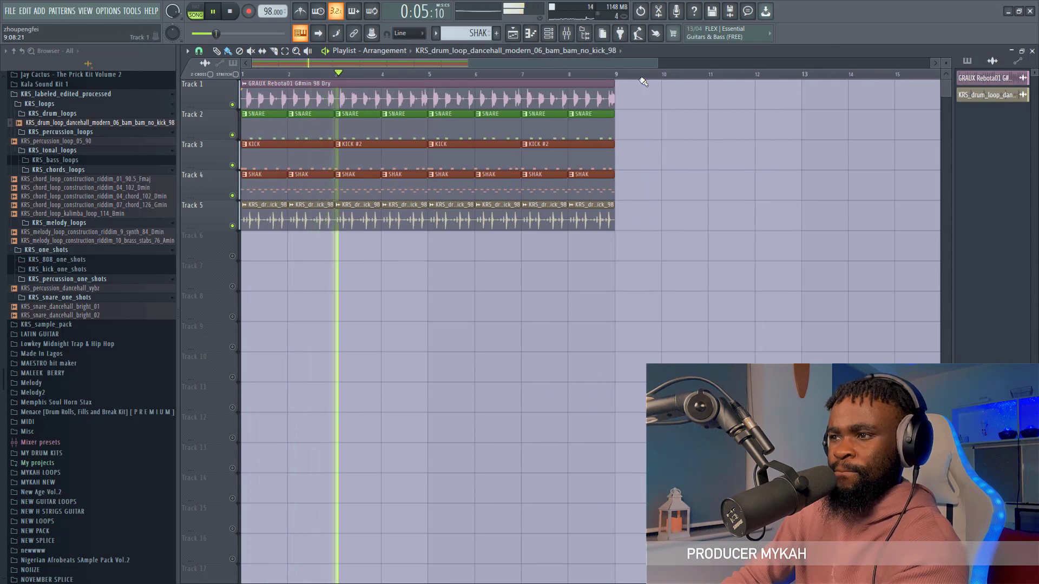
left_click_drag(657, 63, 471, 80)
key("space")
Step: Browse the sample library to the GRAUX Rebota G#min 98 stems and preview the guitar stems
scroll(99, 285, "up", 10)
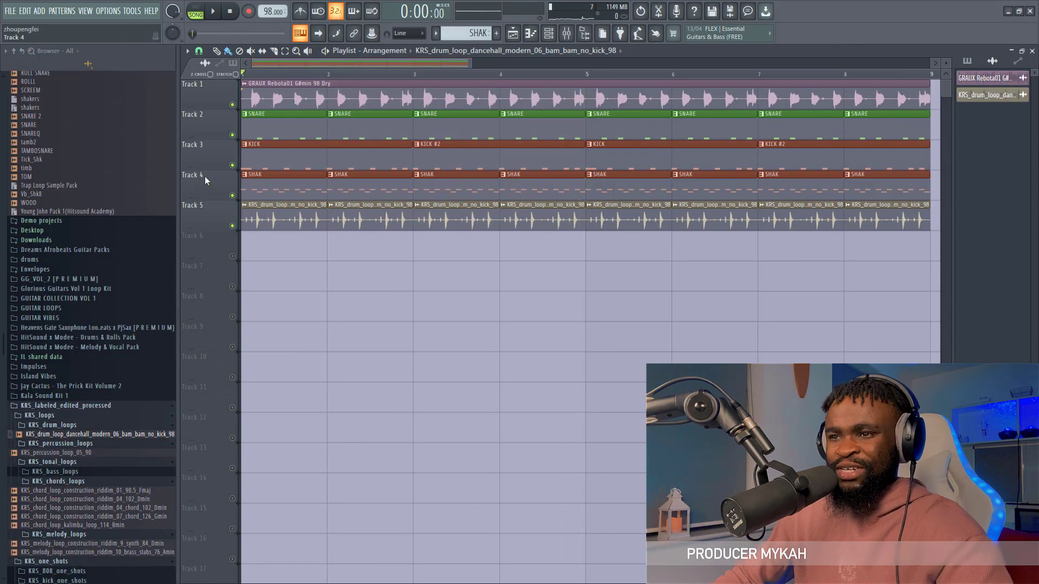
scroll(69, 319, "up", 15)
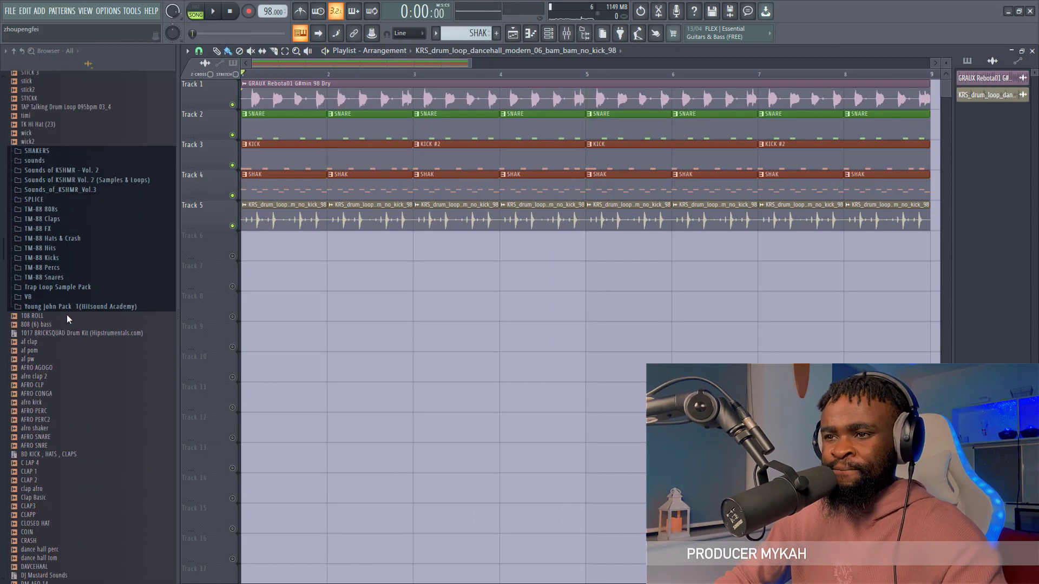
scroll(67, 319, "up", 15)
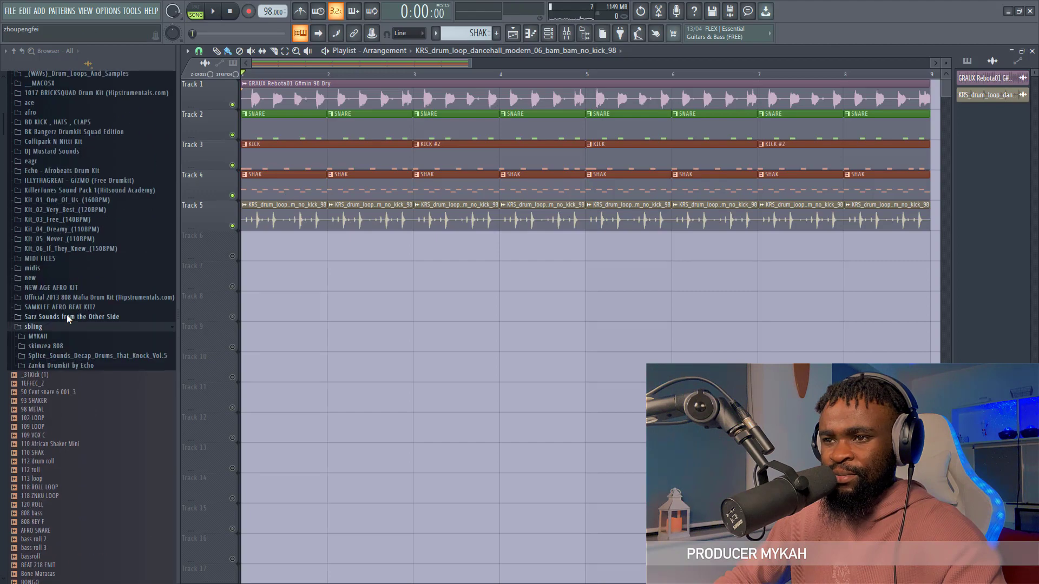
scroll(66, 317, "down", 15)
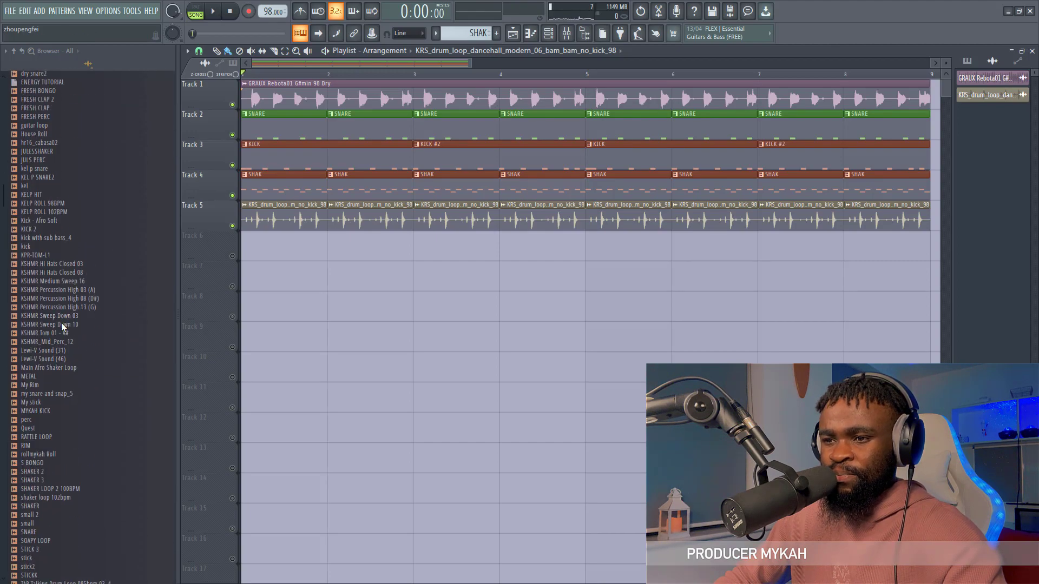
scroll(63, 325, "down", 15)
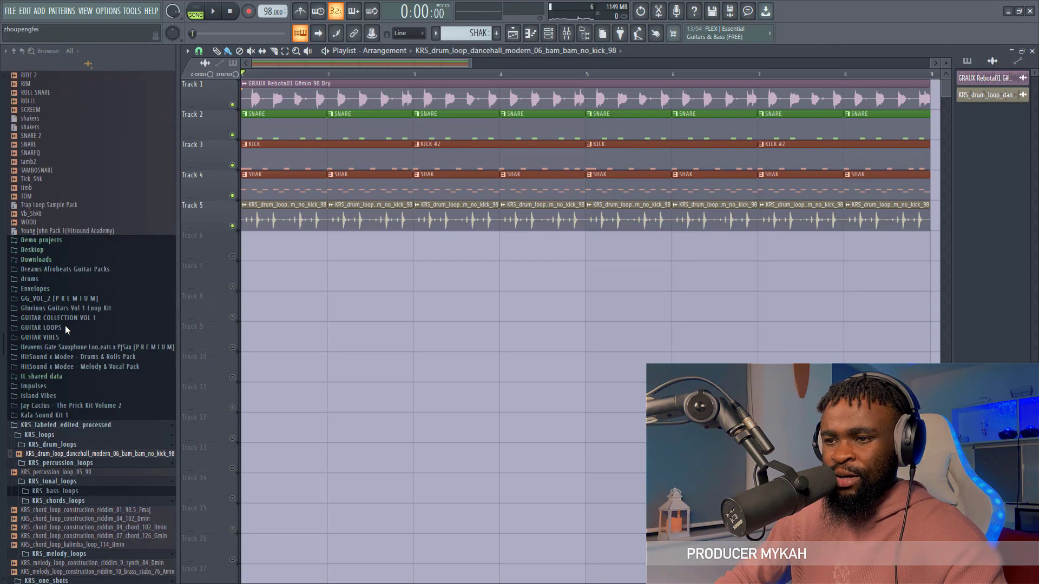
scroll(93, 320, "down", 15)
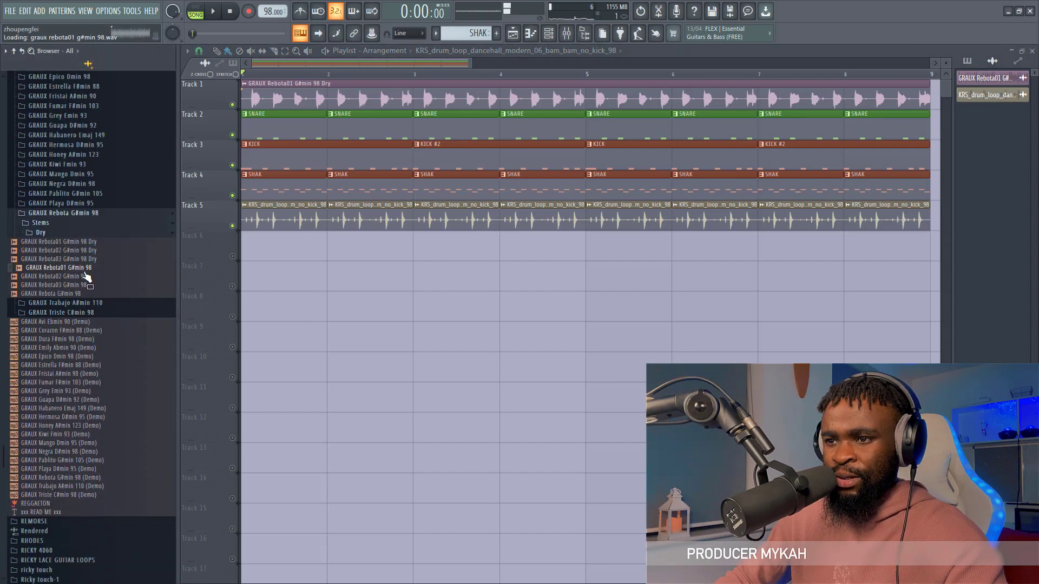
left_click_drag(83, 259, 105, 288)
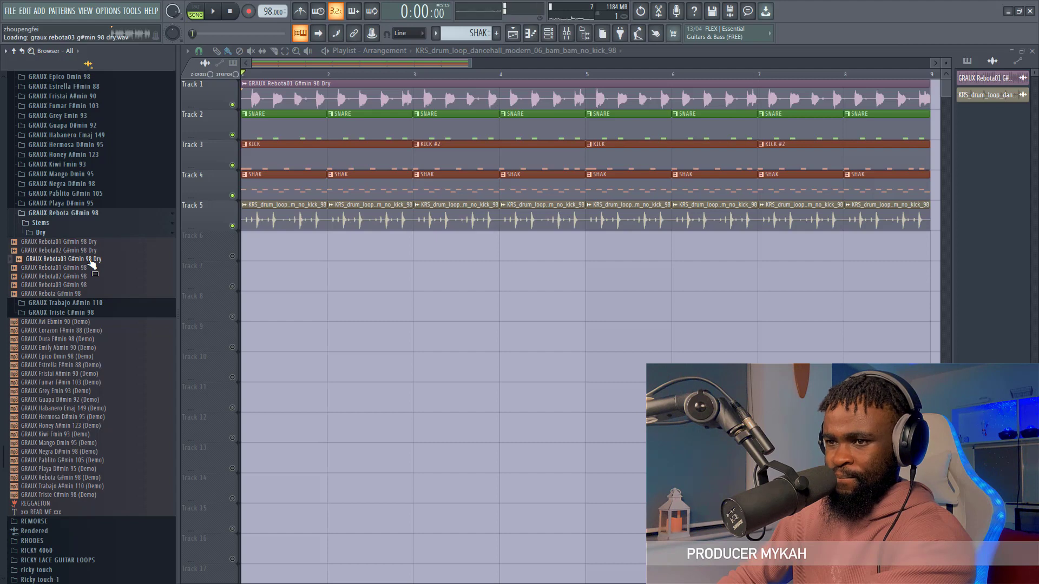
Step: Place the GRAUX Rebota03 G#min 98 Dry stem at the start of Track 6 and assign it to a free mixer track
scroll(356, 64, "down", 4)
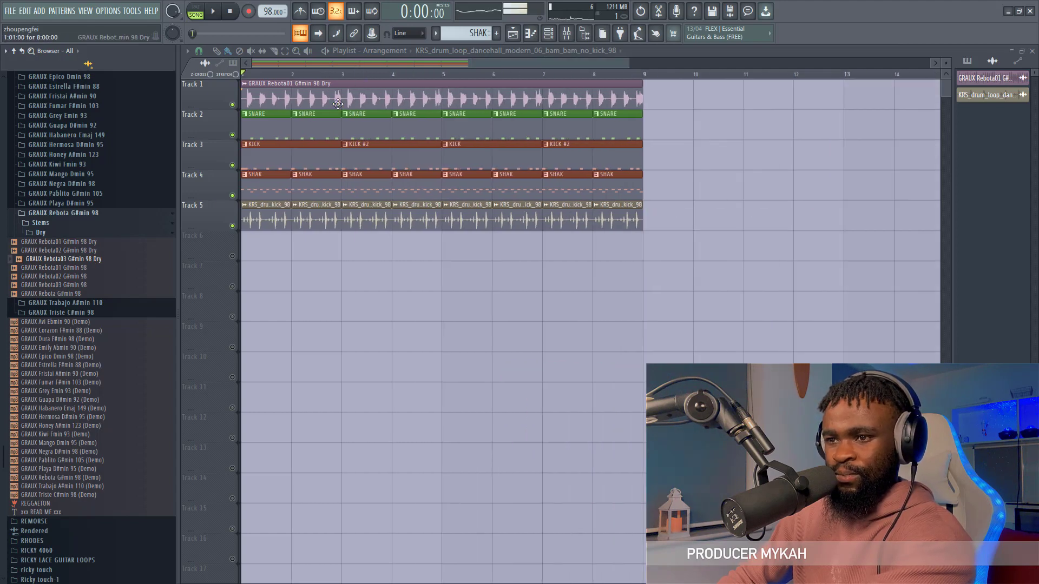
left_click_drag(276, 247, 276, 247)
left_click(282, 236)
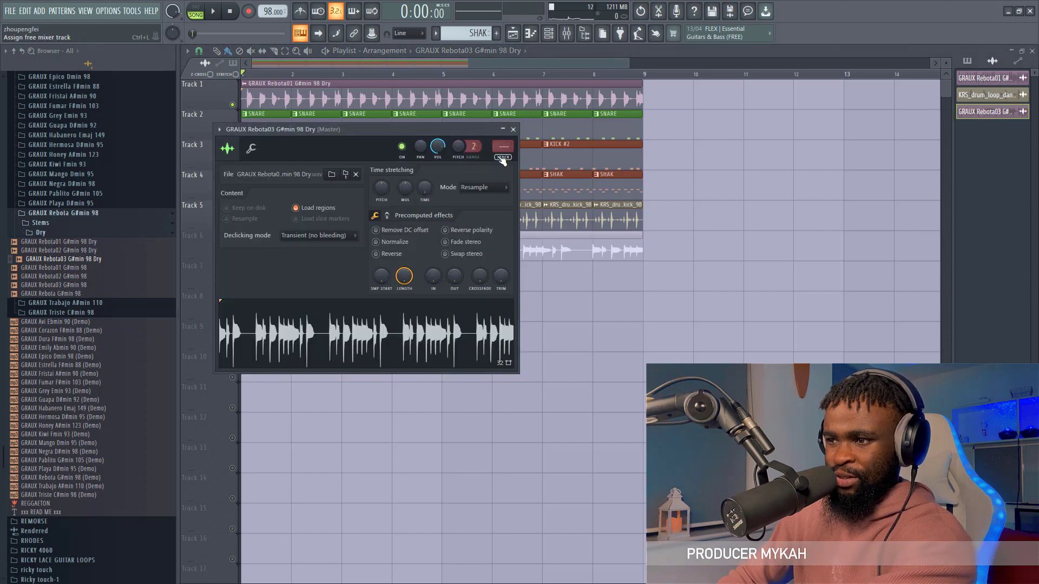
key("ctrl+l")
left_click(512, 34)
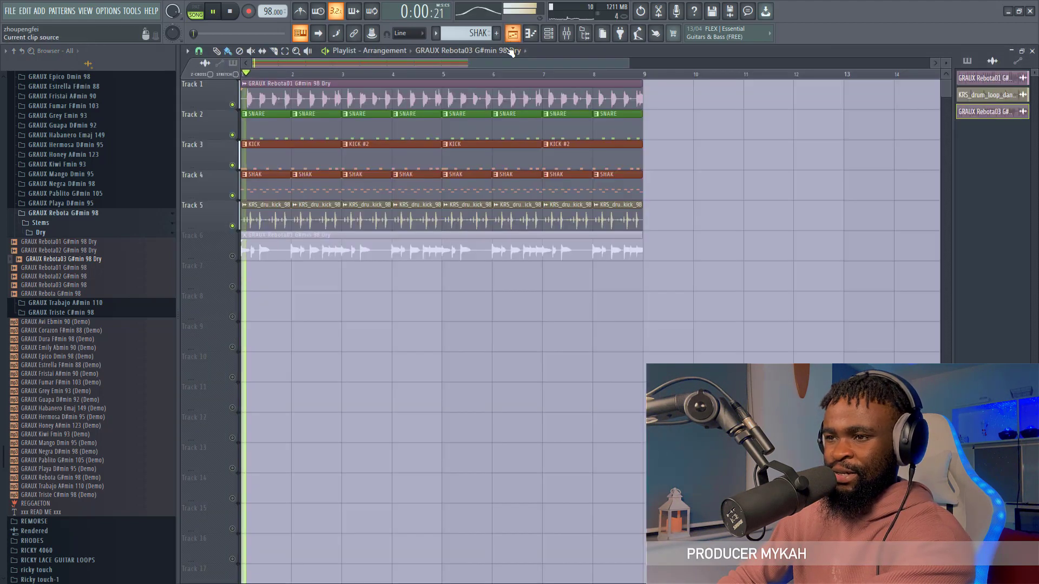
Step: Play the arrangement with the second guitar stem, then solo Track 6 and play it alone
key("space")
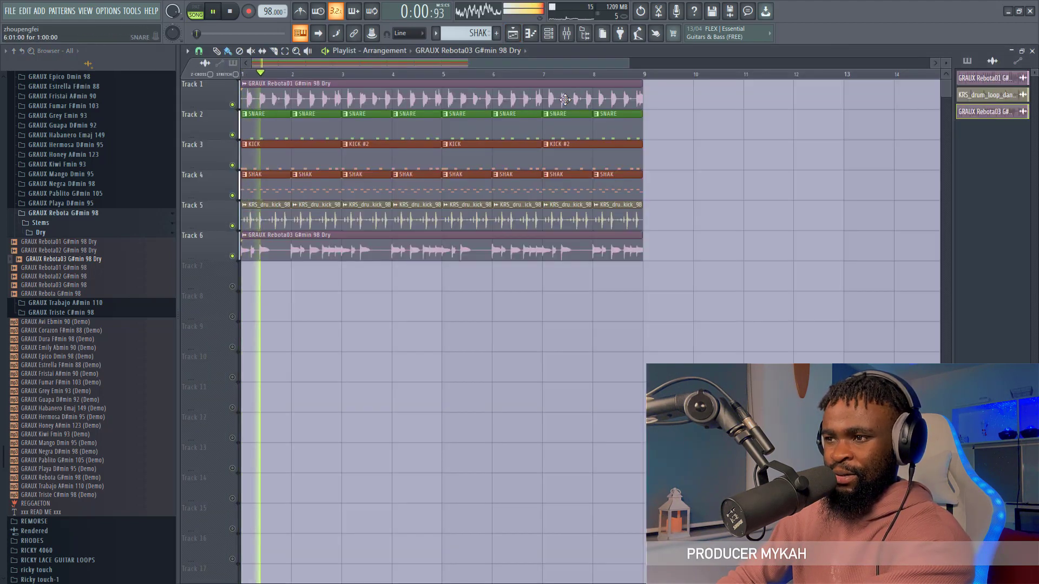
left_click_drag(627, 63, 490, 79)
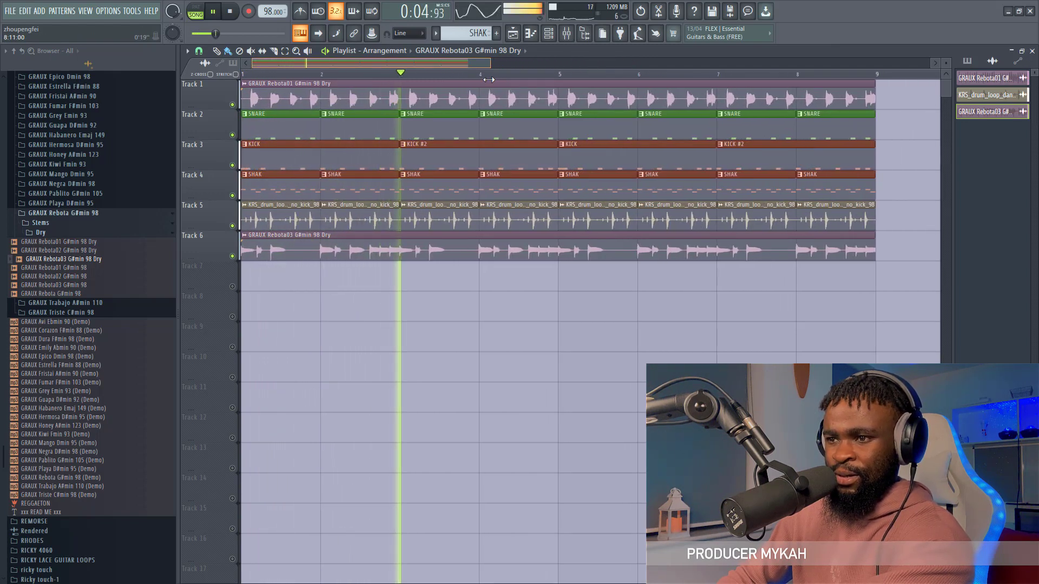
key("space")
right_click(233, 257)
key("space")
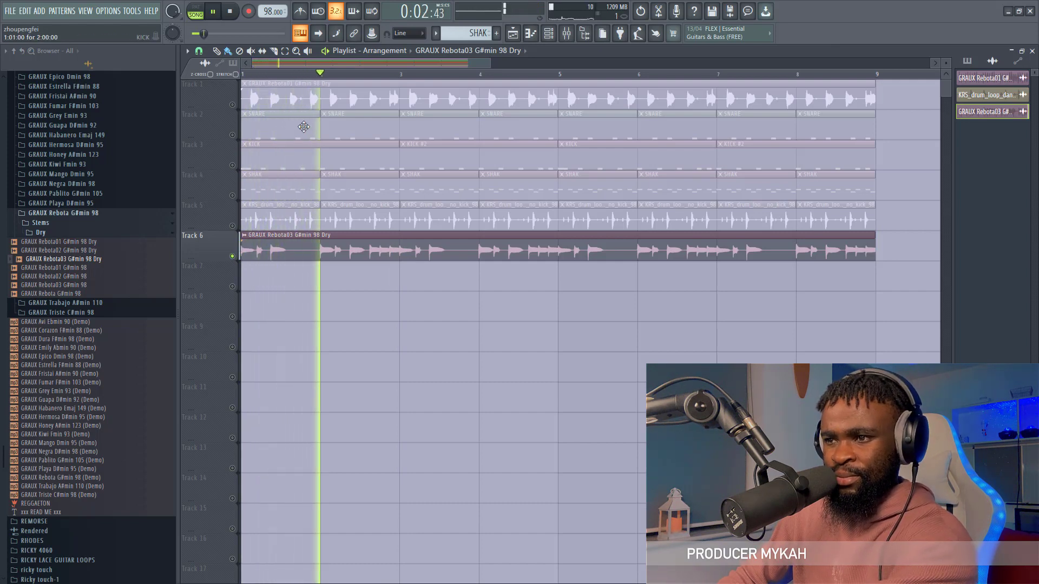
Step: Check the sample settings of the Track 1 guitar loop, then solo Track 1 and play it
double_click(308, 92)
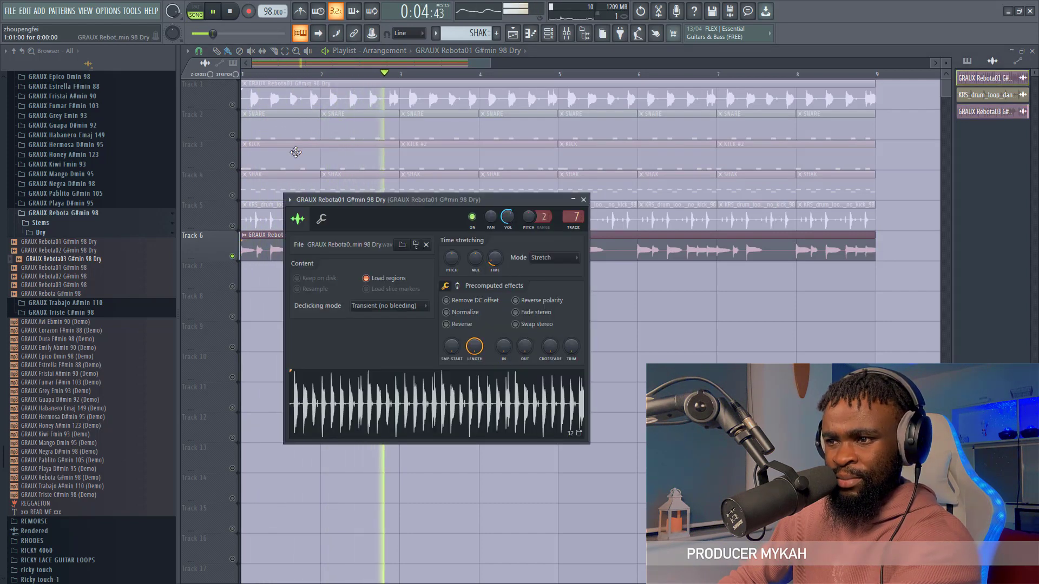
key("Escape")
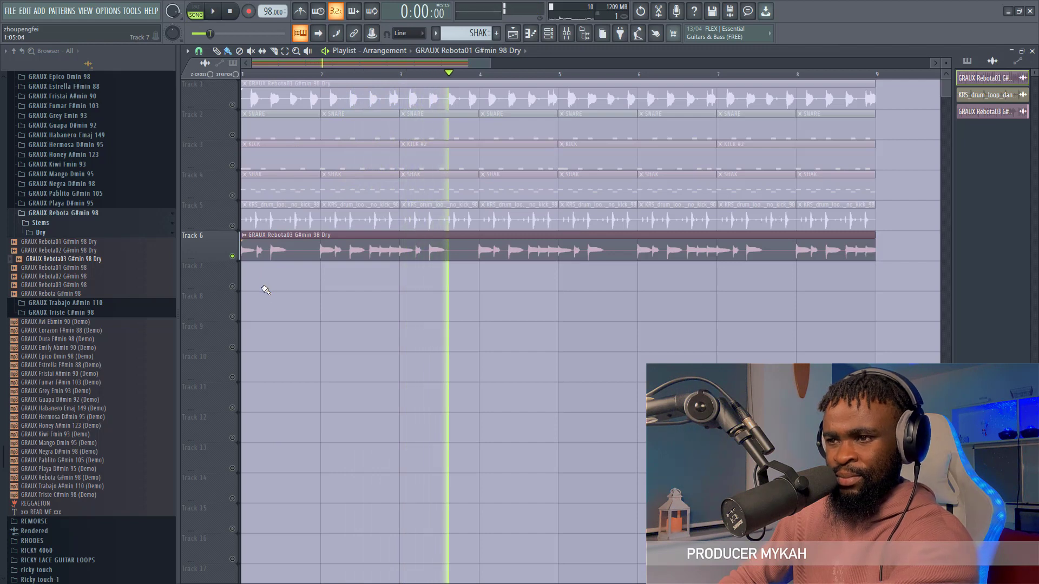
key("space")
right_click(232, 104)
key("space")
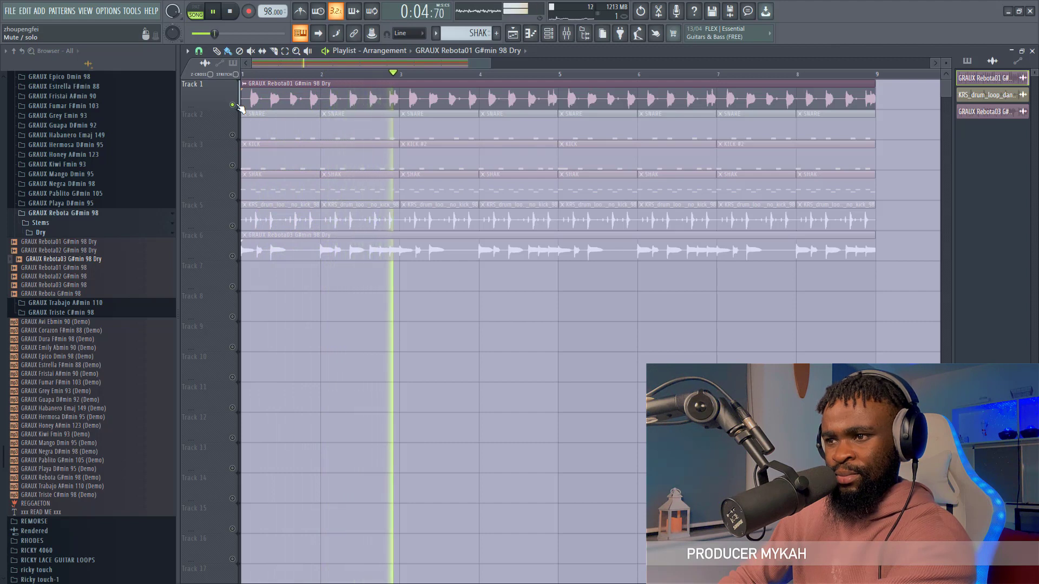
Step: Load the saved mixer track state containing Fruity delay 2, Fruity Reeverb 2 and Fruity parametric EQ 2 onto the Track 1 guitar loop's insert 7
key("space")
double_click(568, 92)
left_click(568, 35)
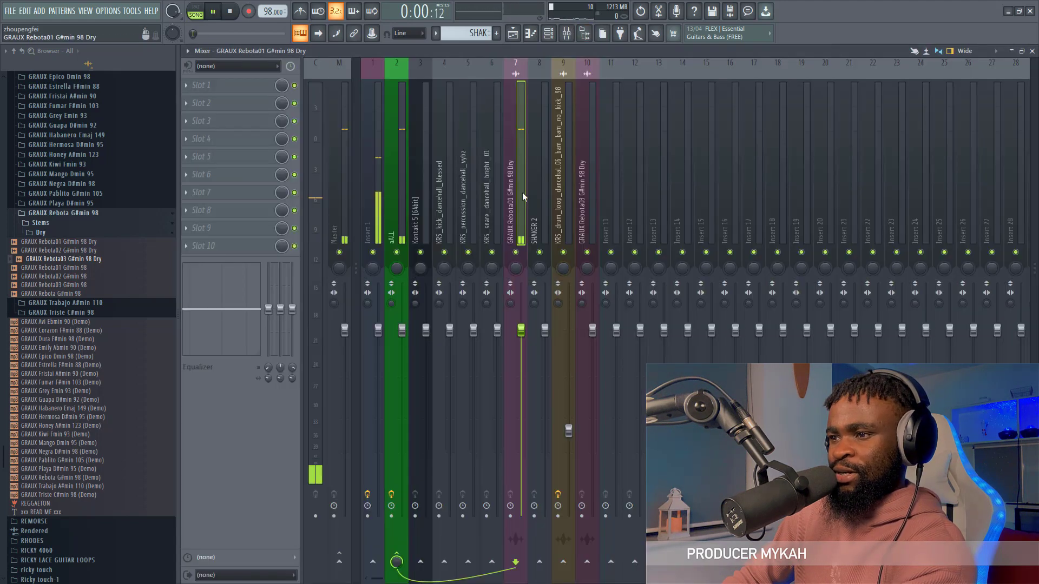
left_click(189, 52)
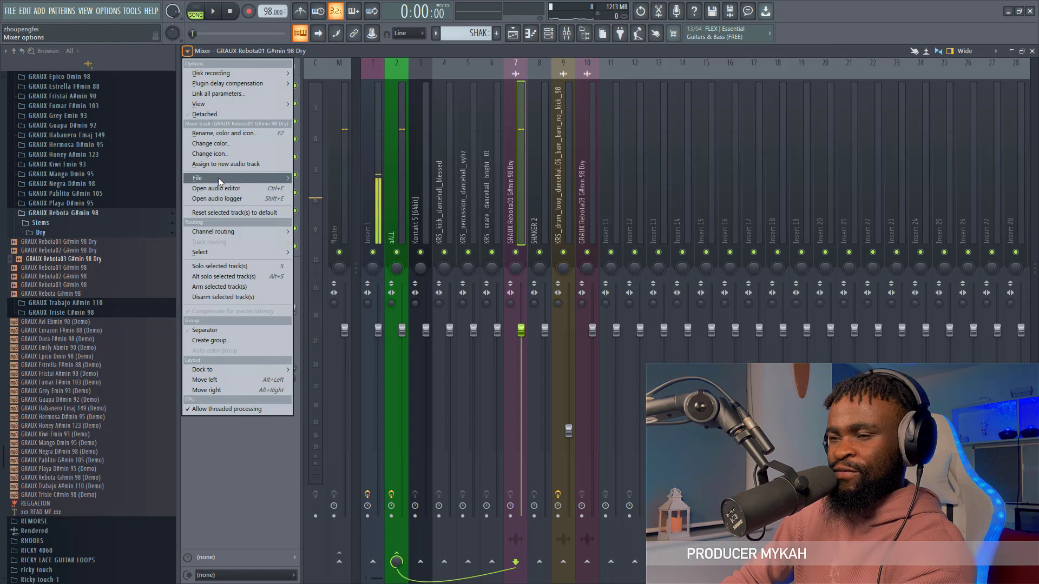
mouse_move(219, 177)
left_click(459, 271)
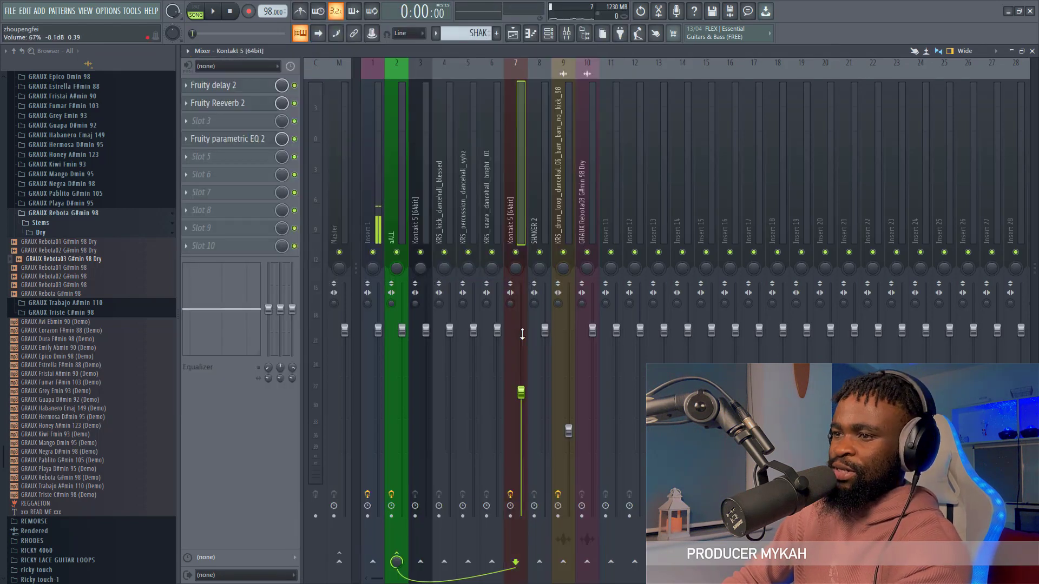
Step: Lower the wet level of Fruity Reeverb 2 on the guitar insert to 24% while the loop plays
key("space")
left_click(249, 111)
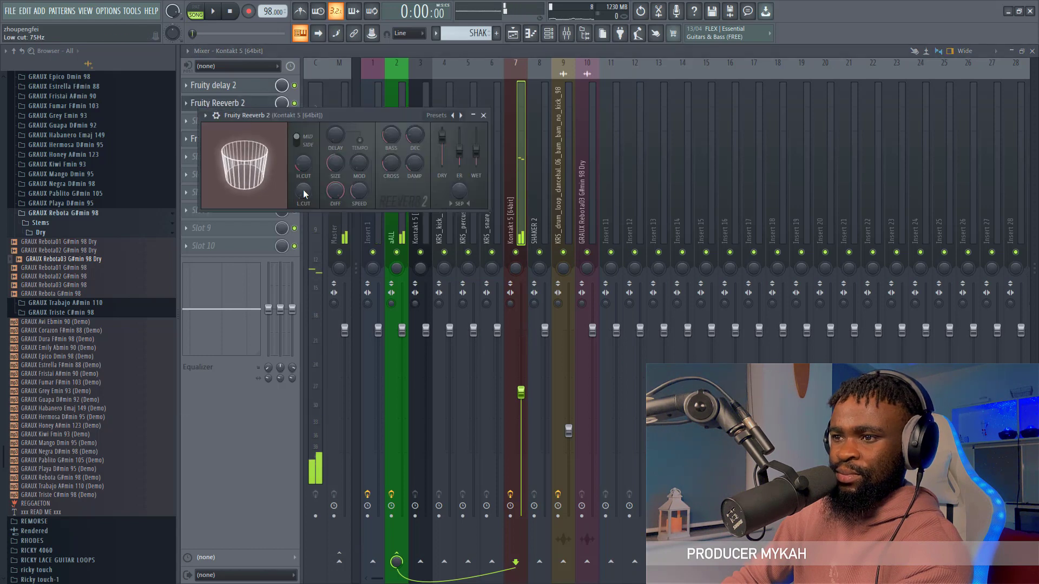
left_click_drag(486, 165, 486, 175)
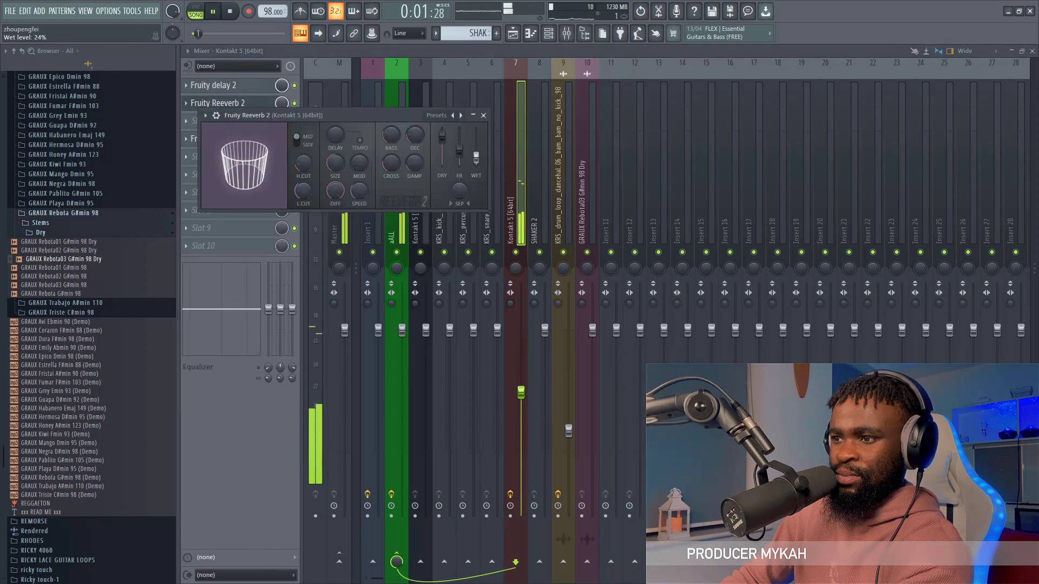
Step: Review the delay and reverb settings on the guitar insert while playing the soloed loop, and return to the playlist
left_click(227, 85)
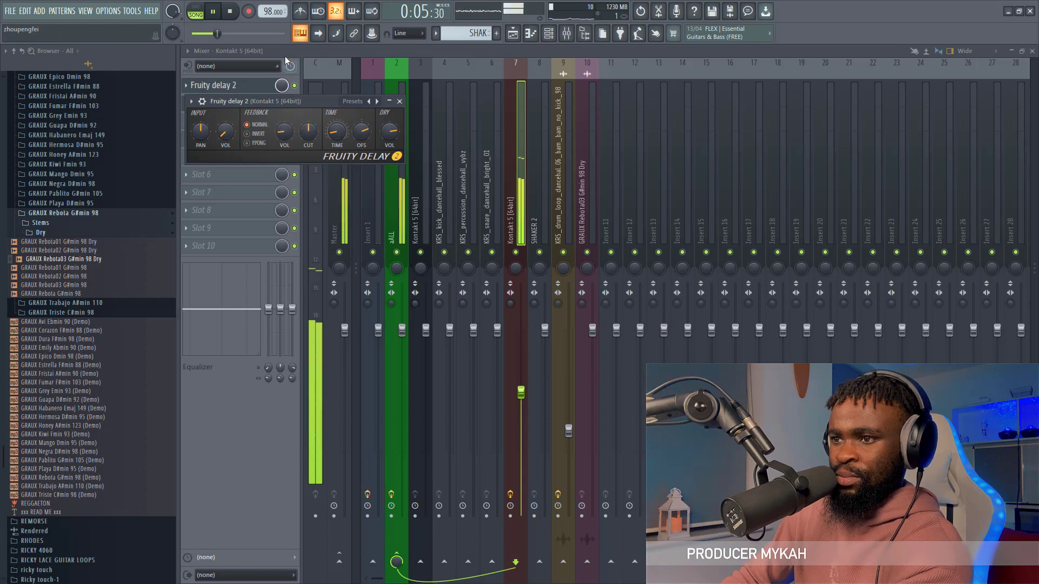
key("space")
key("Escape")
left_click(226, 106)
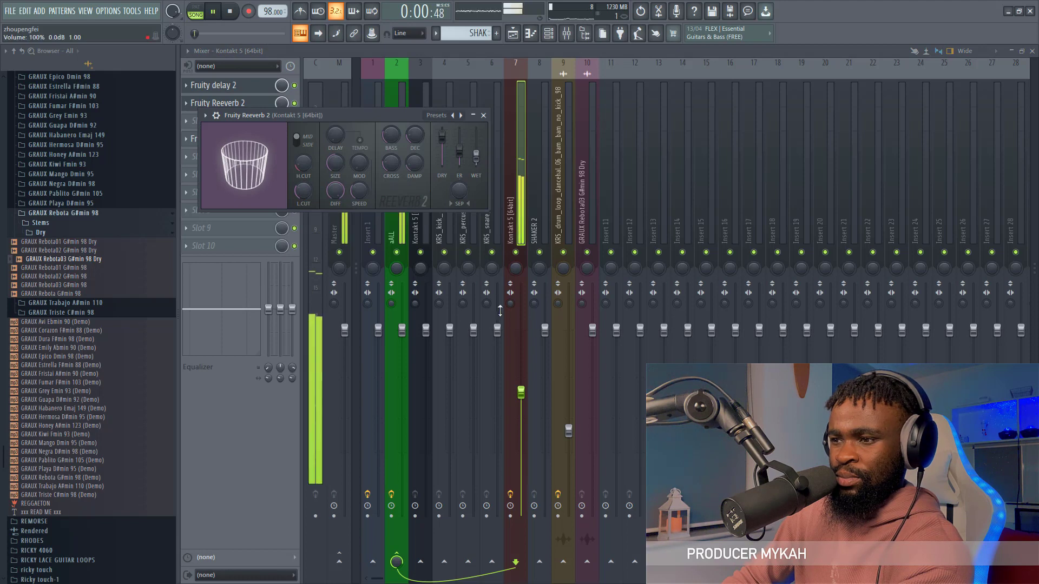
key("Escape")
key("space")
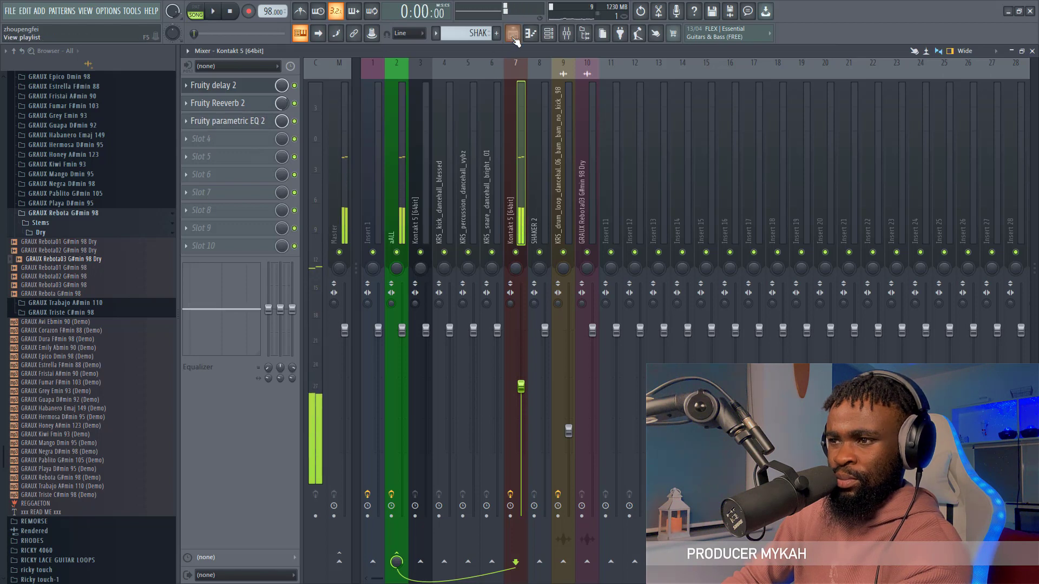
key("space")
key("F5")
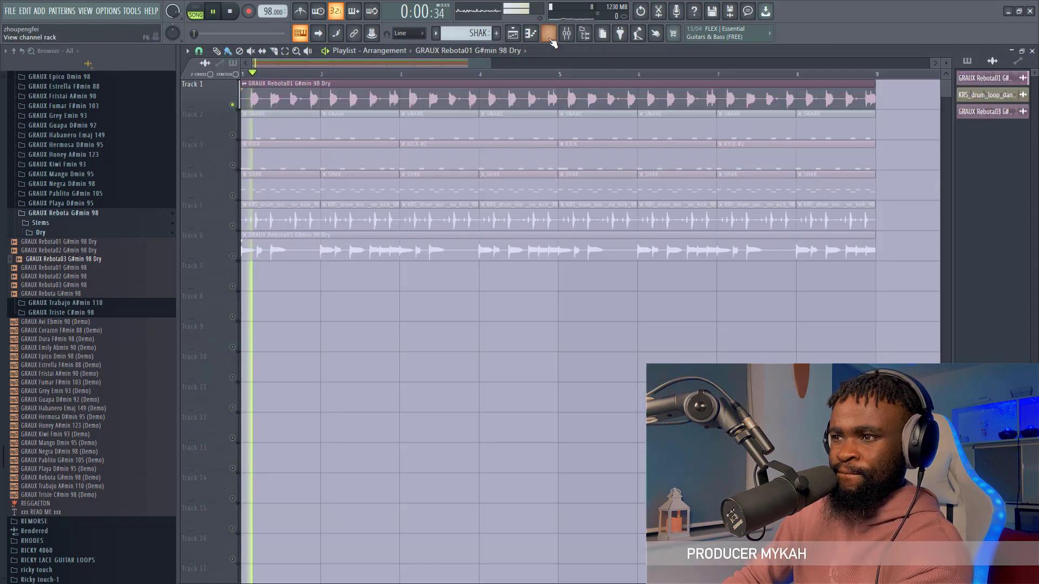
Step: Show the Unsorted channels in the channel rack and add a Trilian bass instrument
key("F6")
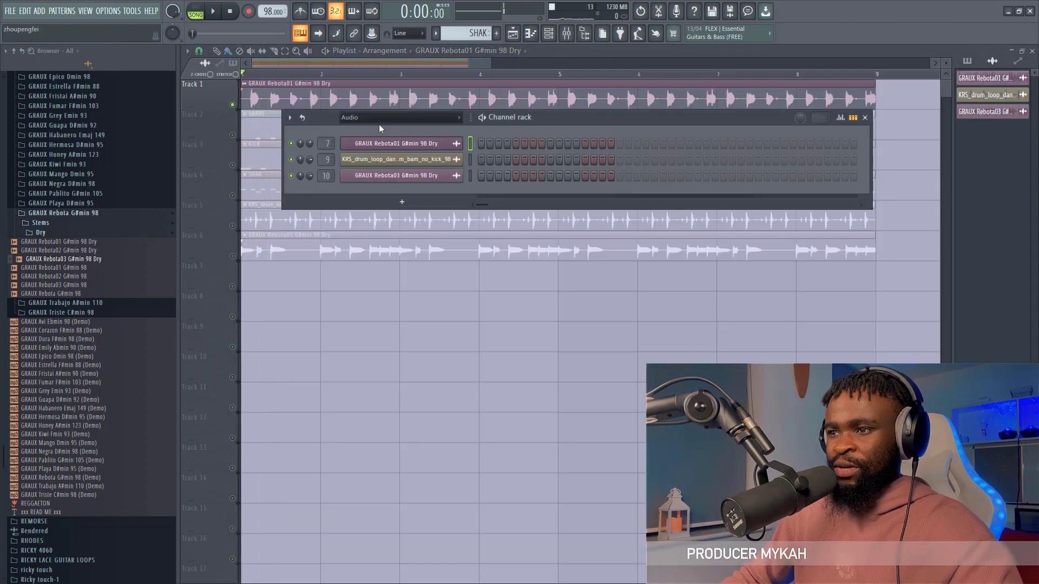
left_click(379, 125)
left_click(357, 154)
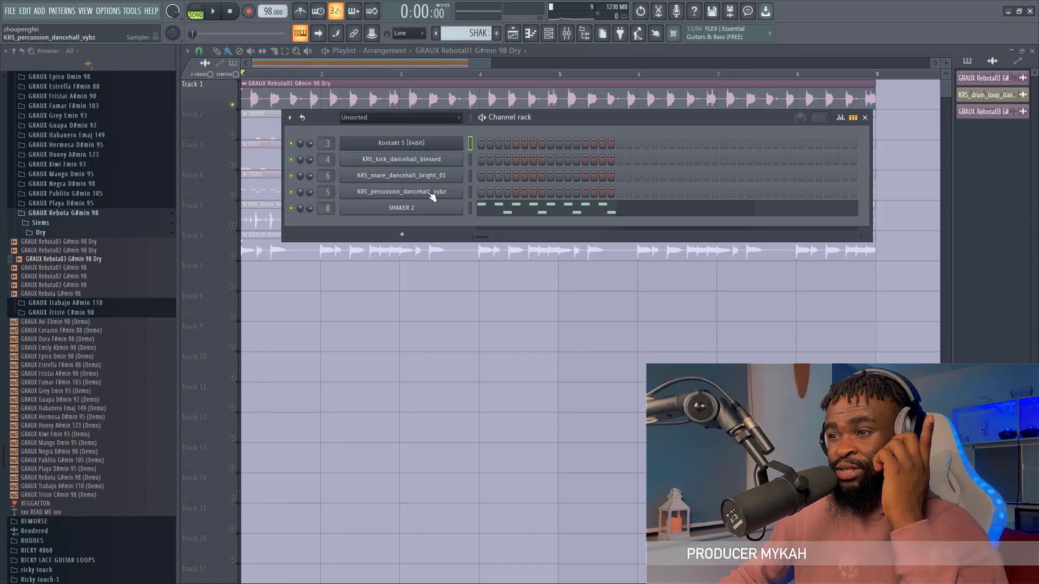
left_click(407, 237)
left_click(454, 18)
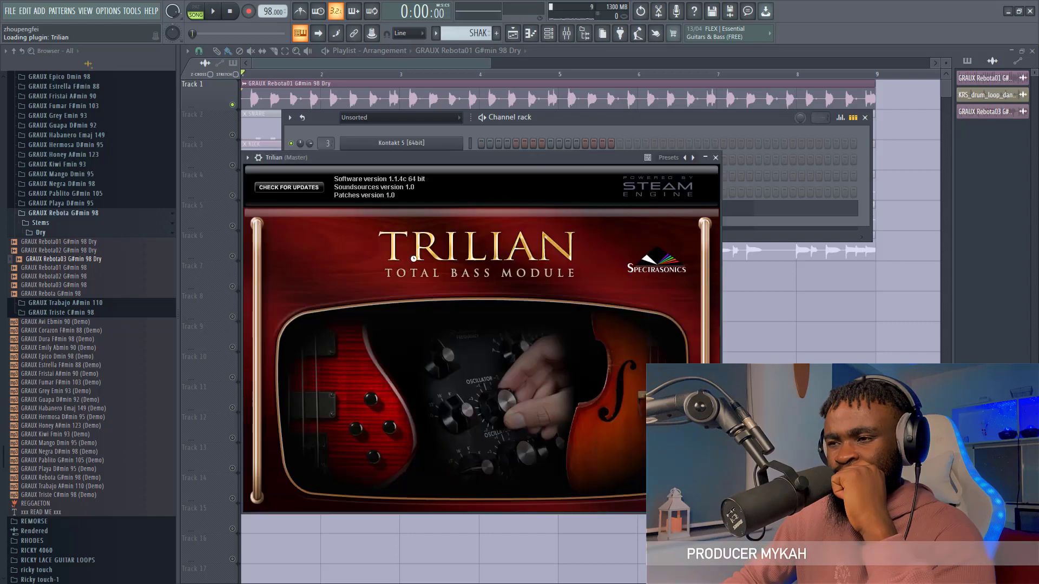
Step: Load the TR-Hip-Hop Mute Sustain patch from Trilian's Bass - Electric Muted type and check the channel's miscellaneous settings
left_click(470, 262)
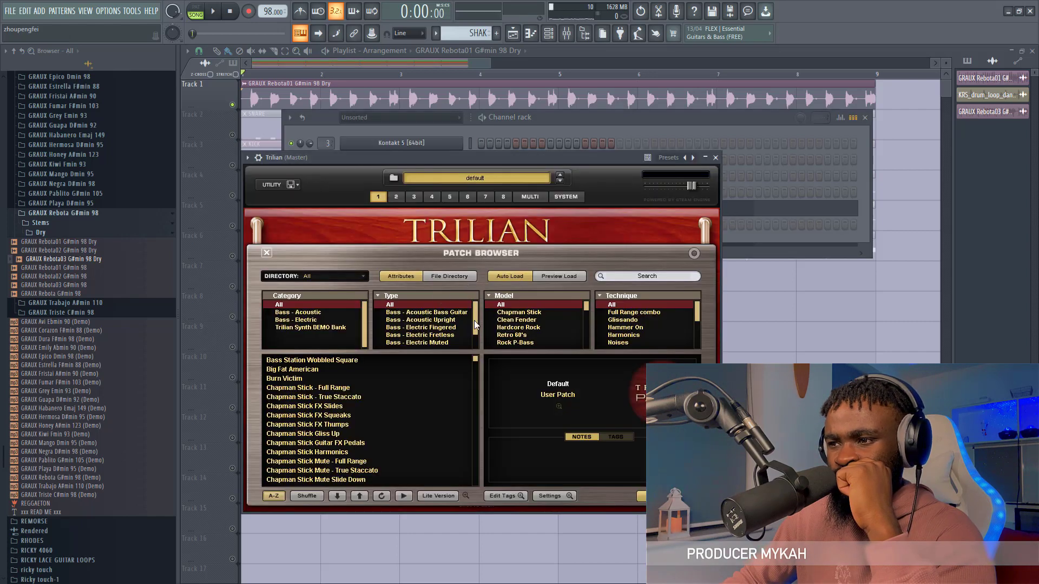
left_click(445, 322)
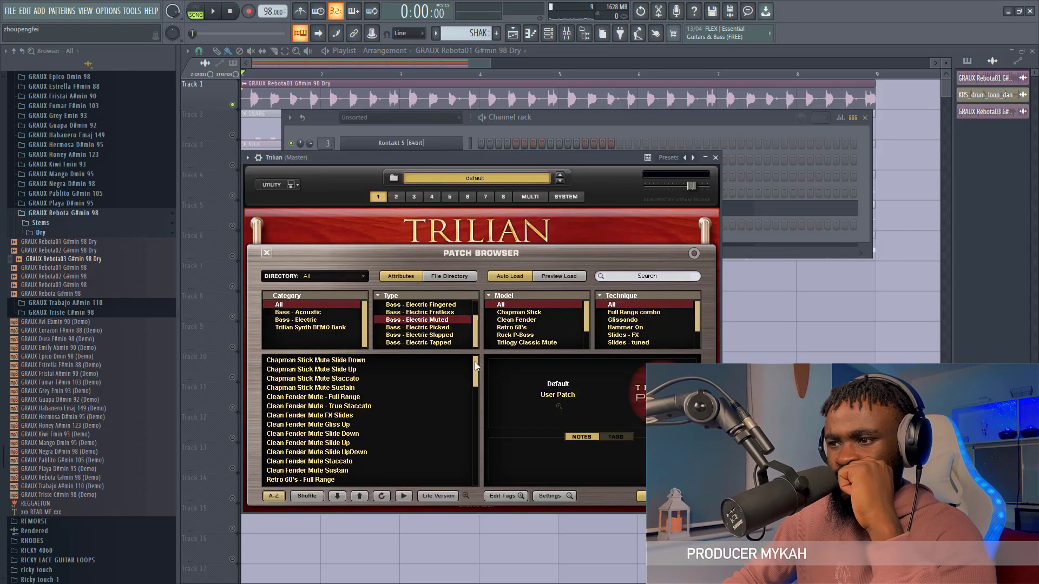
left_click(258, 157)
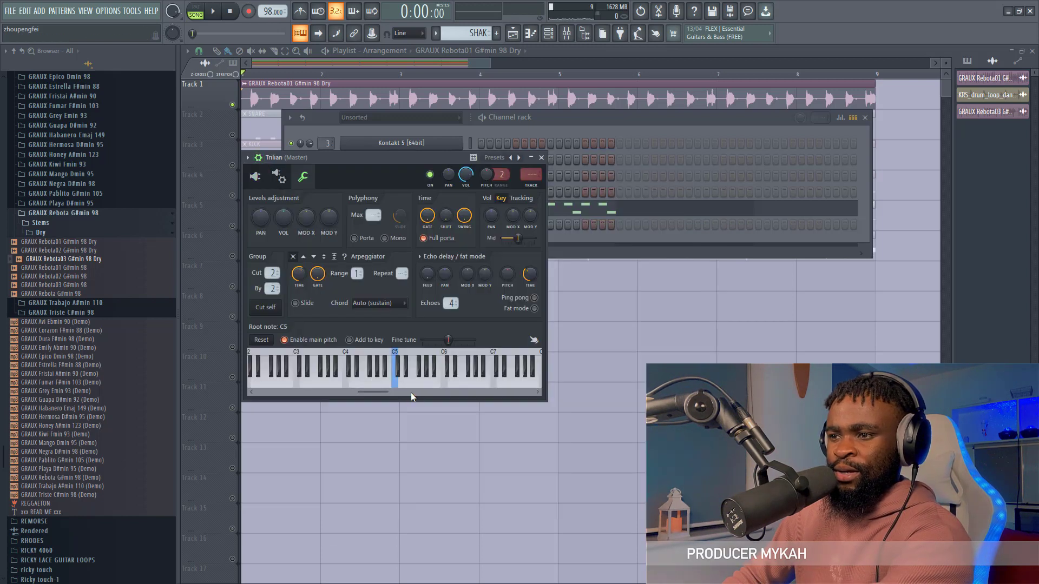
left_click(256, 177)
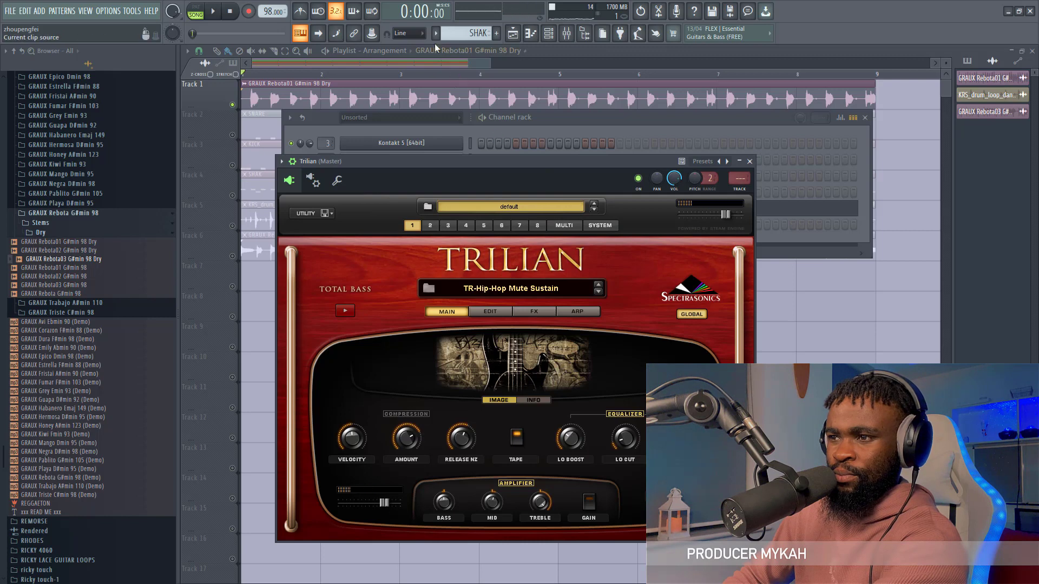
Step: Create a new pattern named BASS and route the Trilian channel to mixer insert 11
left_click(435, 33)
left_click(501, 48)
type("BASS")
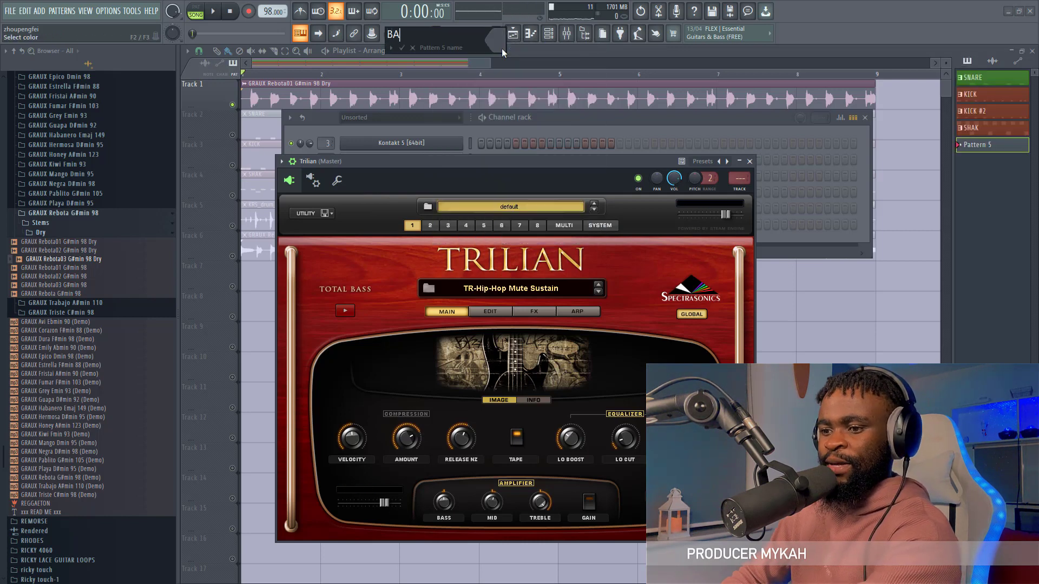
left_click(588, 155)
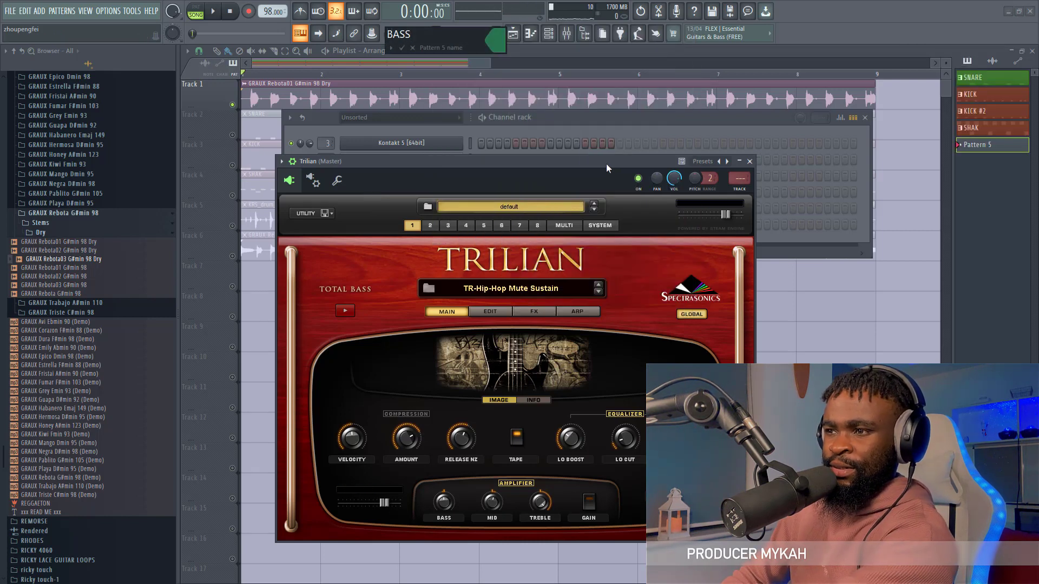
key("Return")
left_click(741, 188)
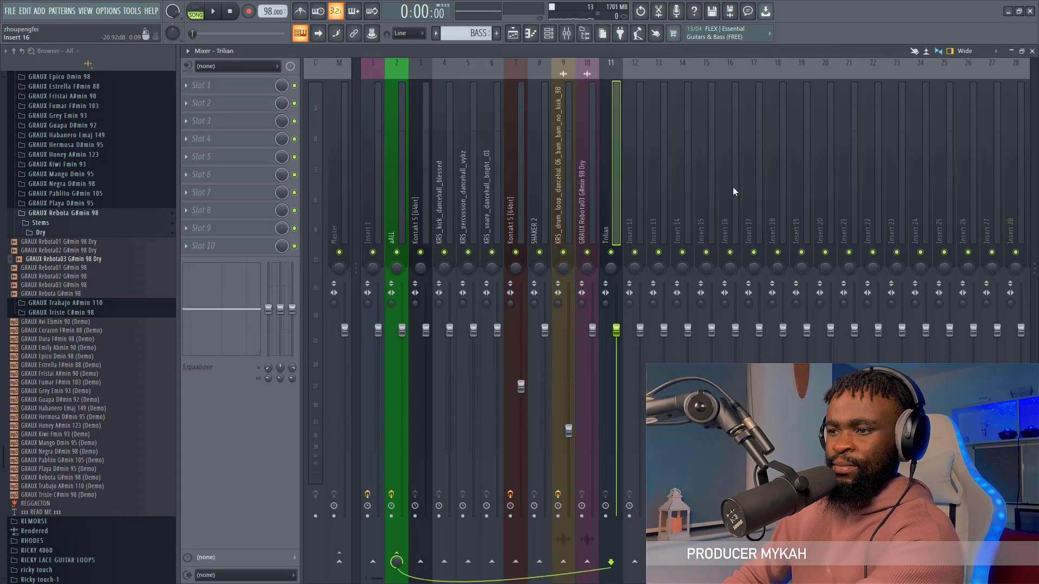
Step: Place the BASS pattern at bar 1 of playlist Track 7 and unmute it together with snare Track 2 and kick Track 3
left_click(513, 34)
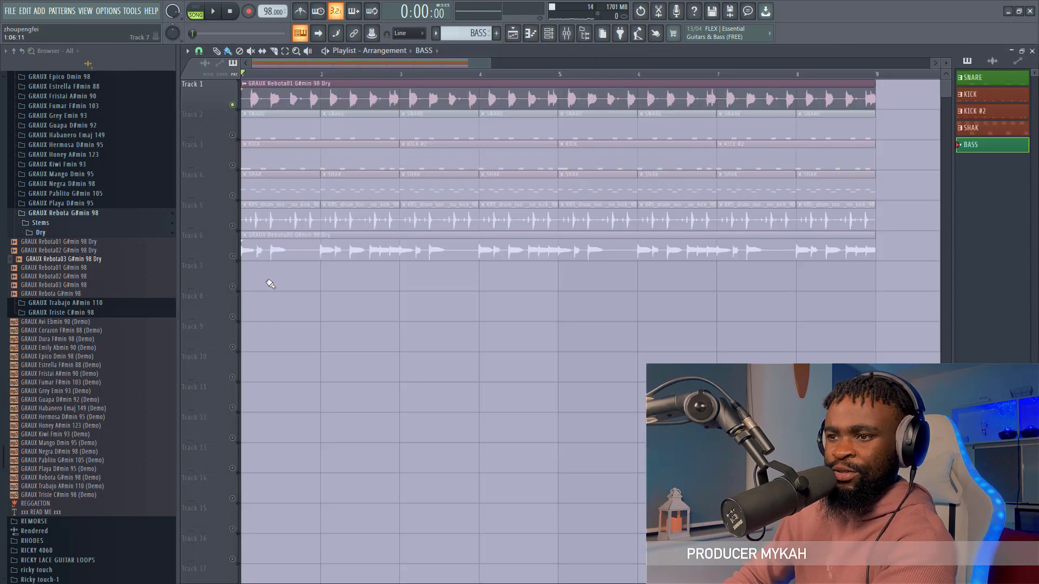
left_click(233, 286)
left_click_drag(233, 134, 234, 166)
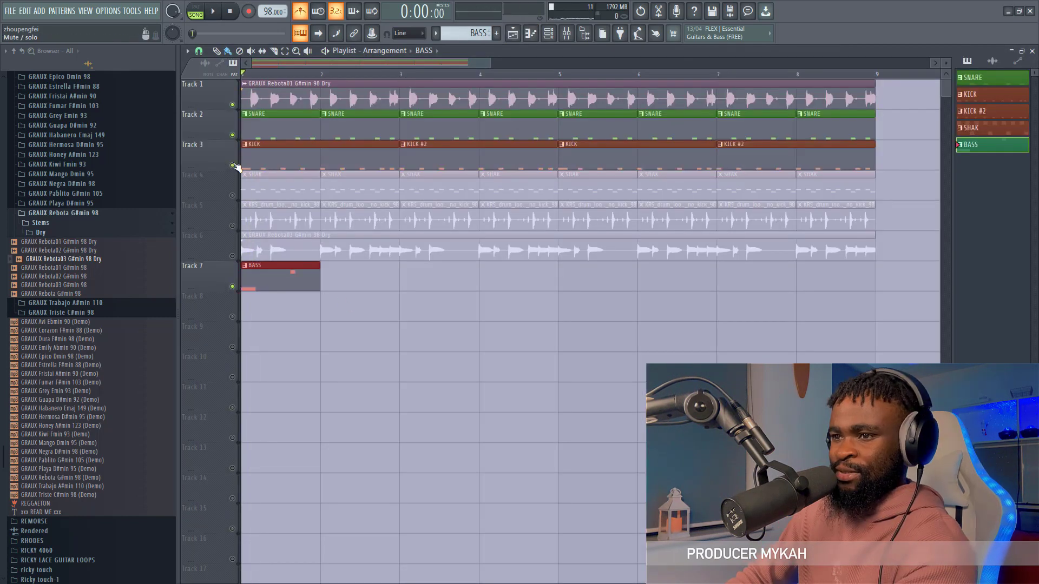
Step: Add a two-step A3 note at step 7 and a two-step D3 note at step 9 of the BASS pattern
double_click(270, 274)
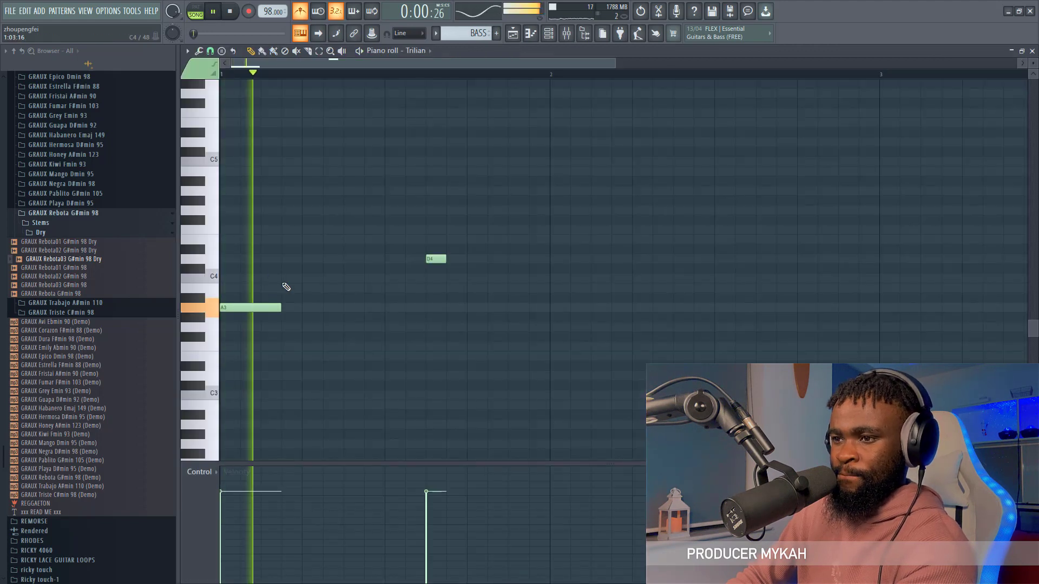
left_click(353, 307)
left_click_drag(364, 307, 383, 307)
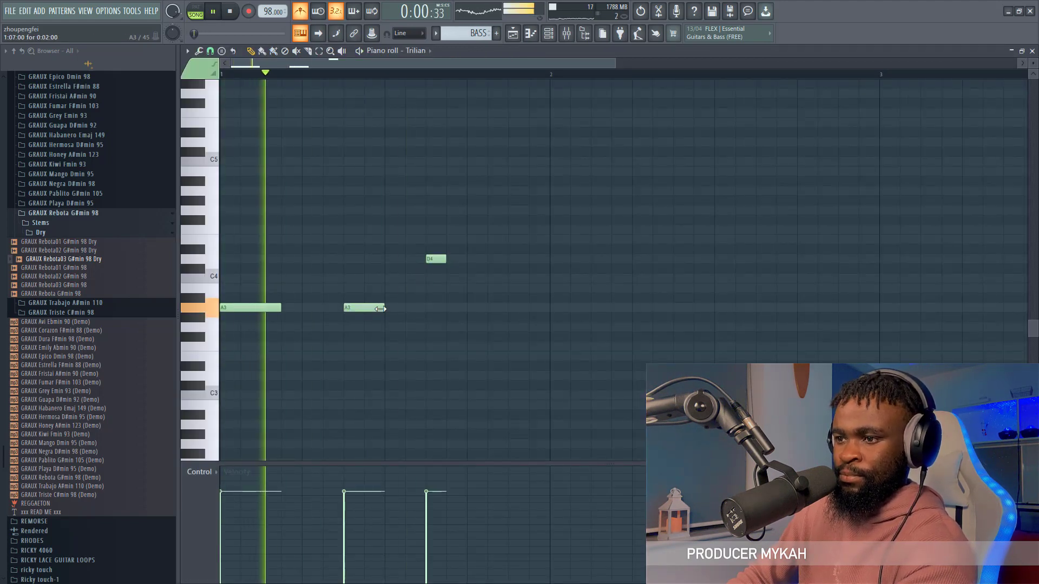
key("space")
left_click(388, 366)
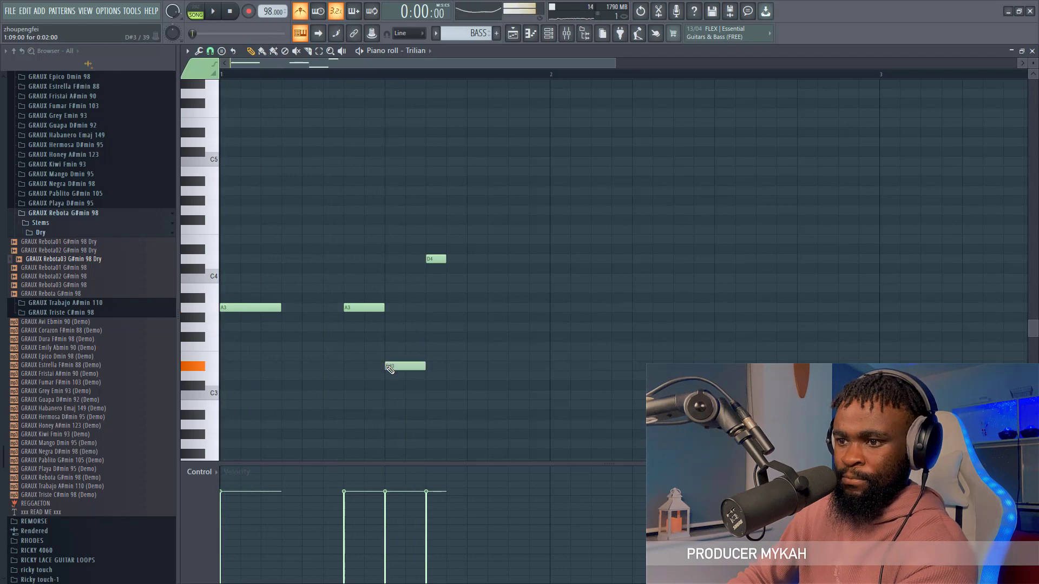
key("space")
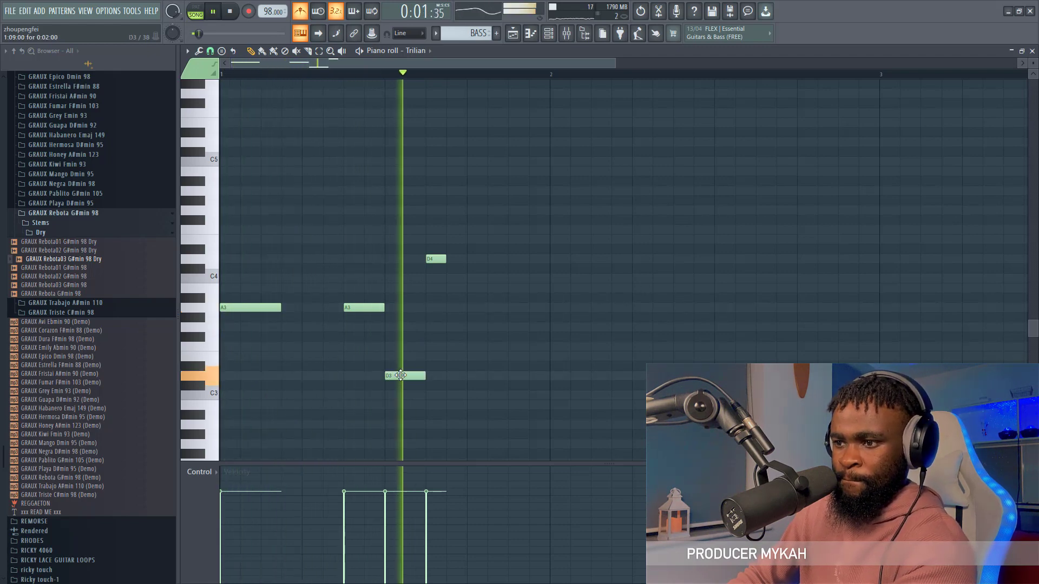
Step: Extend the D4 bass note to two steps and replace it with one starting on beat 4 of bar 1
left_click_drag(445, 259, 466, 259)
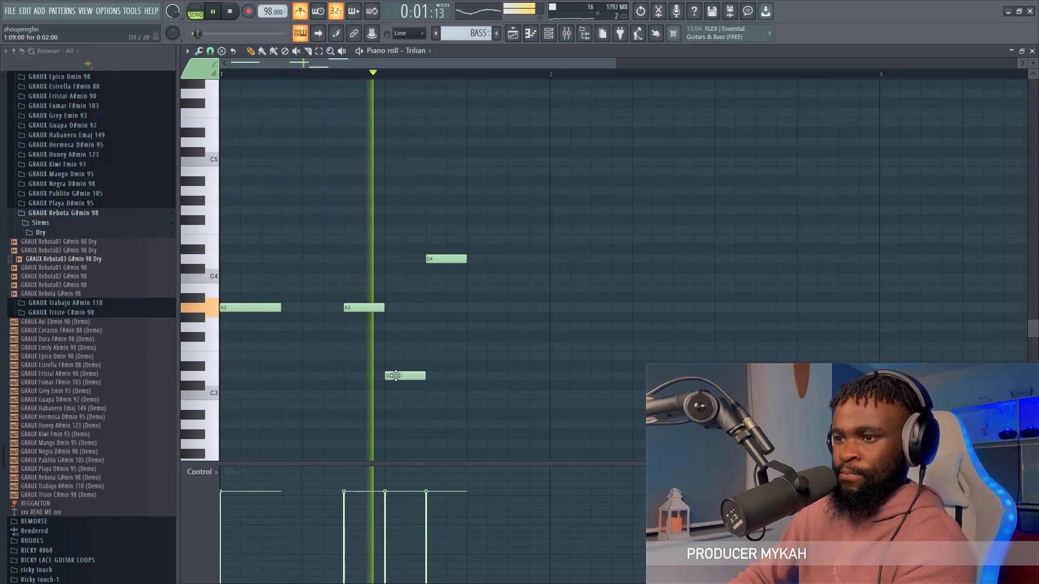
right_click(456, 261)
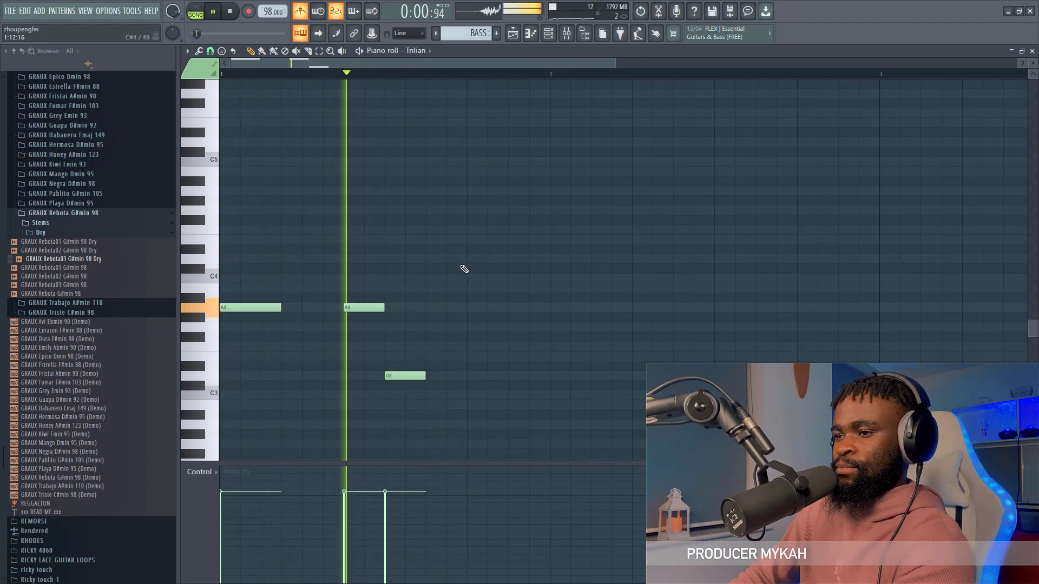
key("space")
left_click(471, 268)
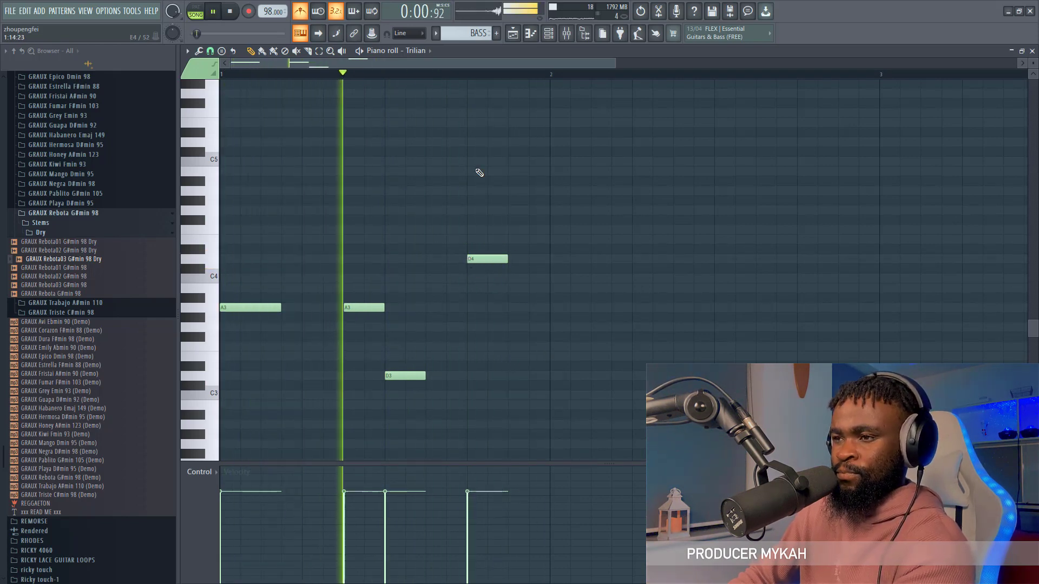
scroll(465, 81, "down", 1)
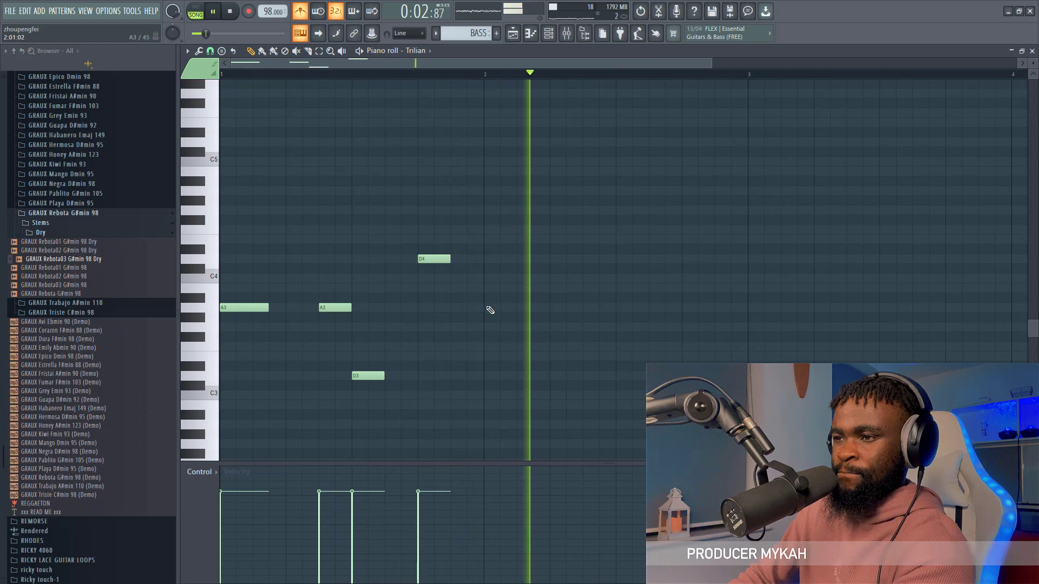
Step: Return to the playlist and play only the drum parts on Tracks 2 to 5 together with the BASS on Track 7
left_click(513, 34)
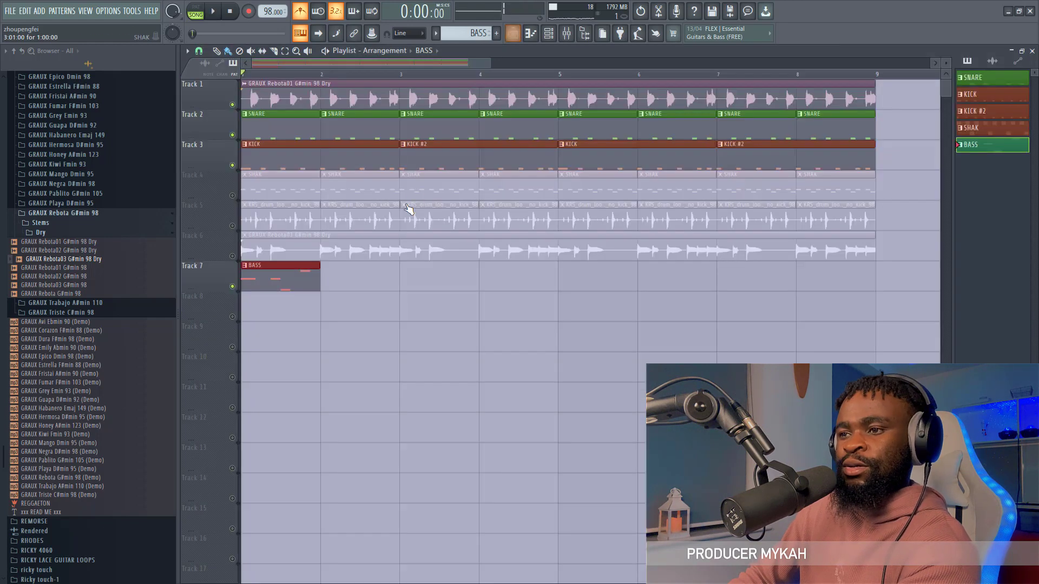
left_click(232, 196)
key("space")
right_click(233, 227)
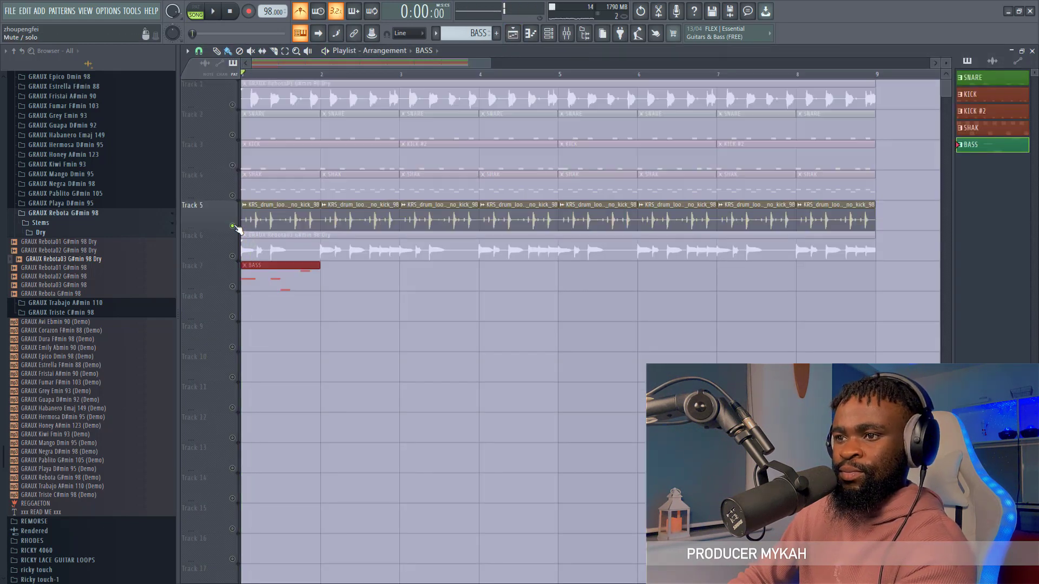
left_click(233, 196)
left_click(233, 165)
key("space")
left_click(233, 136)
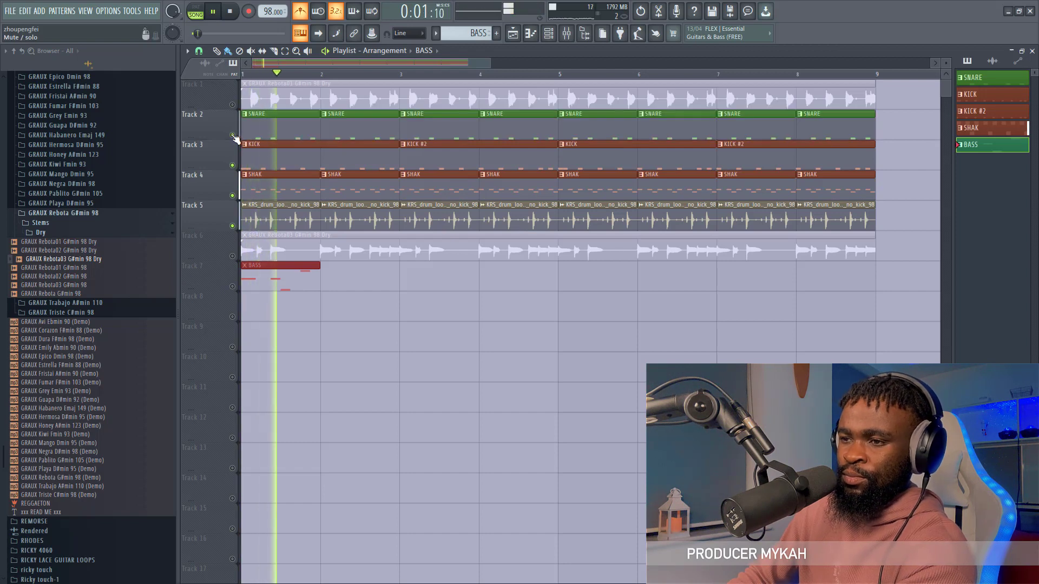
left_click(232, 286)
key("space")
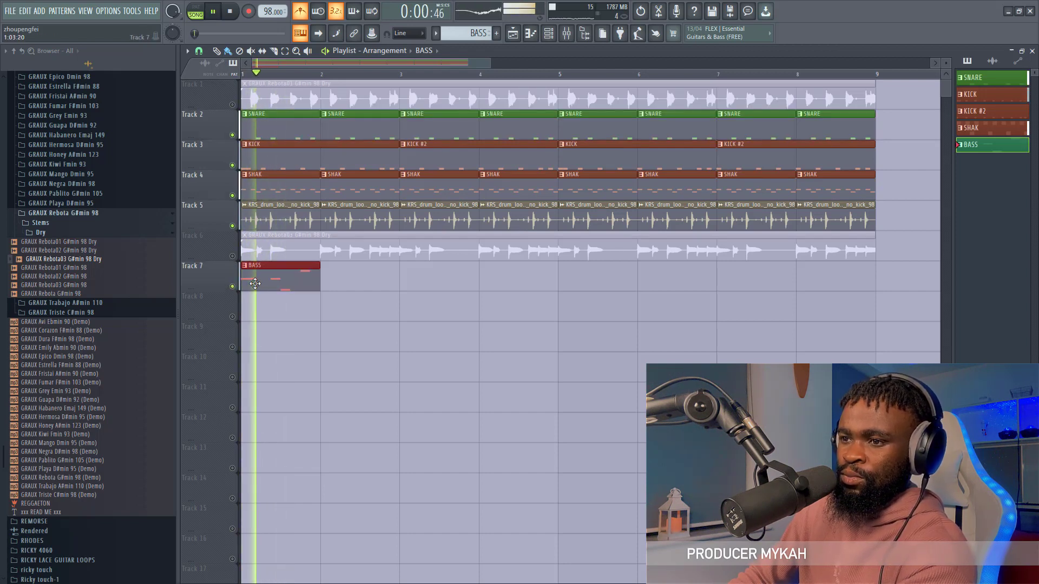
Step: Raise the D3 bass note at step 9 to D4 and move the last D4 note to step 15 of bar 1
double_click(255, 283)
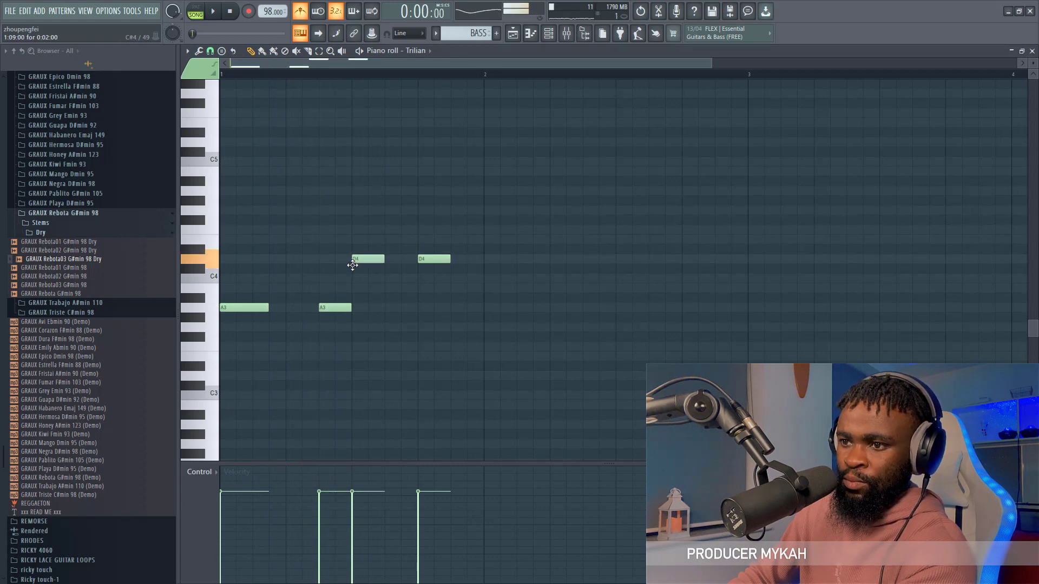
key("space")
right_click(429, 262)
key("space")
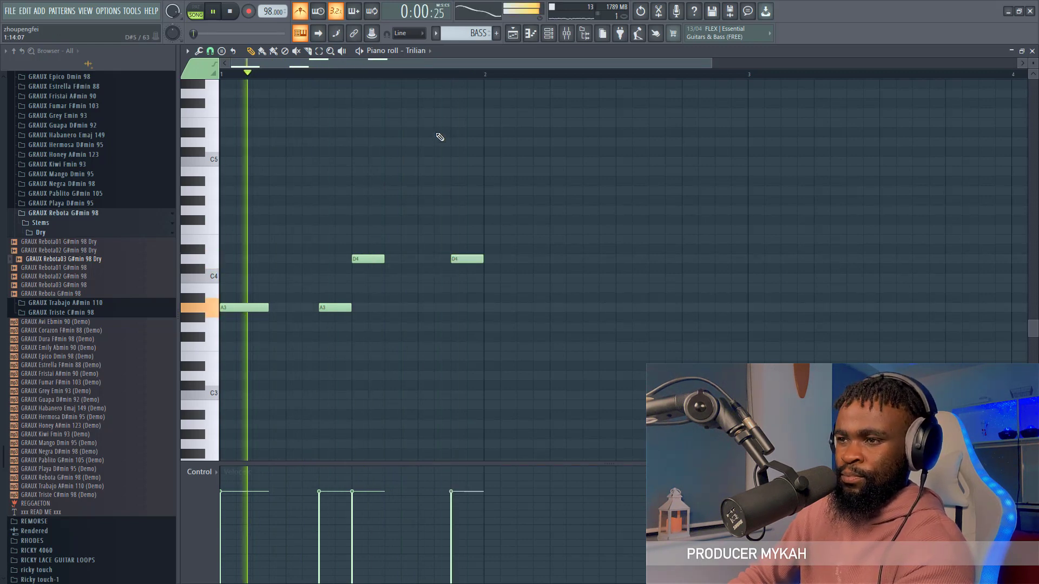
Step: Add a two-step D3 note at the start of bar 2 and play the arrangement with guitar Track 1 unmuted
scroll(440, 83, "down", 2)
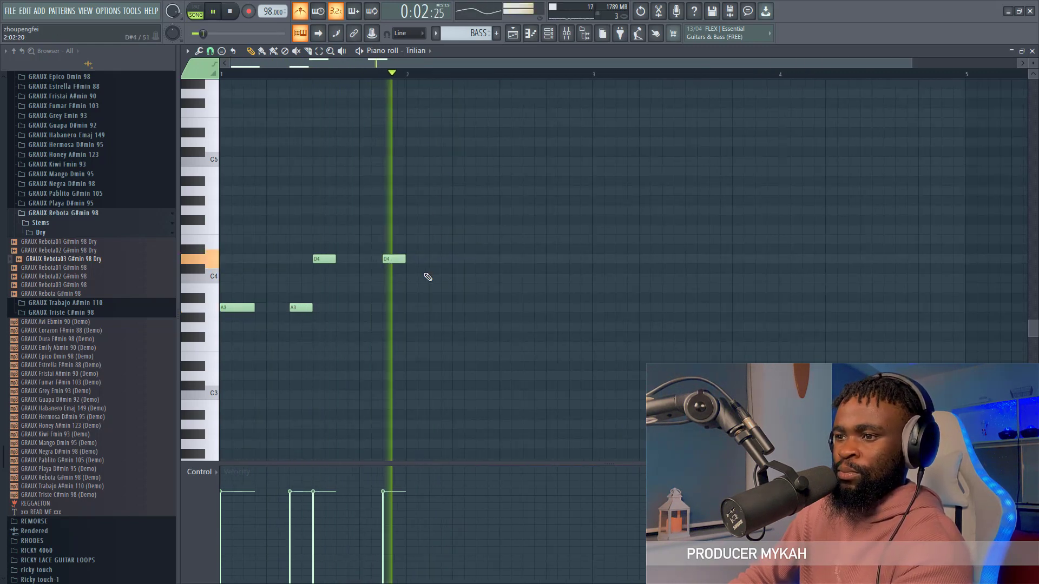
left_click(417, 375)
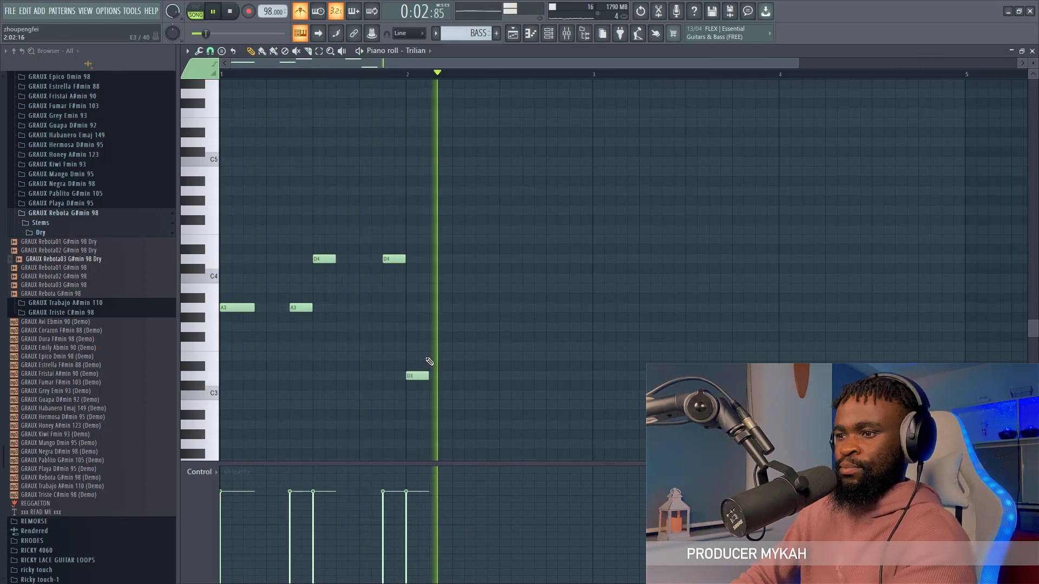
left_click(510, 32)
key("space")
left_click(233, 104)
key("space")
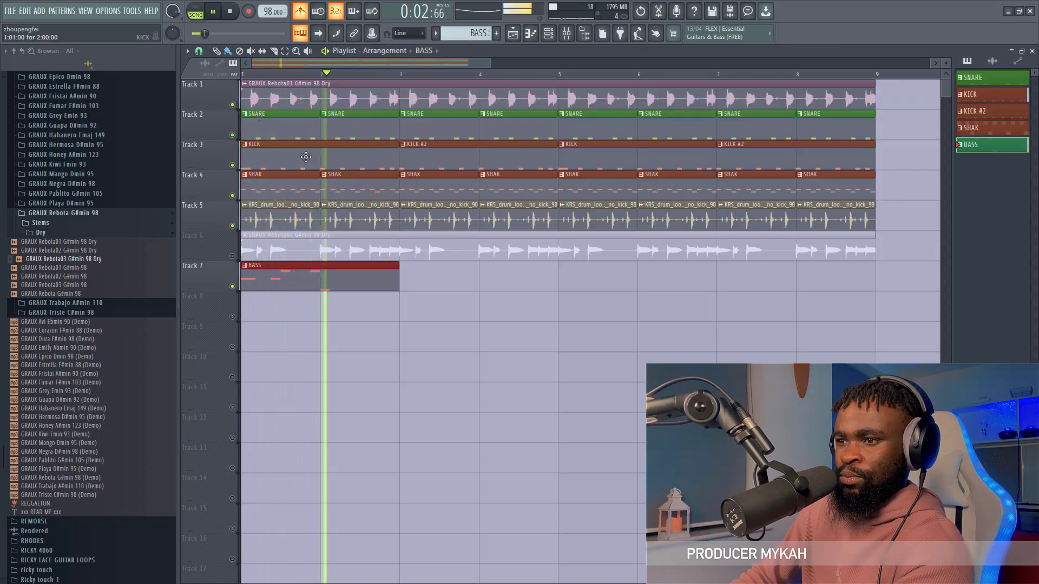
Step: Complete bar 2 of the BASS pattern with two-step notes D4 at step 7, E4 at step 11 and D4 at step 15
double_click(347, 283)
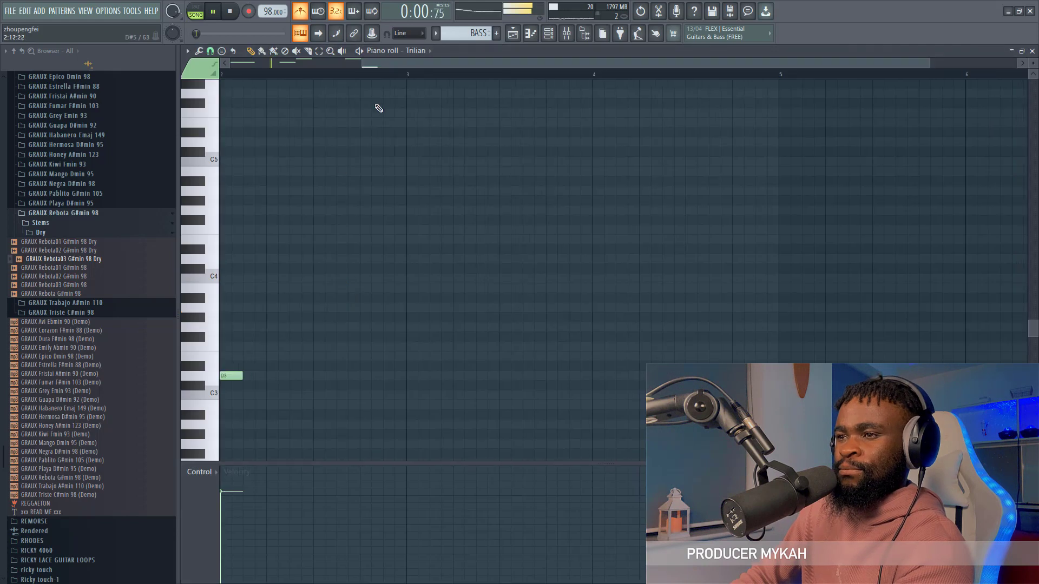
left_click(342, 63)
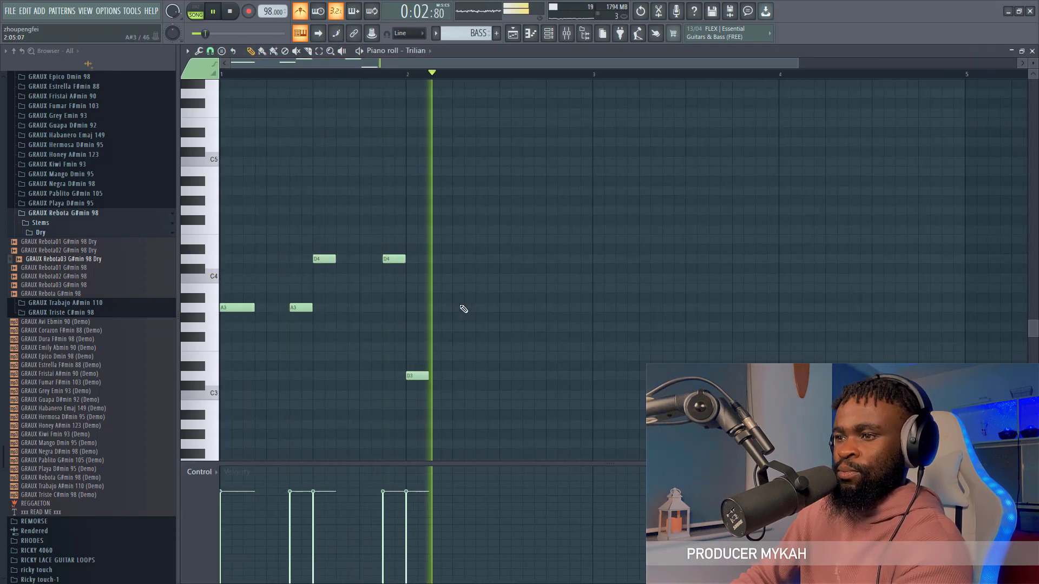
left_click_drag(469, 258, 476, 258)
key("space")
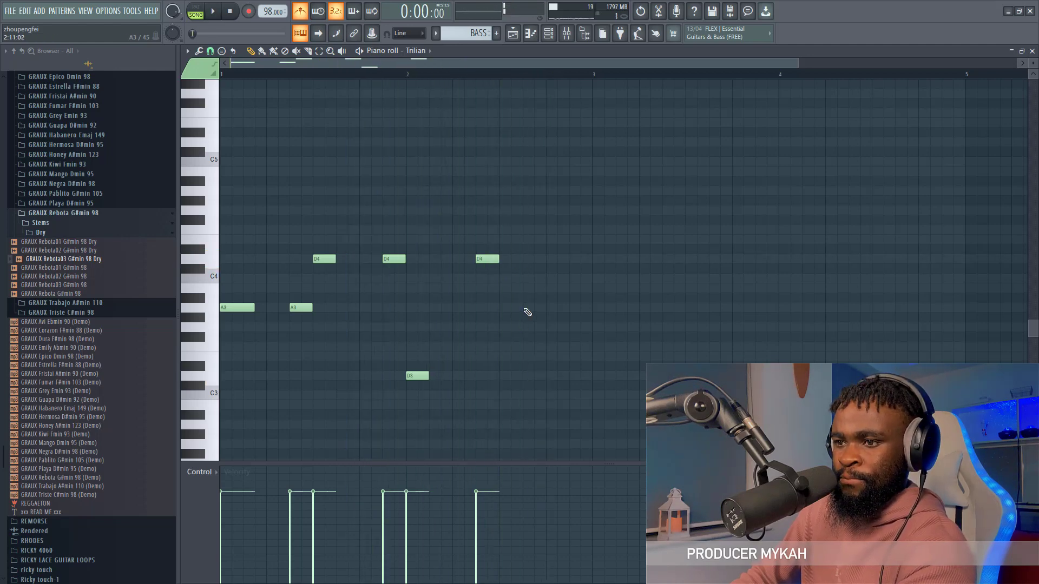
left_click(527, 238)
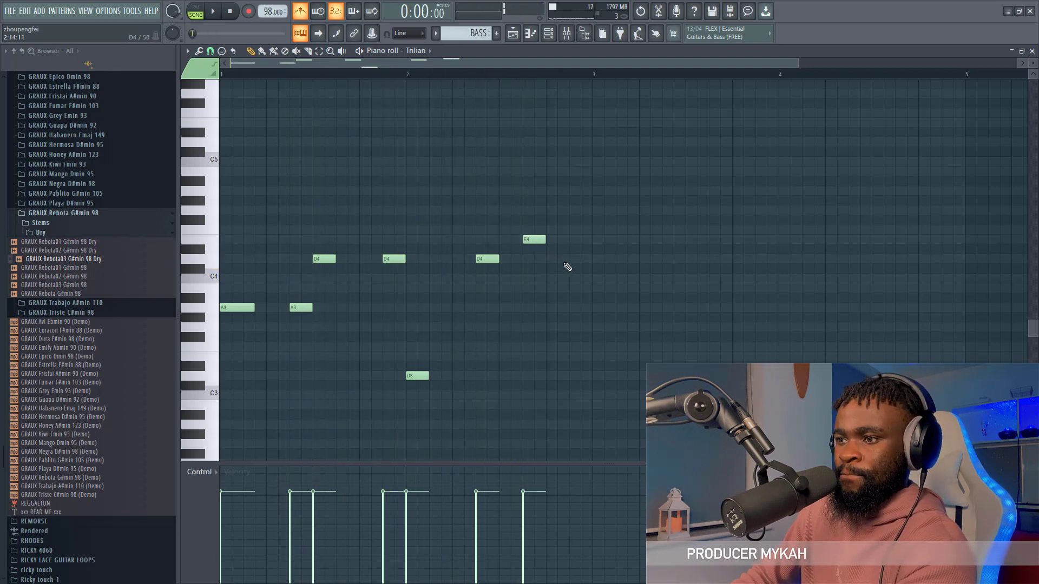
key("space")
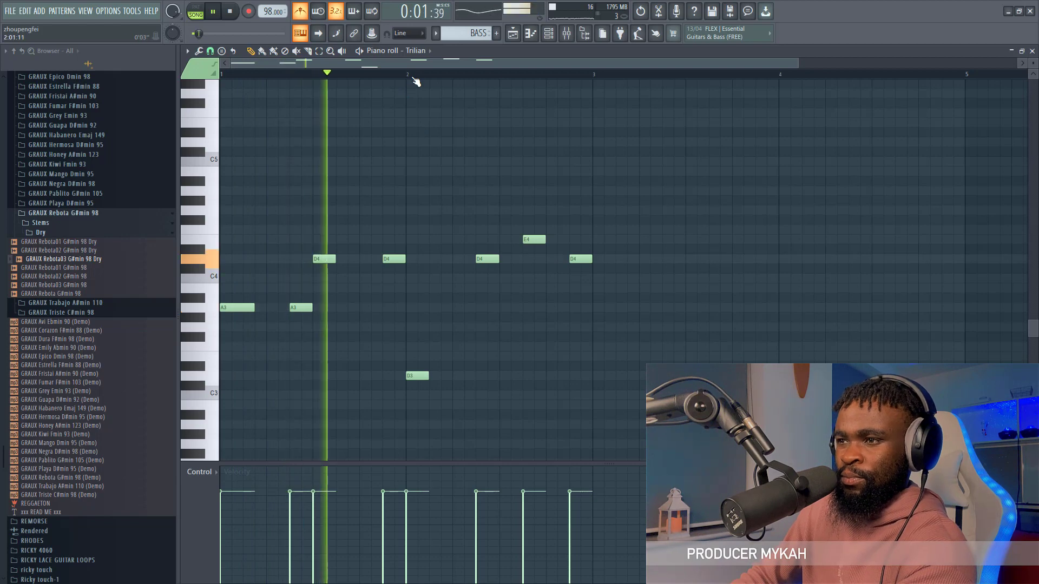
scroll(414, 81, "down", 1)
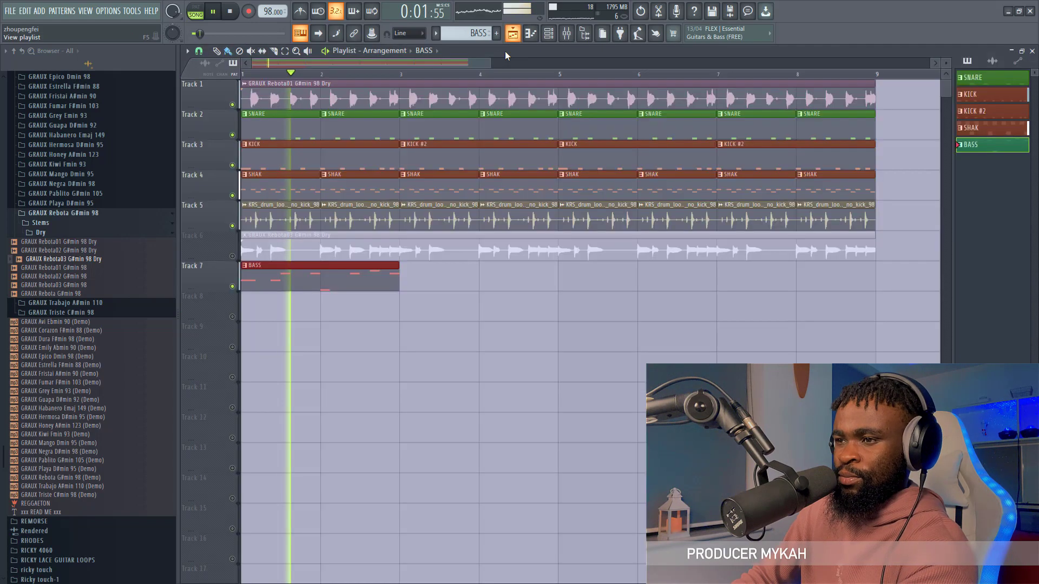
Step: Delete the GRAUX Rebota03 G#min 98 Dry audio clip from the project and move the BASS clip up to Track 6
left_click(512, 33)
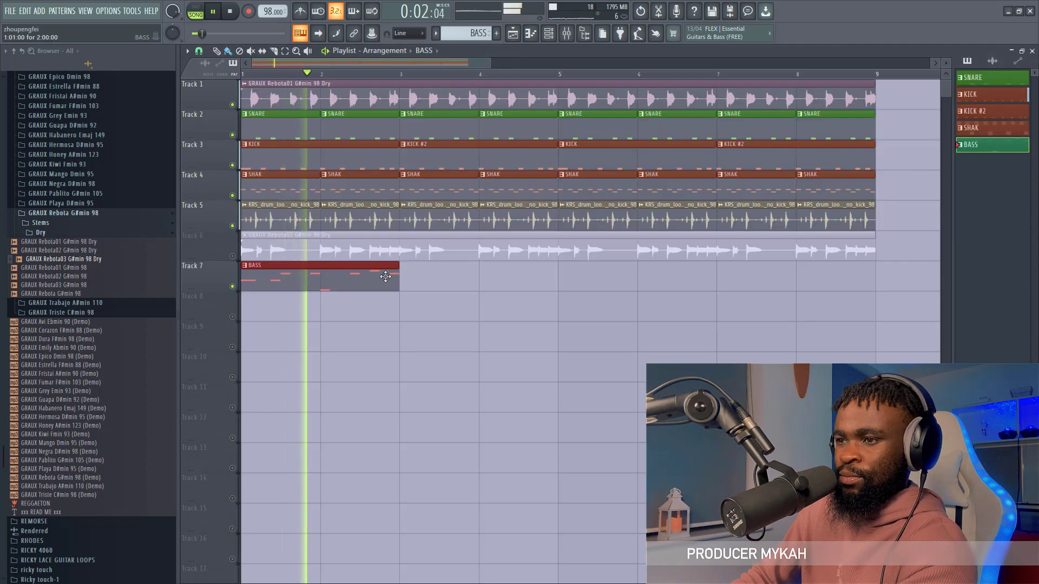
left_click(992, 60)
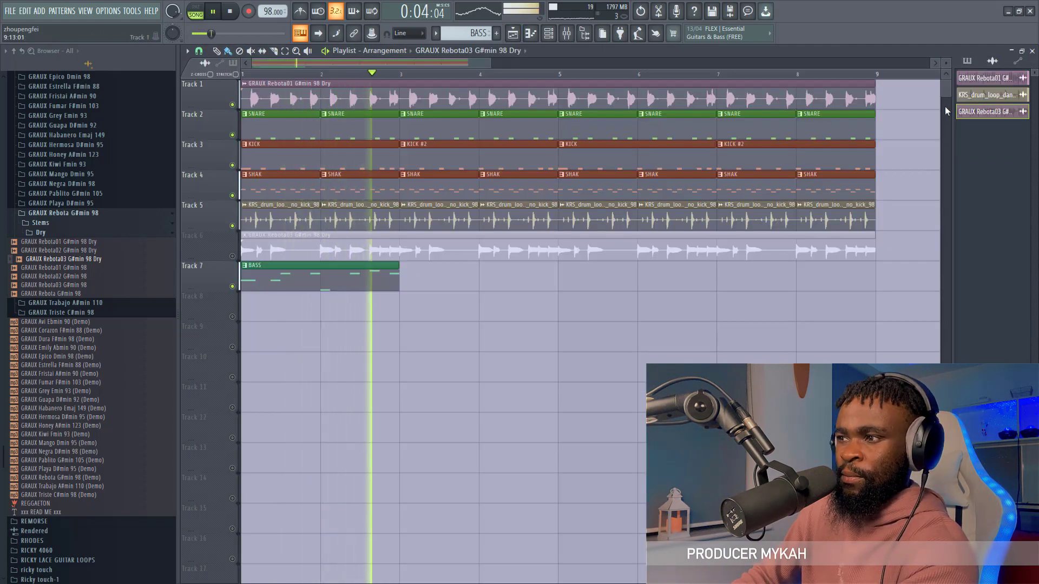
right_click(973, 113)
left_click(970, 236)
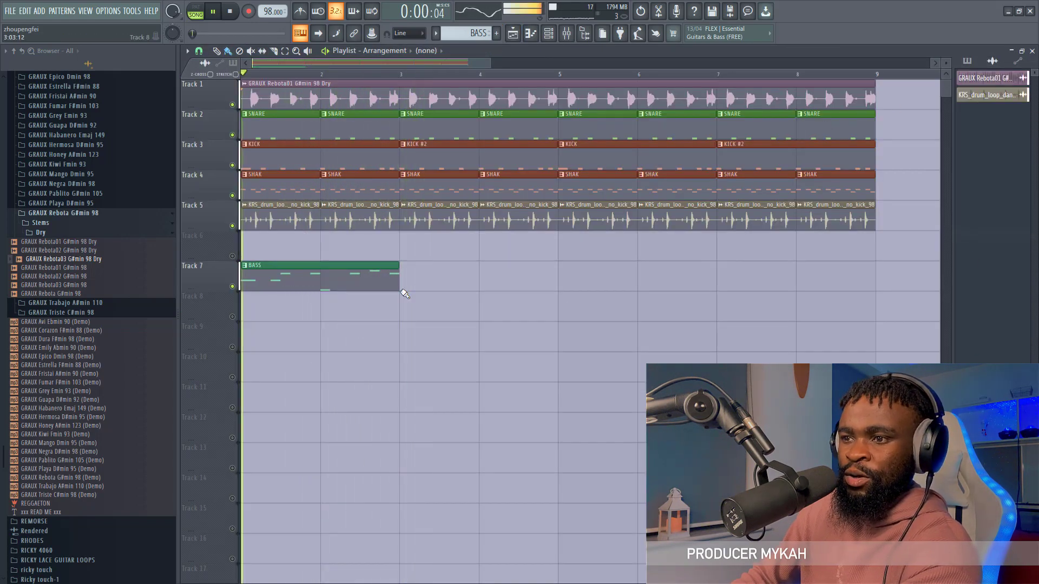
left_click_drag(281, 259, 281, 230)
Step: Solo the BASS on Track 6, add the kick on Track 3, and play the two parts together
right_click(232, 256)
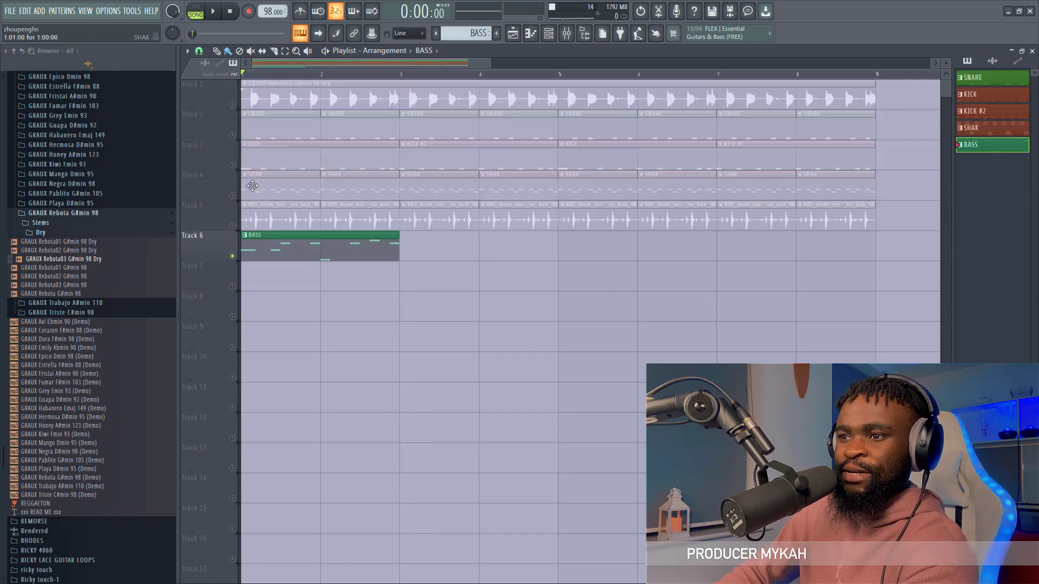
left_click(232, 166)
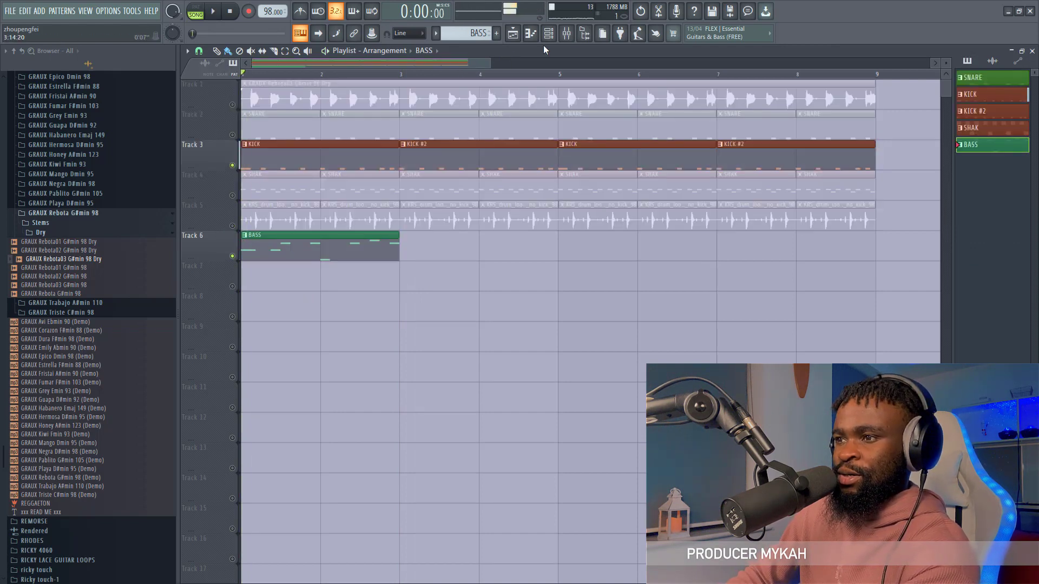
key("space")
Step: Route the KRS_kick_dancehall_blessed mixer insert to the Trilian insert and play the kick and bass
left_click(566, 34)
left_click(454, 226)
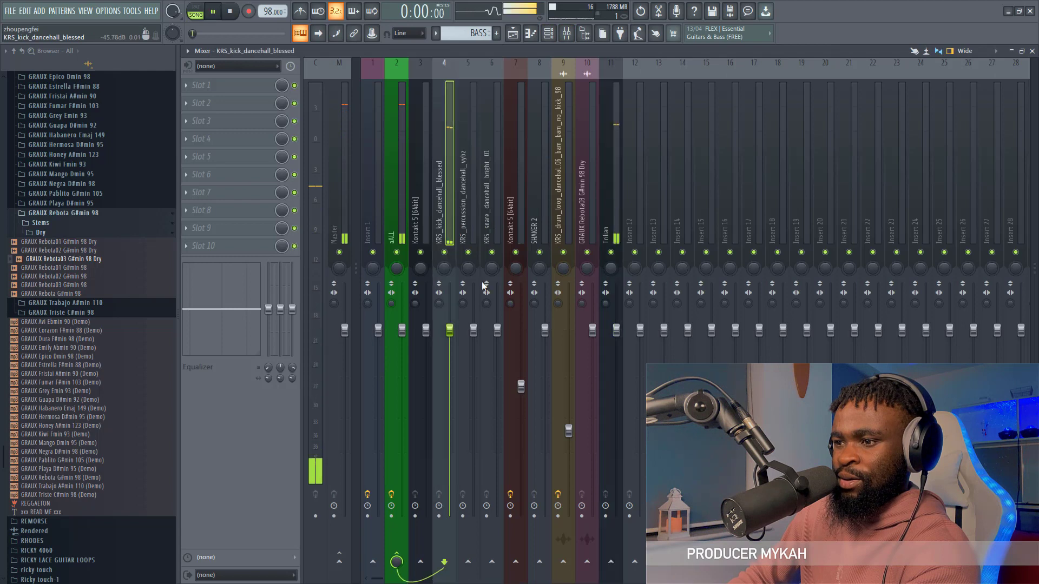
key("space")
left_click(637, 562)
left_click(602, 304)
key("space")
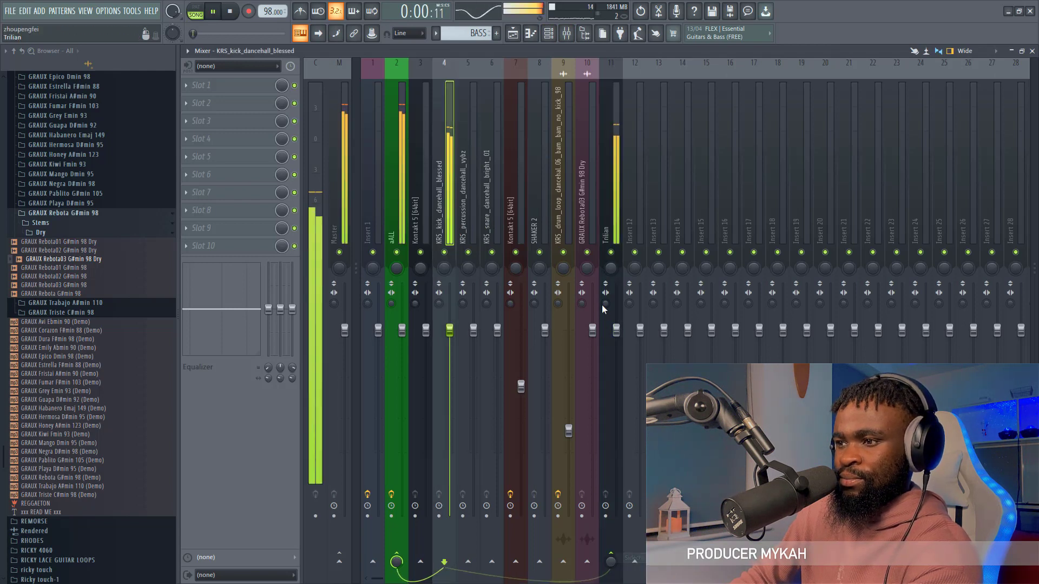
Step: Load Fruity Limiter in the Trilian insert's first effect slot and set up its compressor mode with the KRS_kick_dancehall_blessed sidechain
left_click(242, 87)
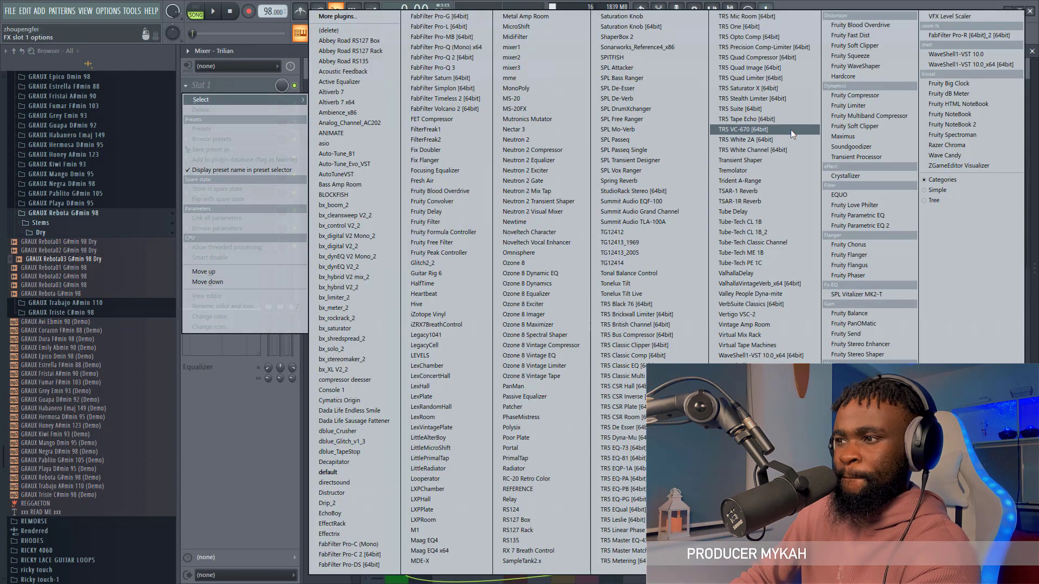
left_click(855, 115)
key("space")
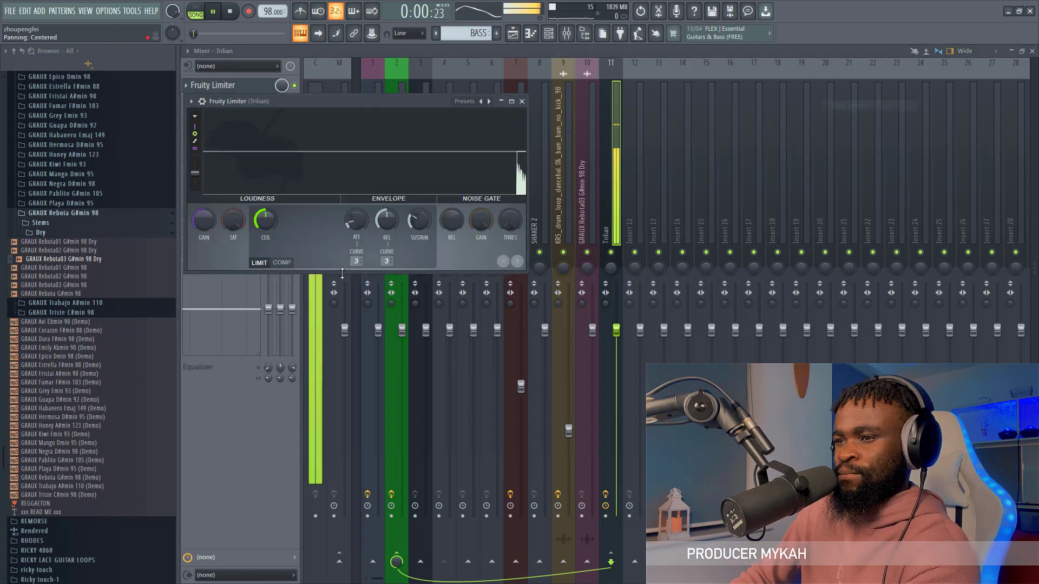
left_click(282, 263)
key("space")
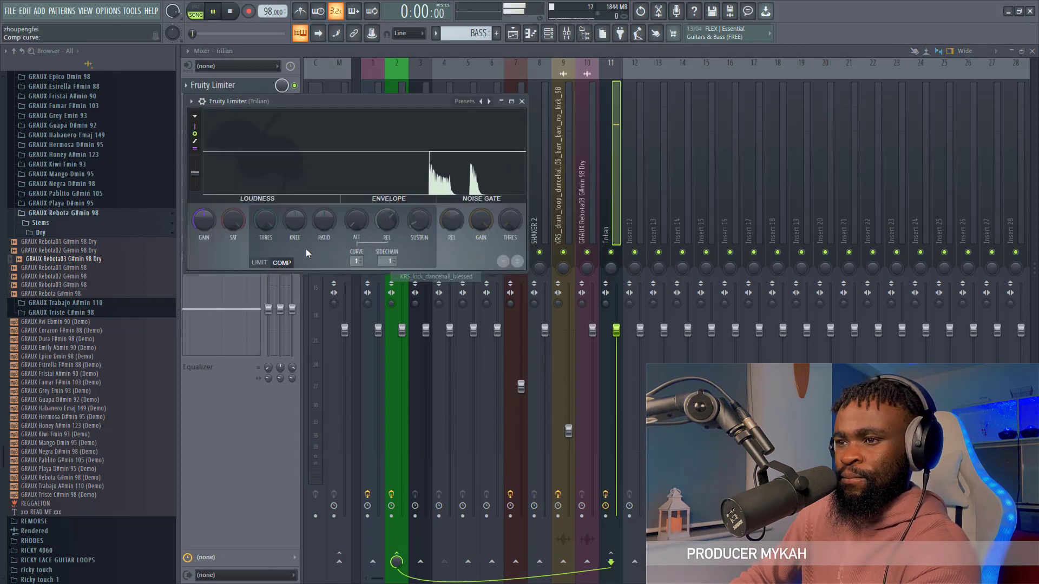
Step: Lower the Trilian compressor's threshold, raise its ratio and set the release to about 35 ms during playback
left_click_drag(265, 219, 265, 238)
key("space")
left_click_drag(324, 222, 324, 209)
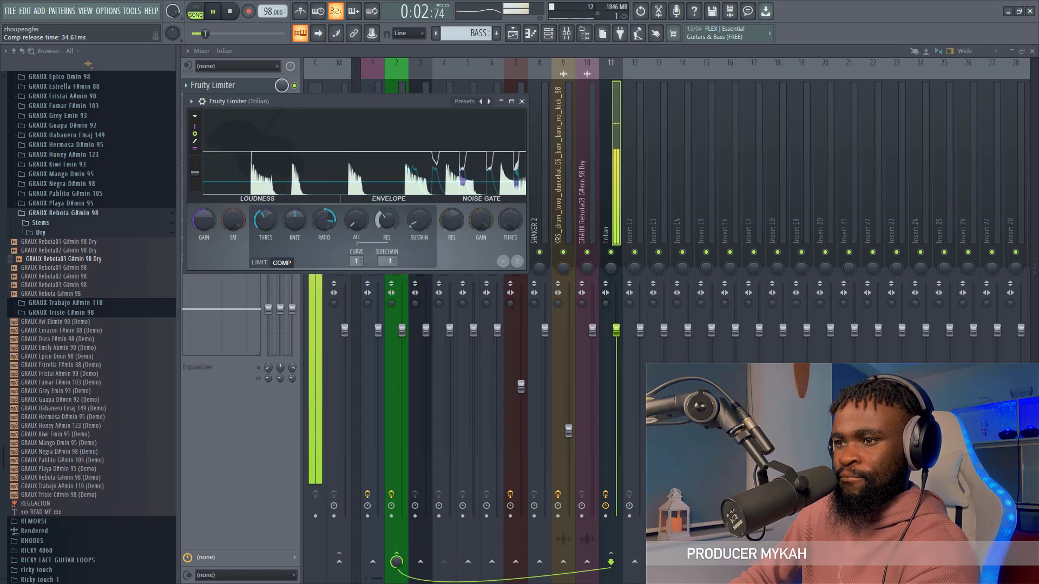
left_click(372, 50)
Step: Load Fruity Parametric EQ 2 in the Trilian insert's second slot and low-pass the bass with band 7 at about 719 Hz
left_click(269, 103)
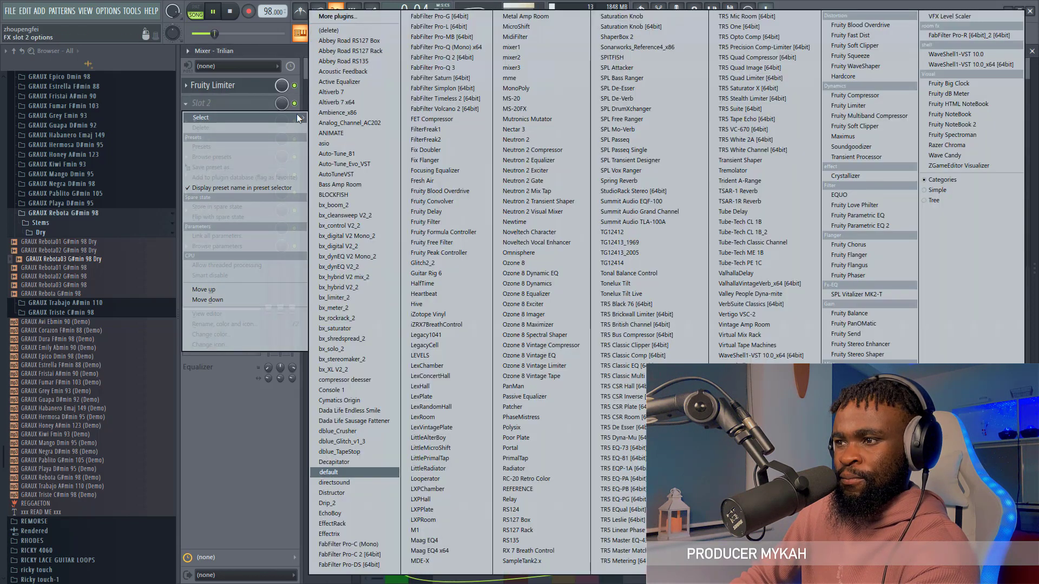
left_click(884, 228)
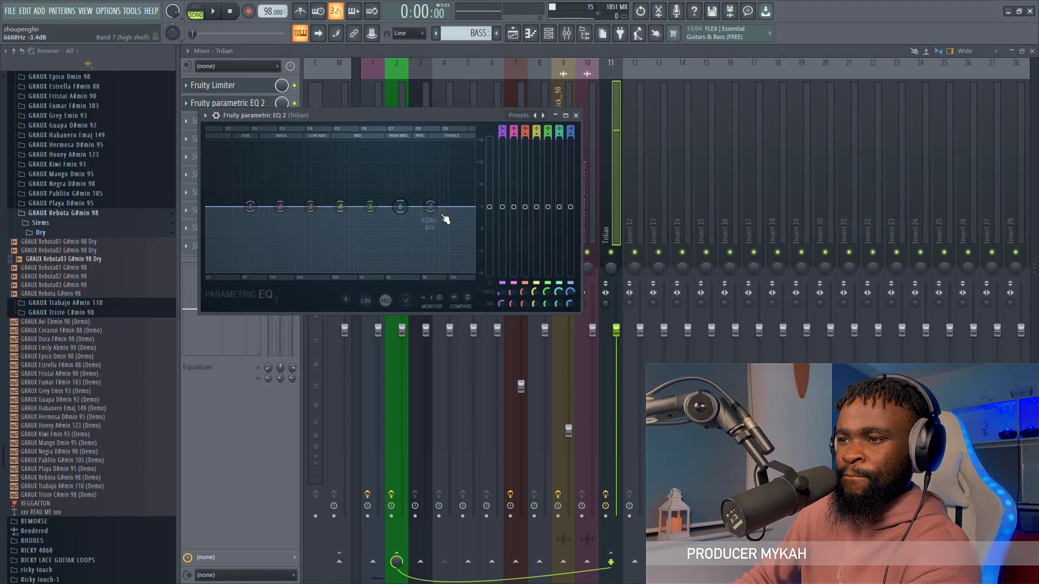
key("space")
key("space")
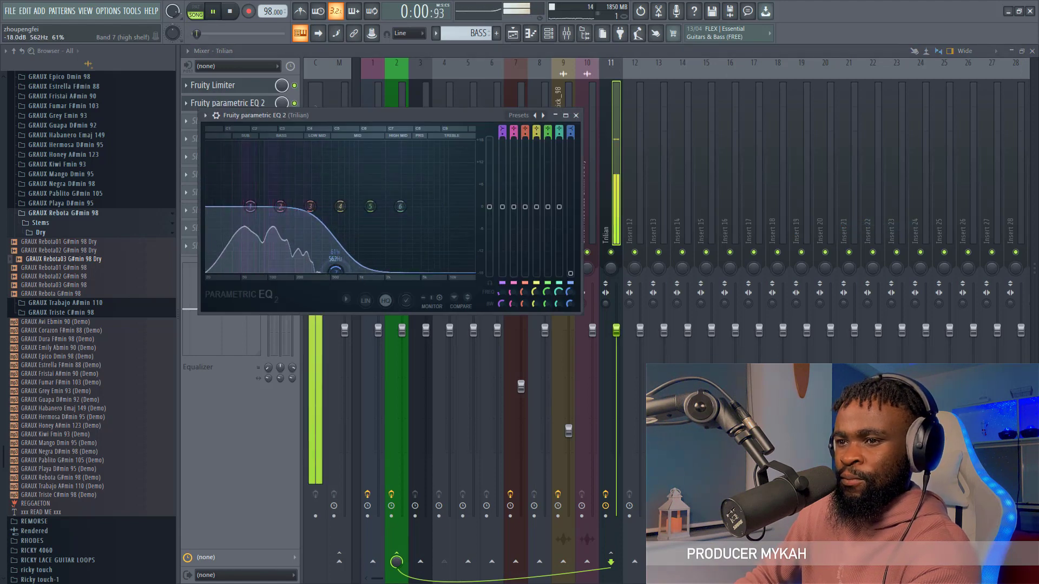
left_click_drag(341, 269, 345, 269)
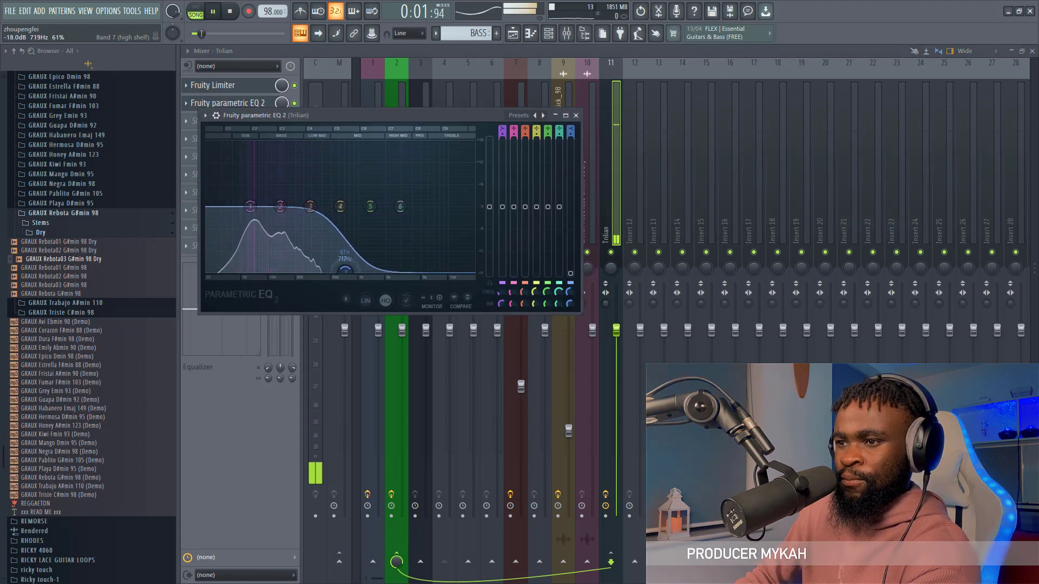
Step: Place the GRAUX Rebota02 G#min 98 stem at bar 1 of Track 7 instead of its Dry version
left_click(514, 36)
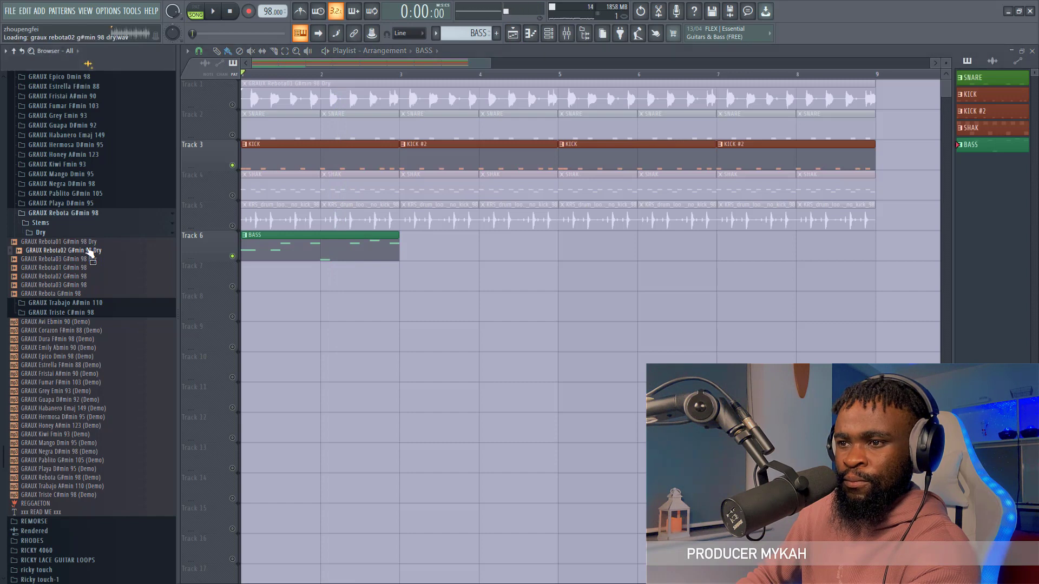
left_click_drag(251, 277, 250, 277)
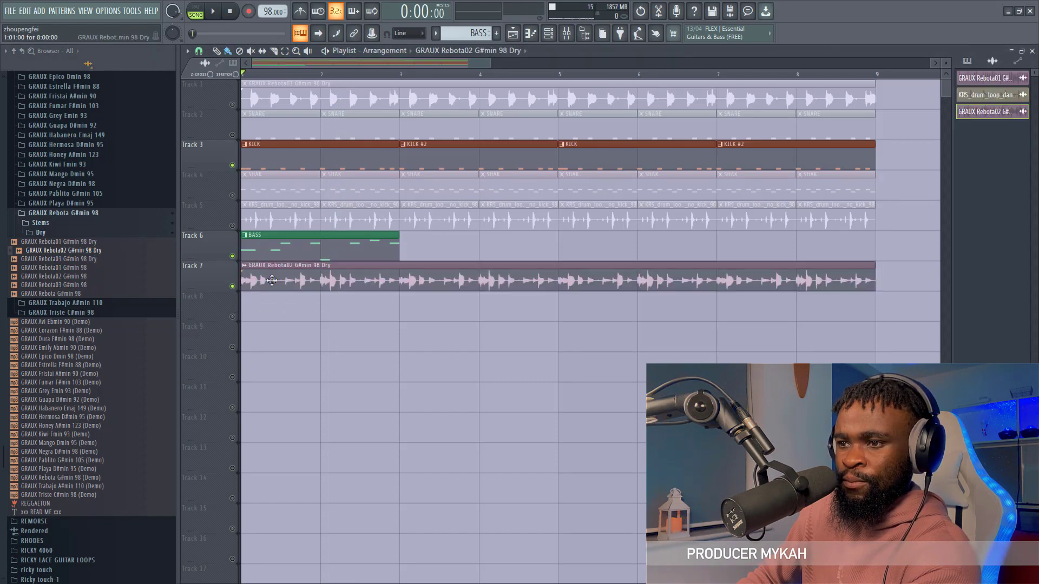
key("ctrl+z")
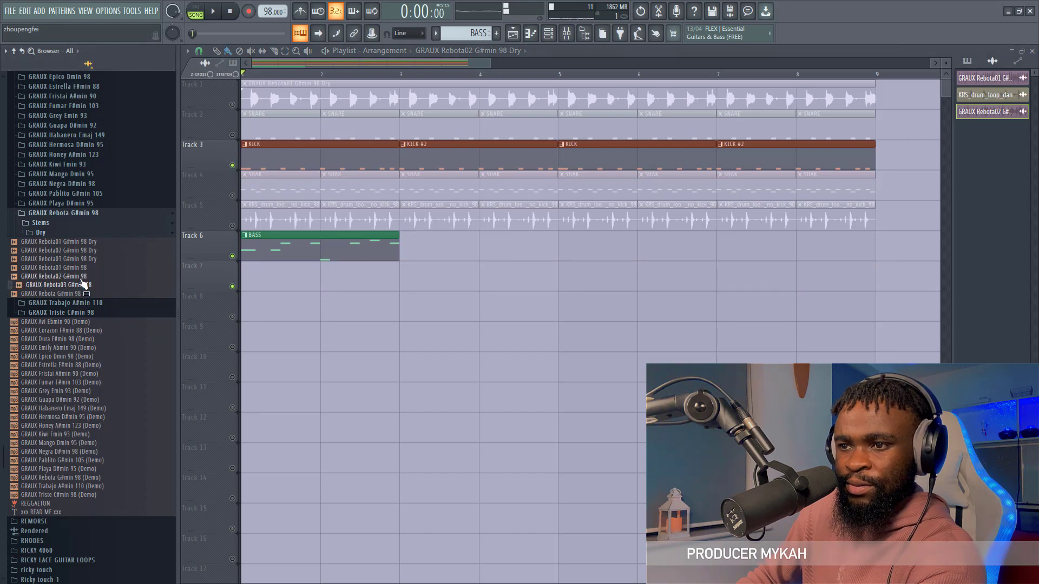
left_click_drag(253, 283, 250, 283)
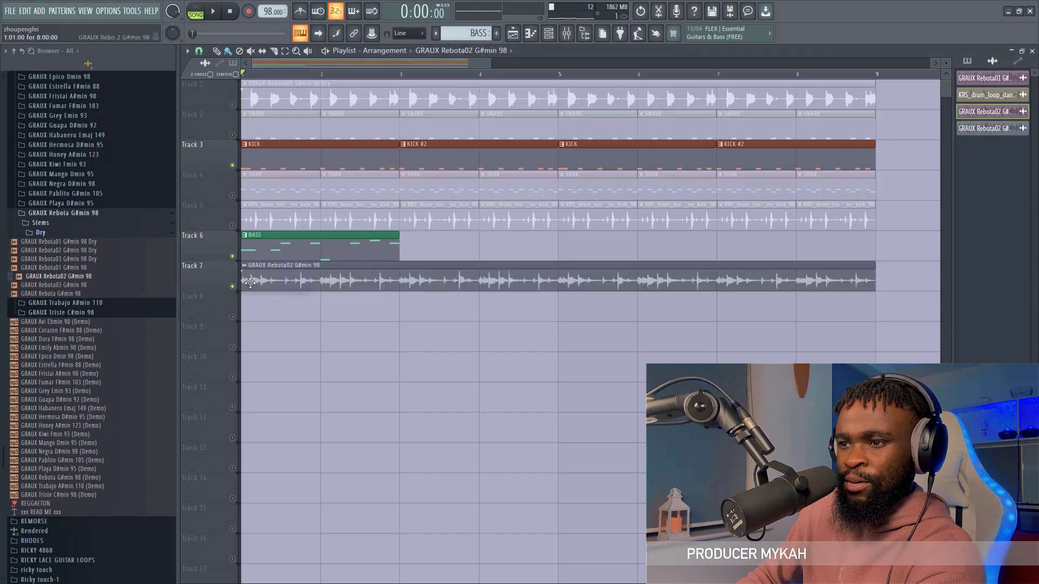
Step: Mute the kick on Track 3 and play the BASS together with the Track 7 guitar stem
key("space")
left_click(233, 165)
key("space")
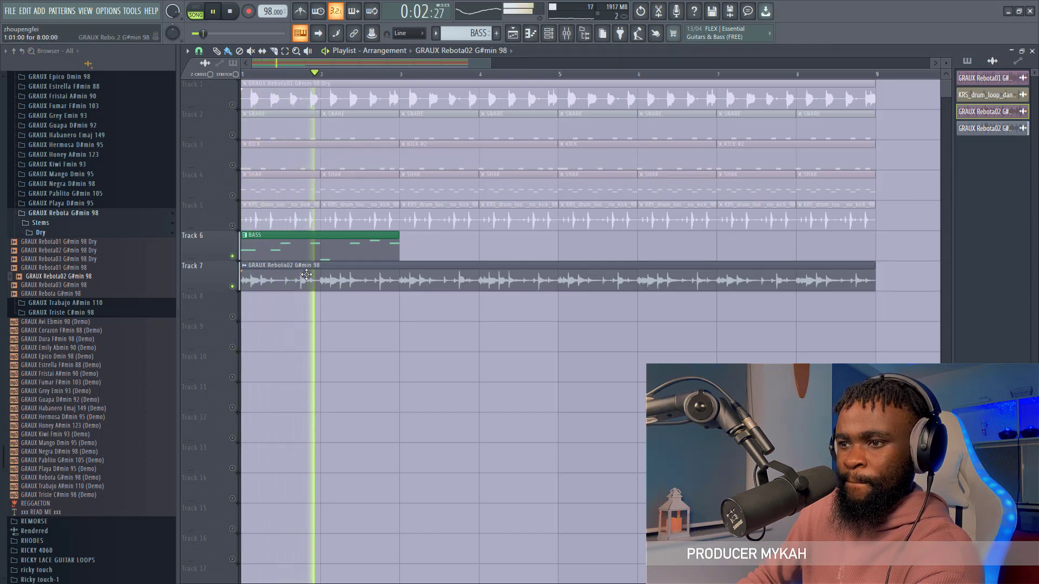
Step: Route the GRAUX Rebota02 G#min 98 stem to mixer insert 12 and lower its volume to about -9.7 dB
double_click(279, 266)
left_click(555, 216)
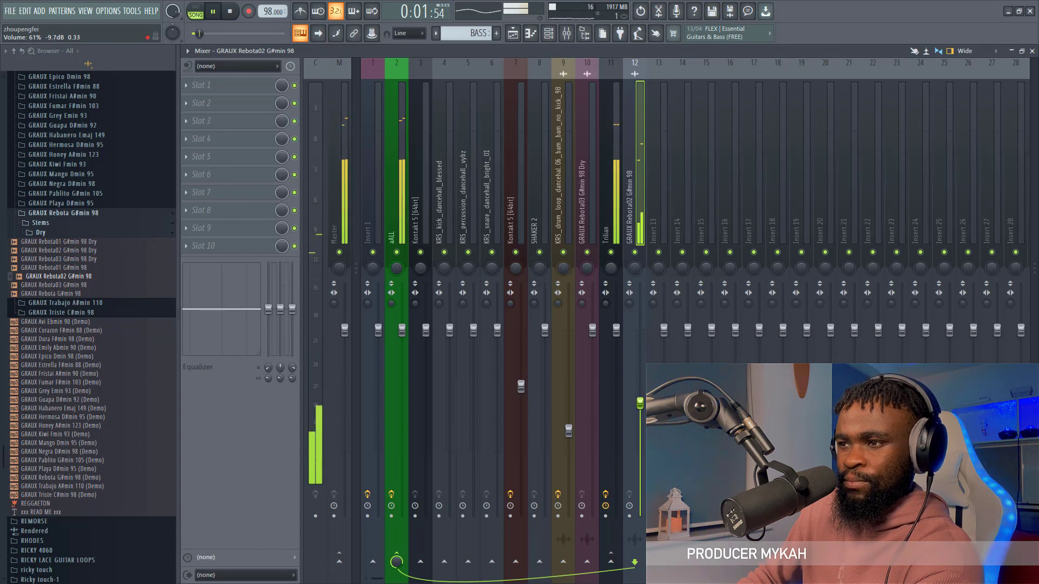
left_click(515, 38)
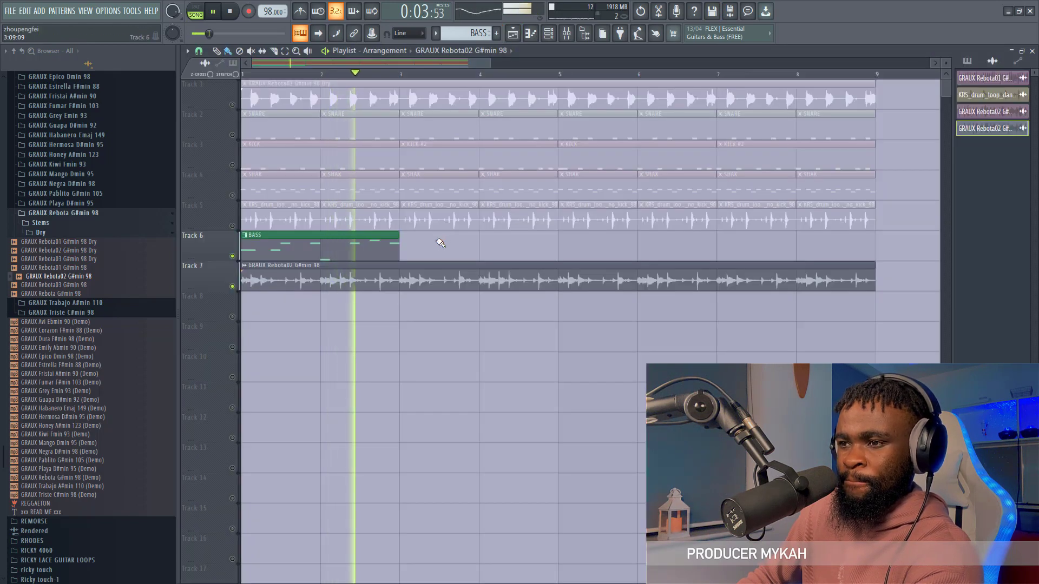
Step: Repeat the BASS clip along Track 6 until it fills all eight bars
left_click(406, 253)
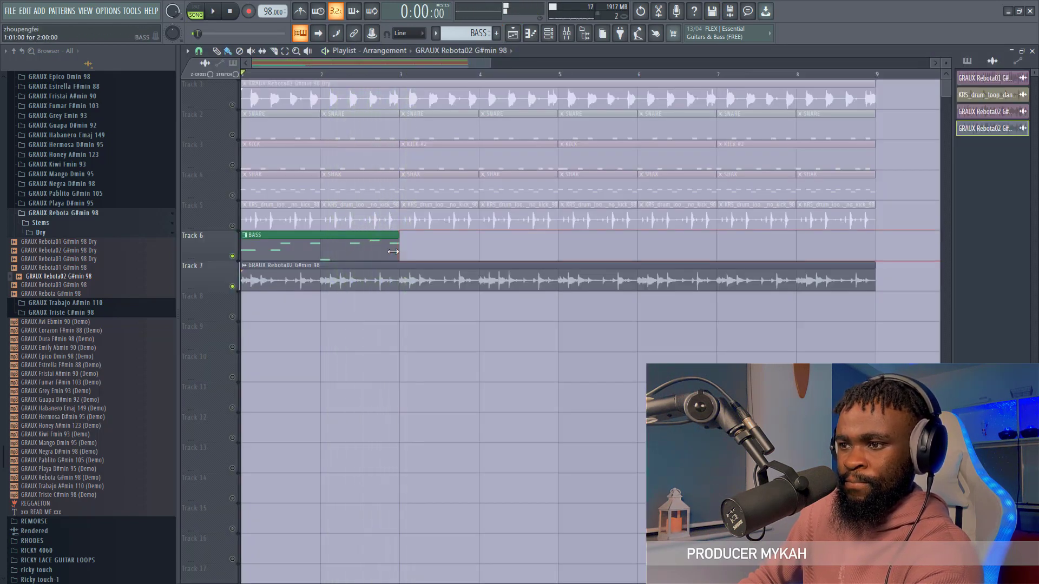
key("space")
left_click(291, 250)
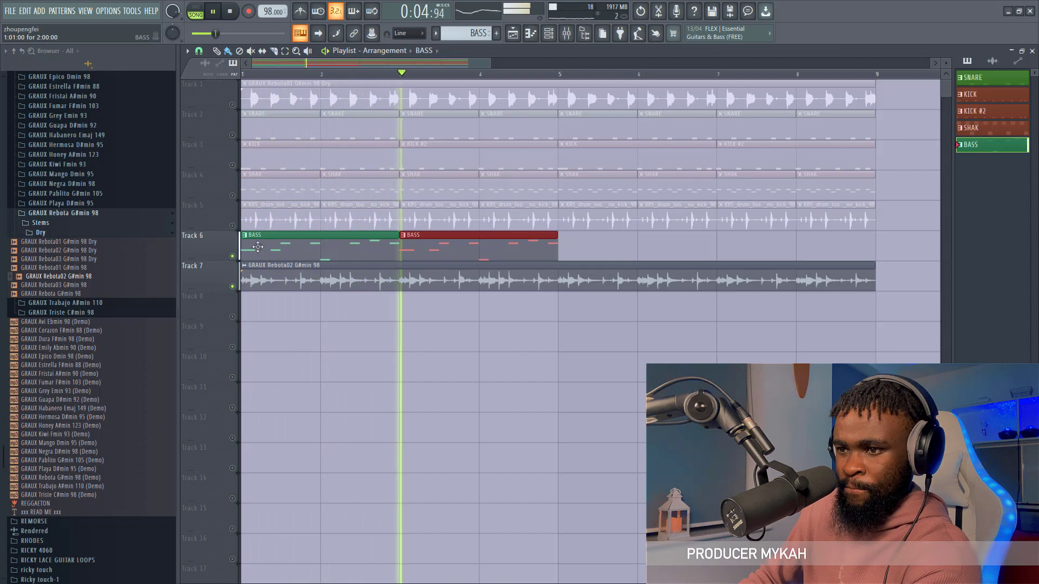
key("ctrl+b")
key("ctrl+b")
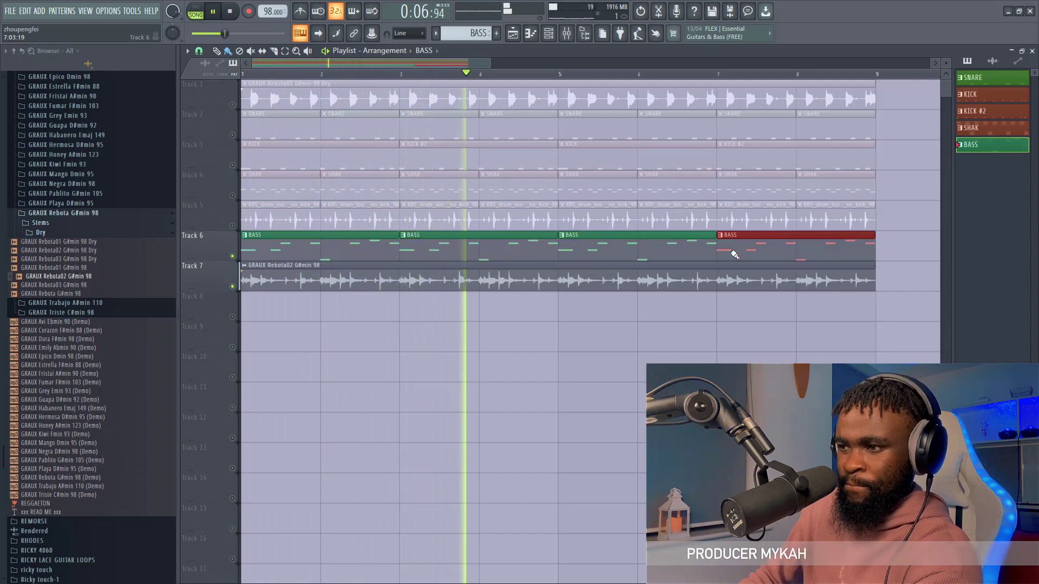
Step: Unmute the snare on Track 2, the kick on Track 3 and the guitar stem on Track 1 one by one during playback
scroll(404, 141, "down", 2, "ctrl")
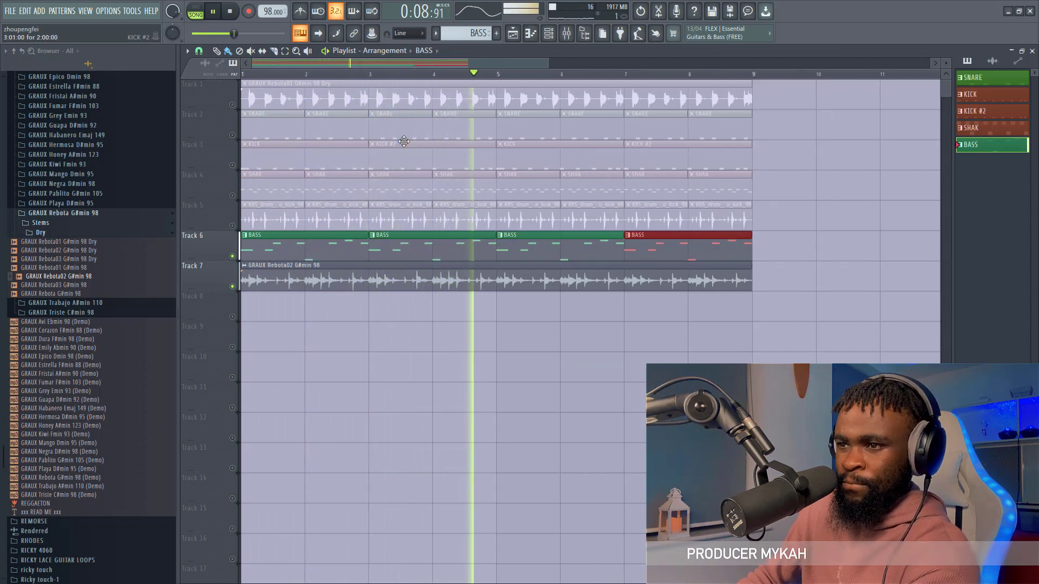
key("space")
left_click(232, 135)
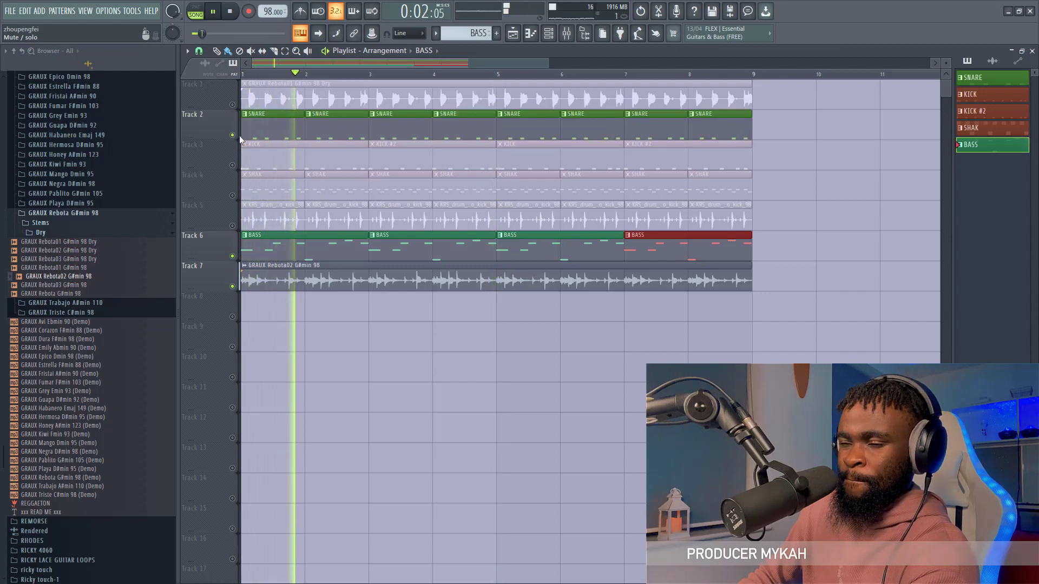
left_click_drag(545, 64, 523, 84)
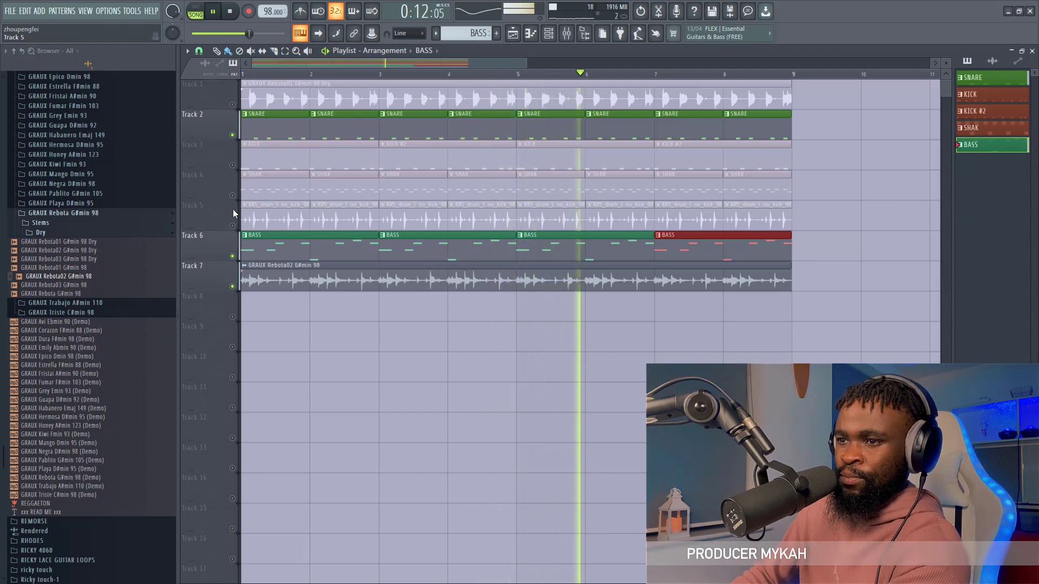
left_click(233, 165)
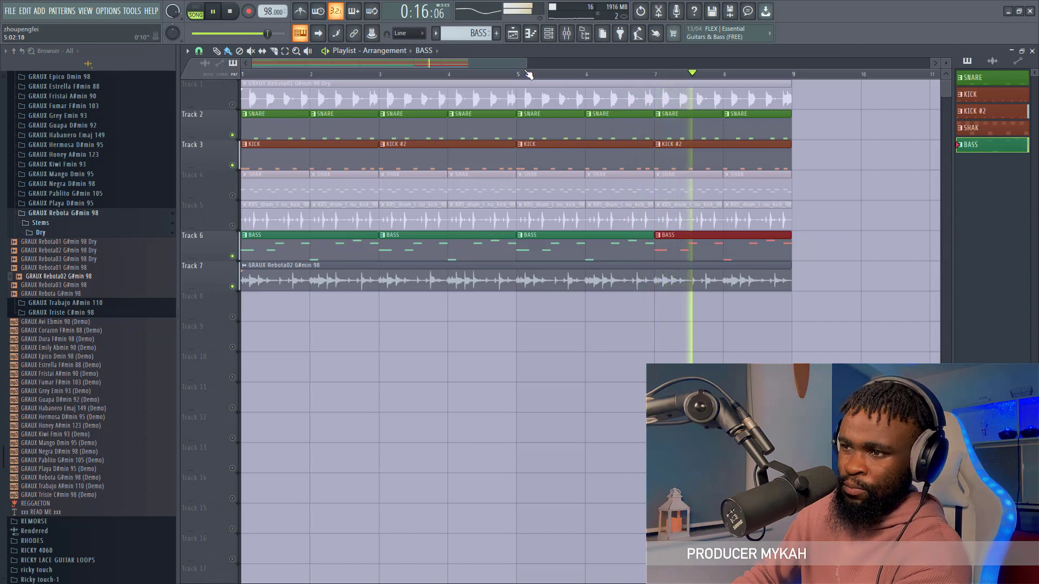
left_click_drag(529, 73, 488, 71)
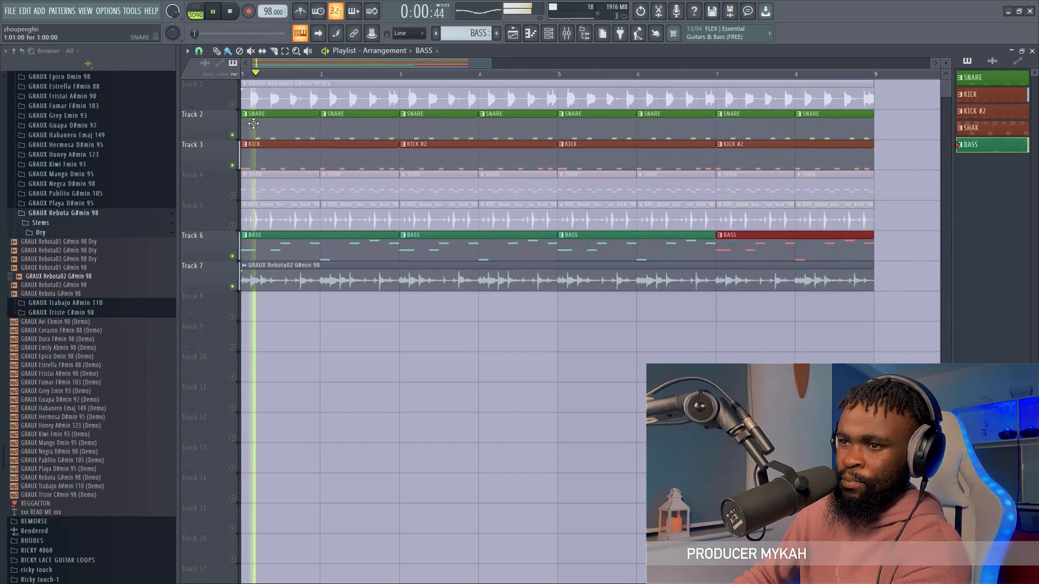
left_click(233, 106)
key("space")
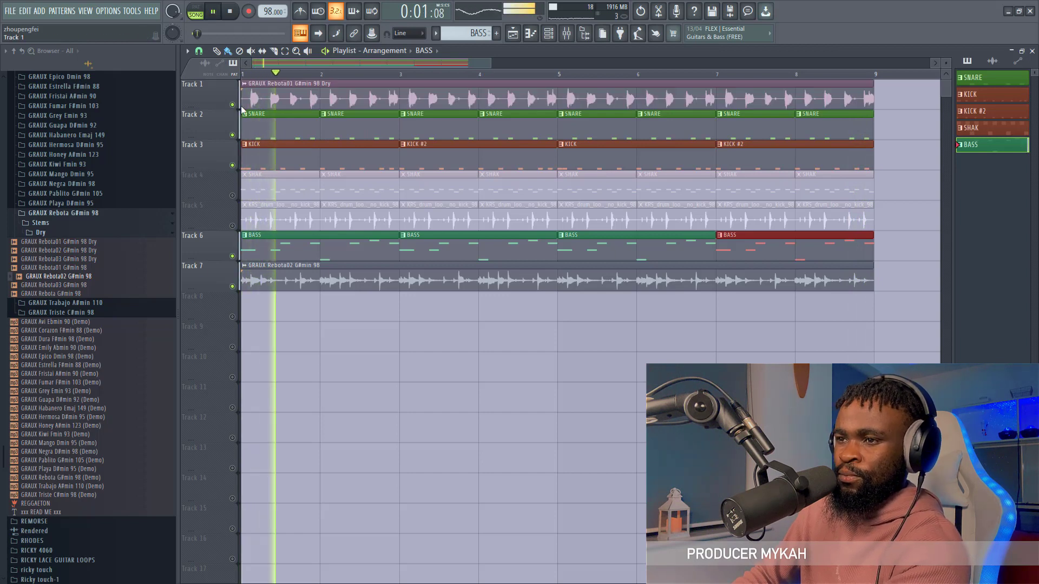
Step: Shorten the first A3 note of the BASS pattern to two steps and raise the last D4 note to E4
scroll(339, 84, "down", 3)
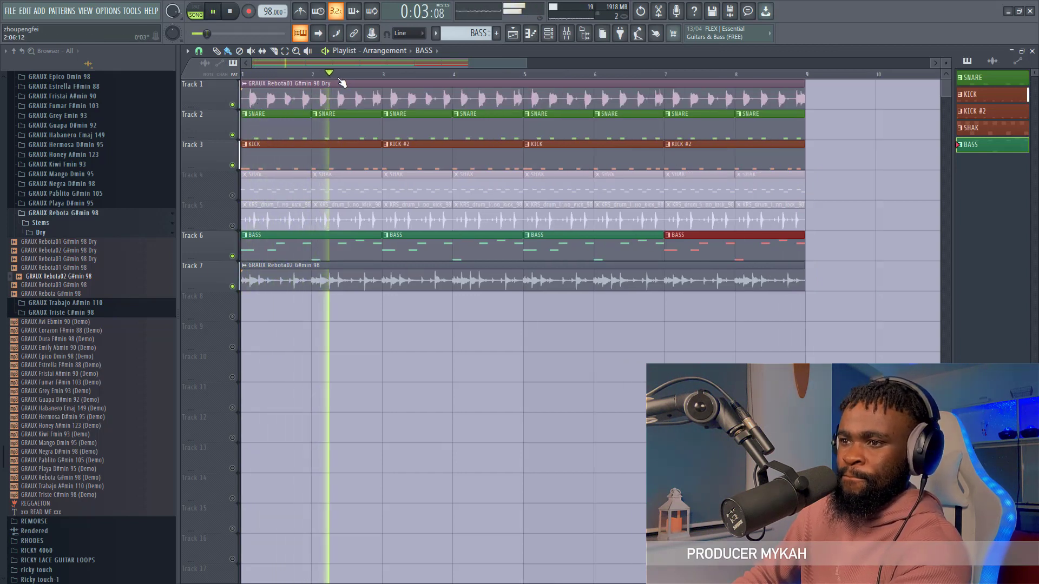
scroll(342, 82, "down", 2)
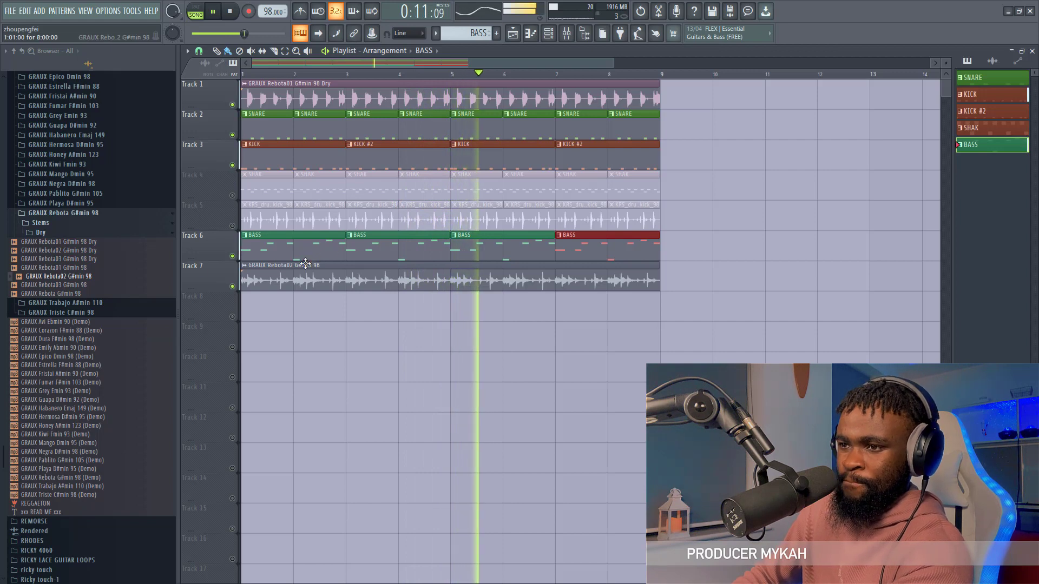
key("F7")
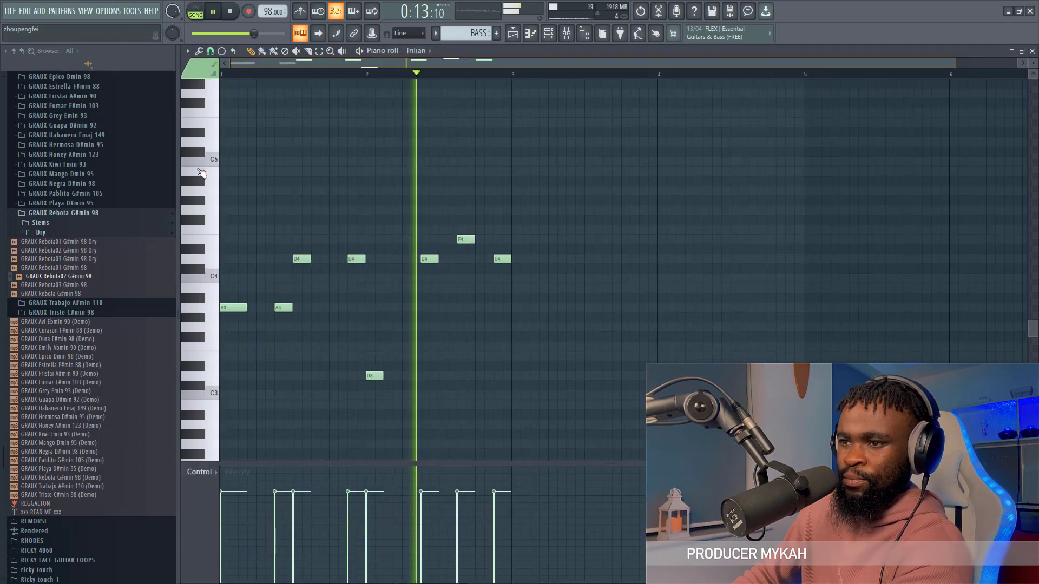
left_click_drag(247, 308, 238, 309)
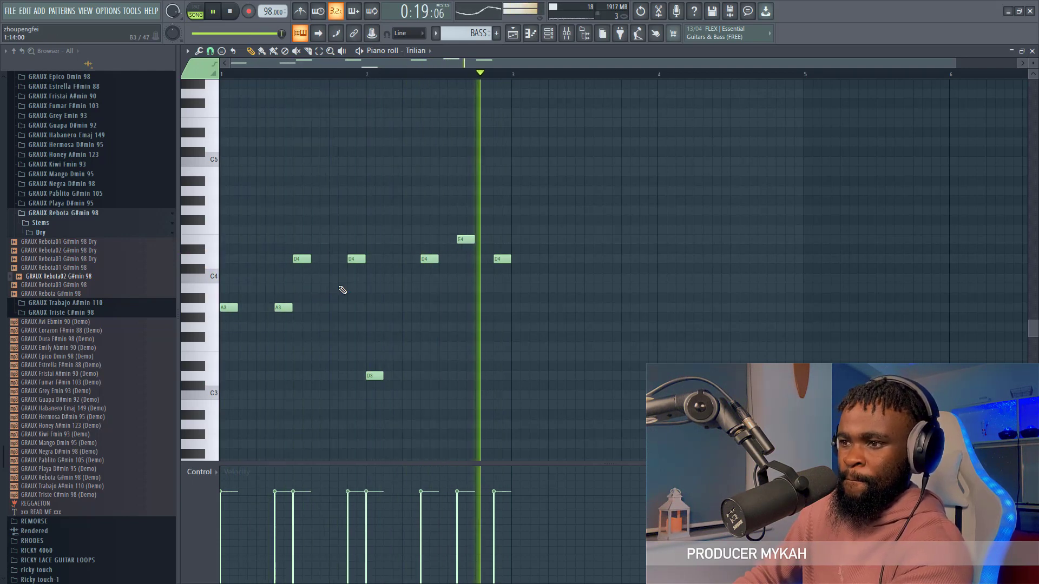
left_click_drag(501, 258, 503, 233)
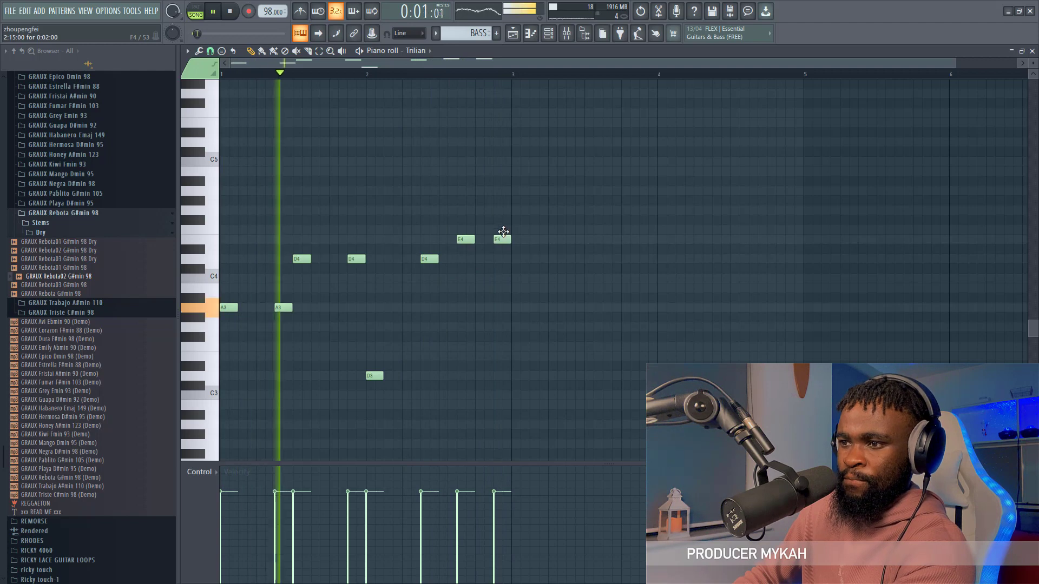
left_click(512, 33)
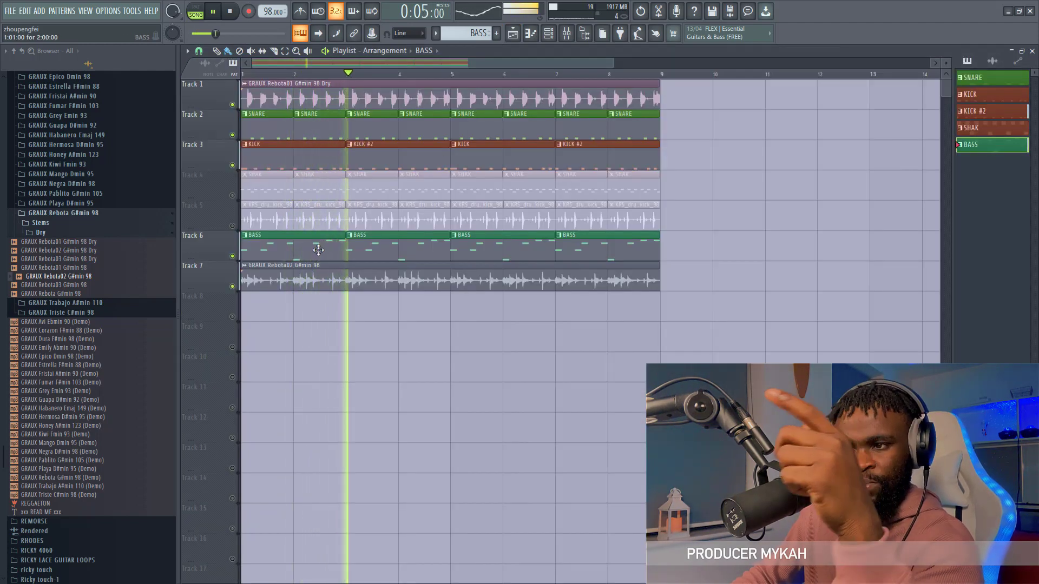
Step: Restart playback and unmute the drum loop on Track 5 and the shaker on Track 4
key("space")
left_click(232, 225)
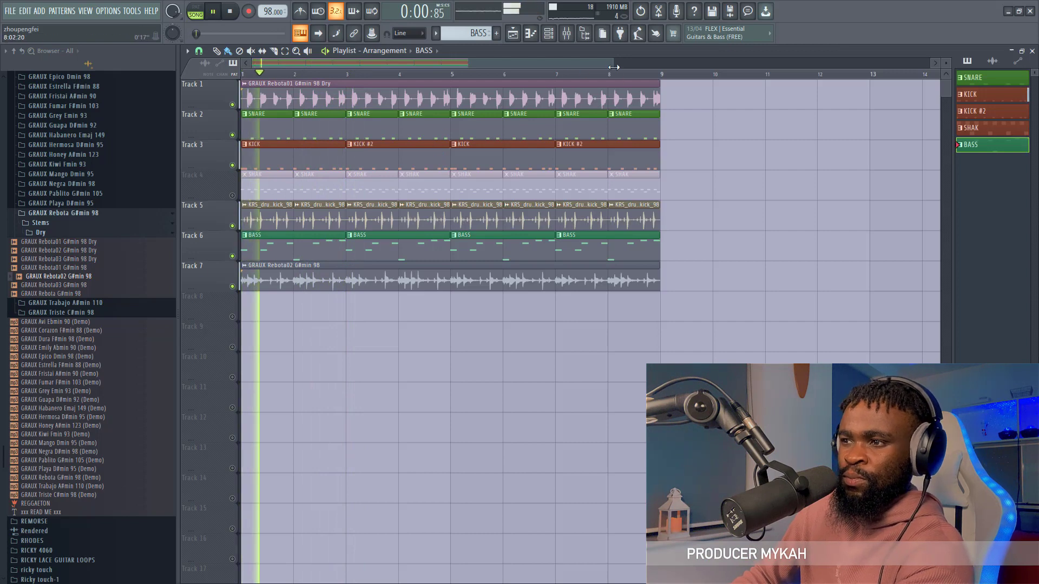
left_click_drag(614, 67, 486, 67)
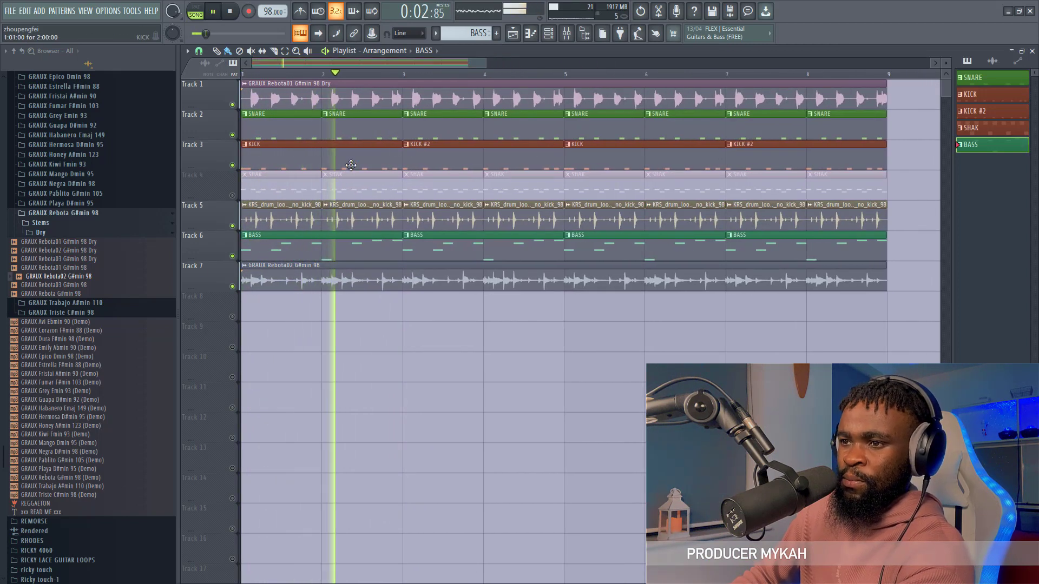
left_click(232, 195)
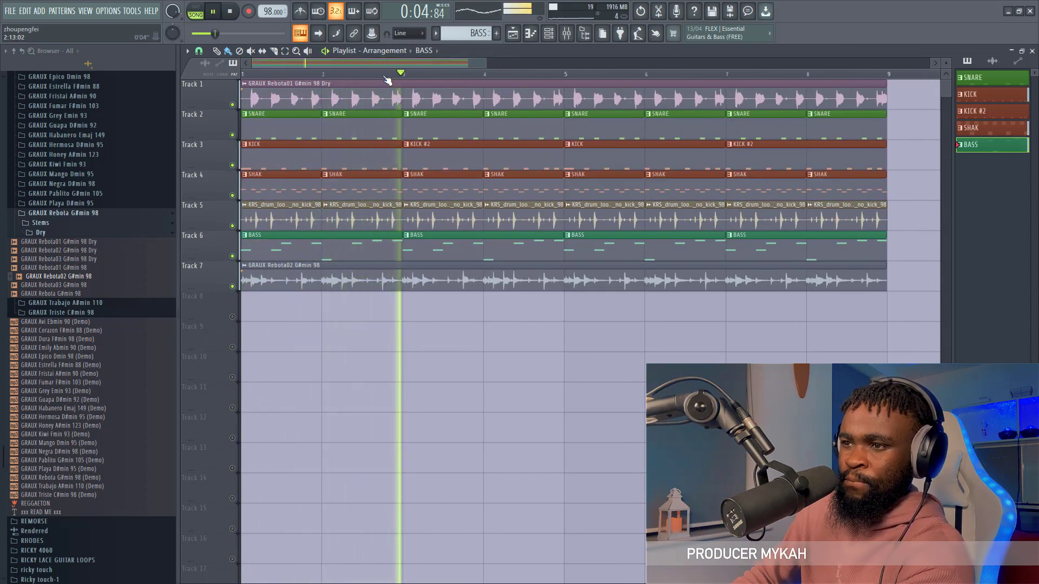
Step: Review the complete eight-bar arrangement and play it from the start with all seven tracks active
scroll(387, 81, "down", 5)
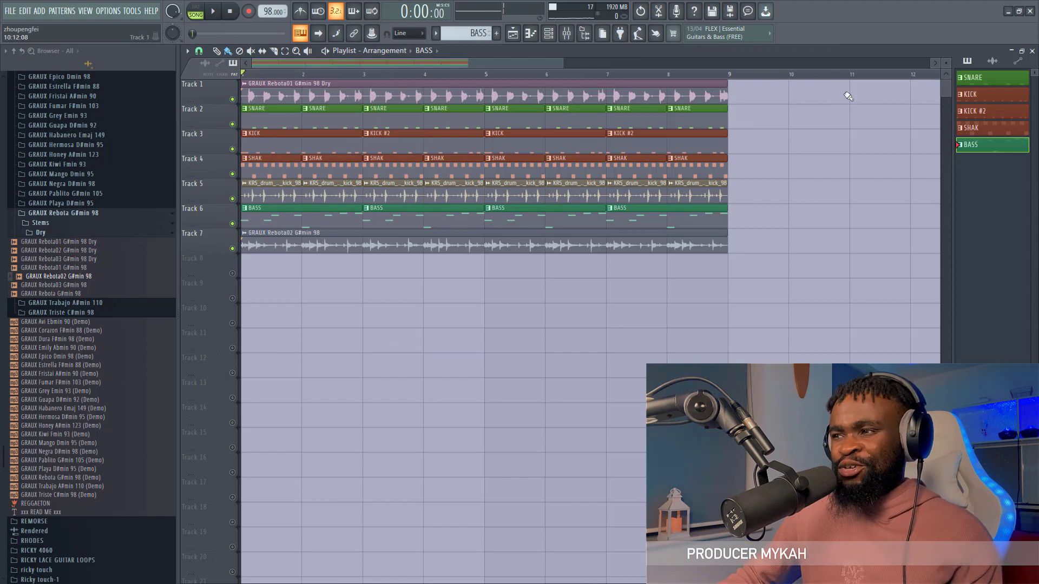
left_click_drag(950, 67, 949, 63)
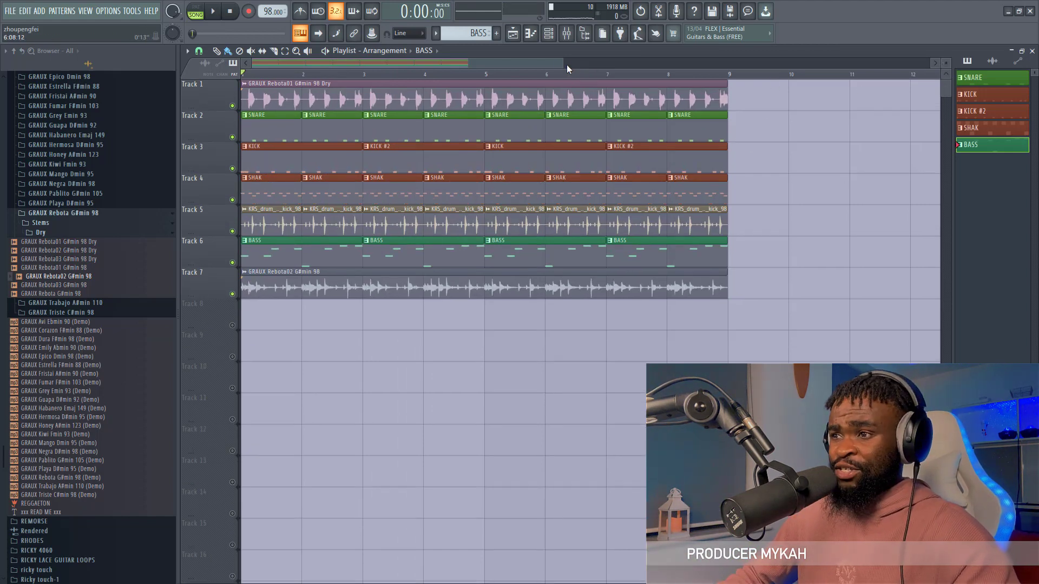
left_click_drag(567, 69, 500, 67)
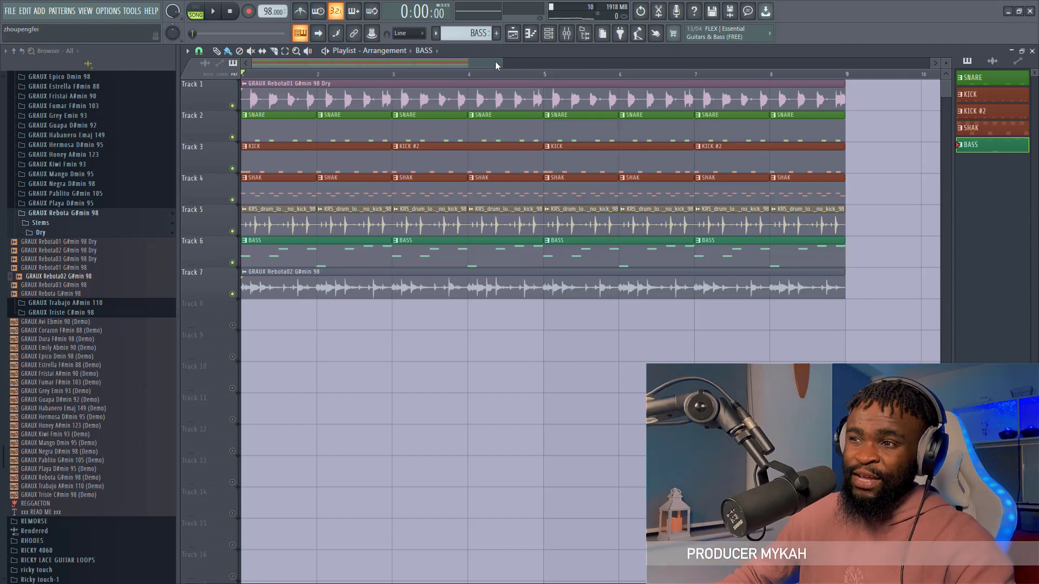
left_click_drag(499, 66, 533, 66)
scroll(564, 73, "down", 1)
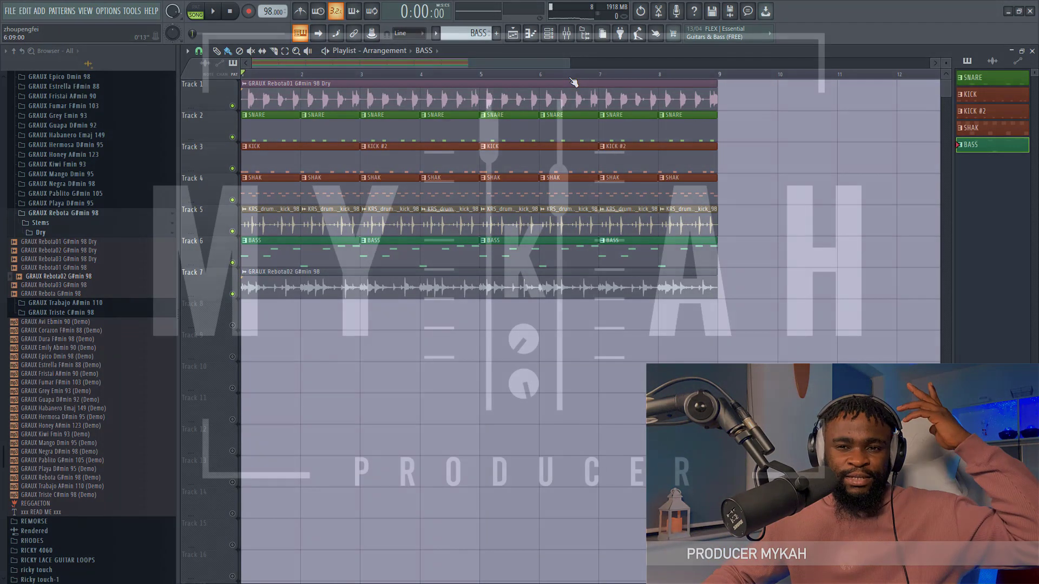
key("space")
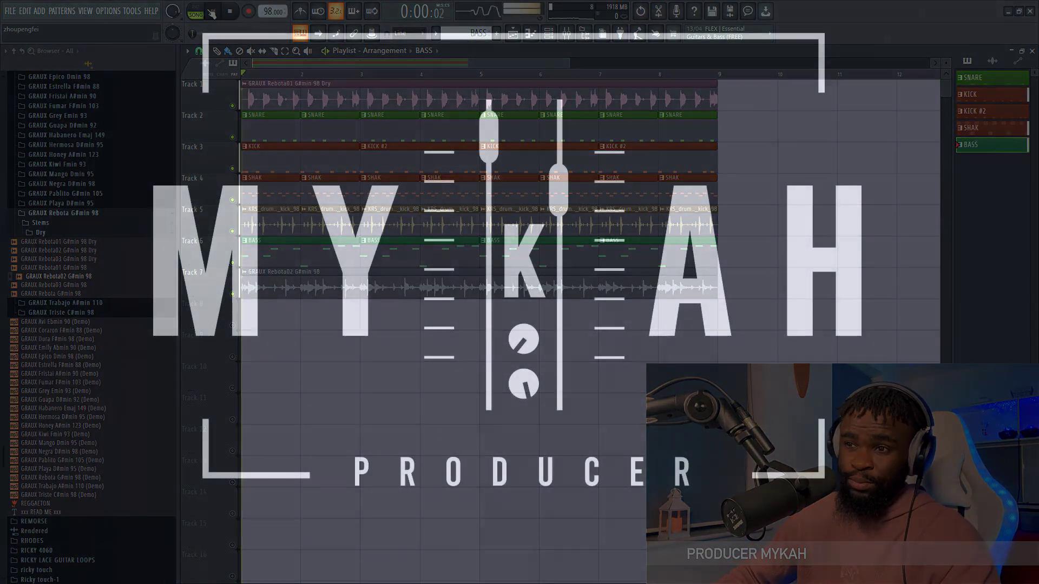